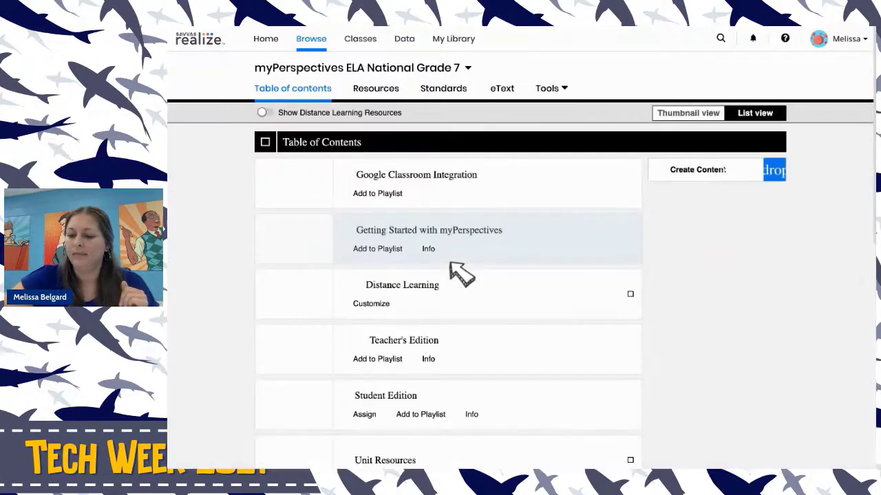
# - Go to Unit Resources, open Unit 1: Generations, and open the Unit 1 Introduction row
pyautogui.scroll(-1, 457, 272)
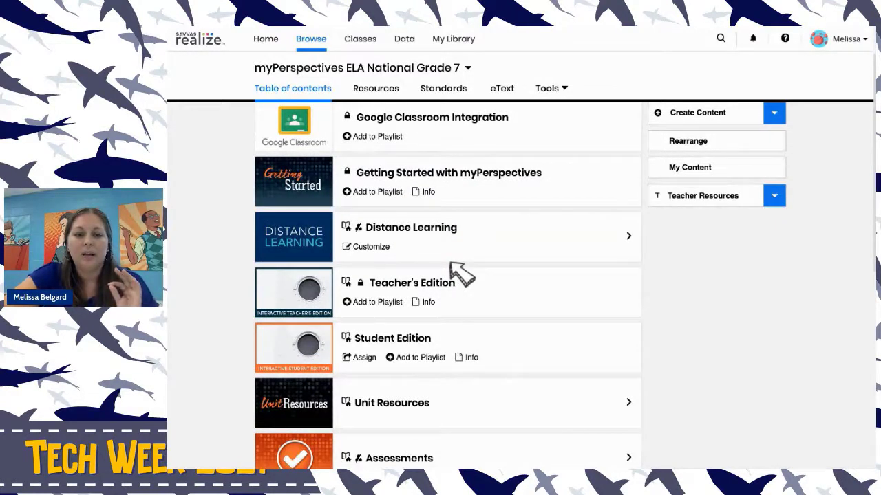
pyautogui.scroll(-1, 459, 274)
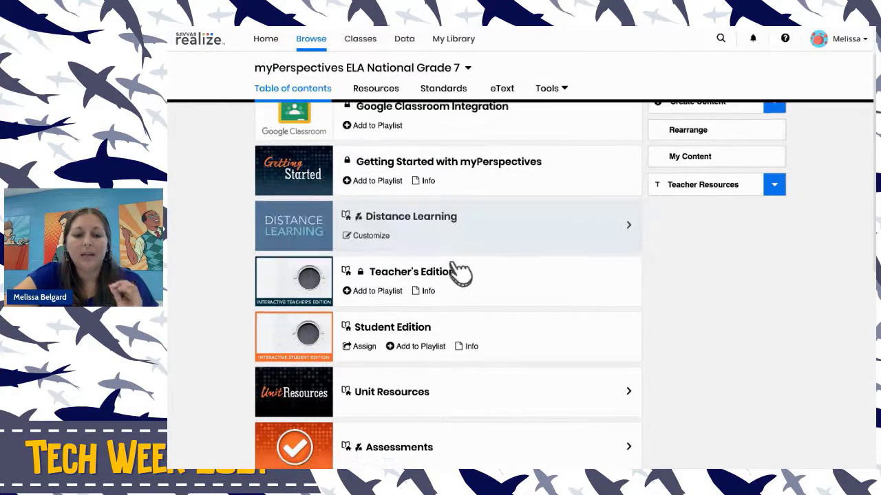
pyautogui.click(436, 377)
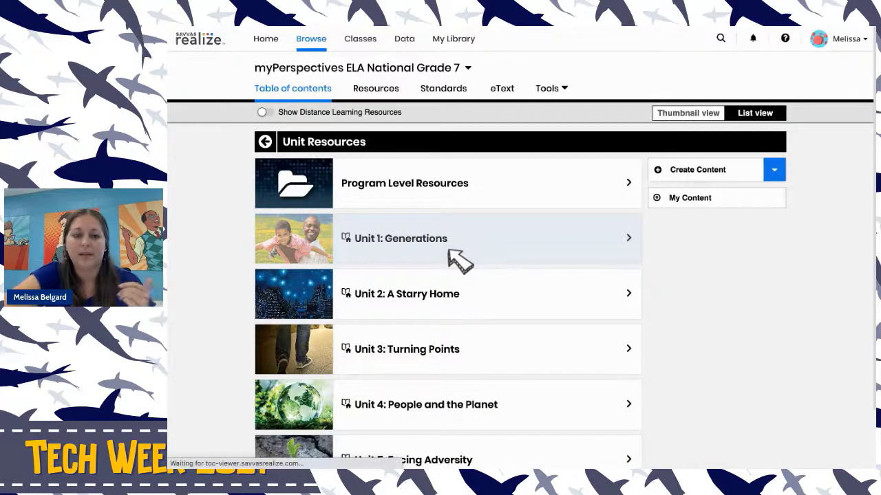
pyautogui.click(449, 252)
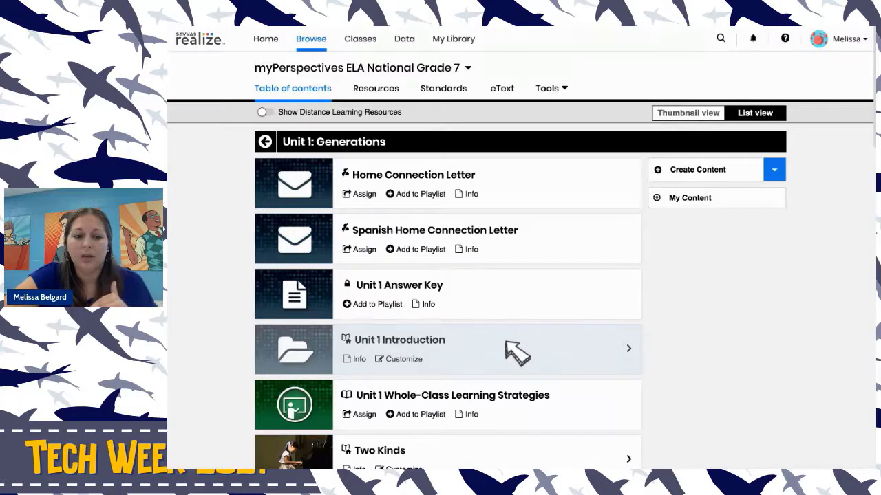
pyautogui.scroll(-1, 516, 352)
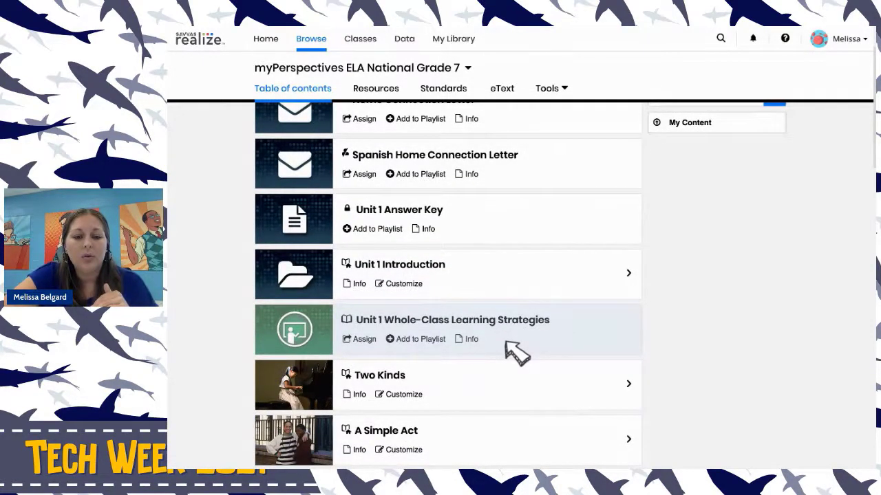
pyautogui.scroll(-2, 516, 352)
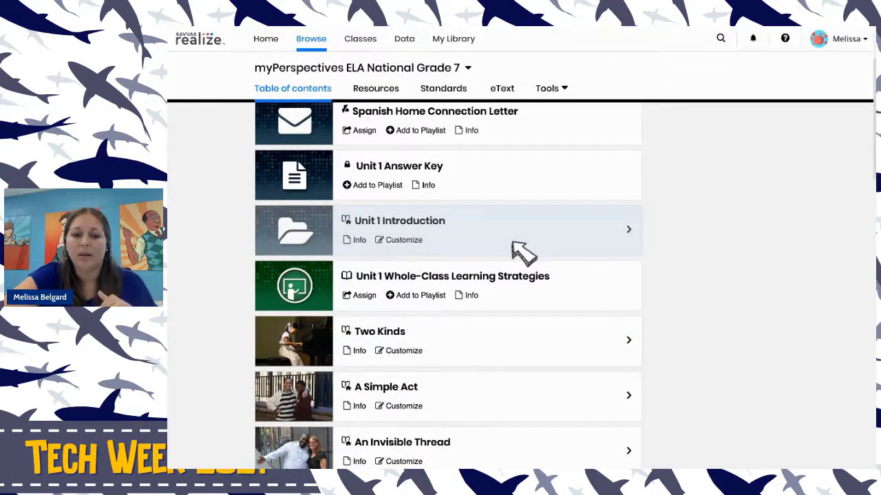
pyautogui.click(513, 242)
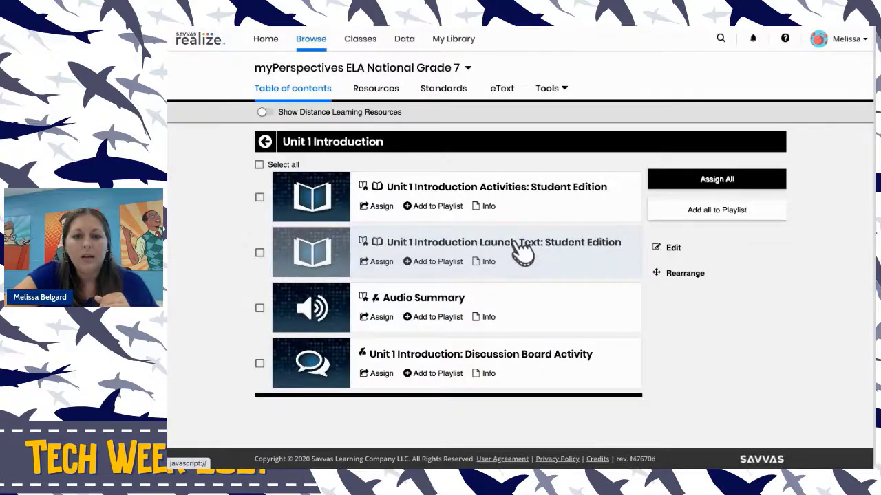
# - Add Unit 1 Introduction Activities: Student Edition to a new playlist 'Training Unit' and view it
pyautogui.click(430, 213)
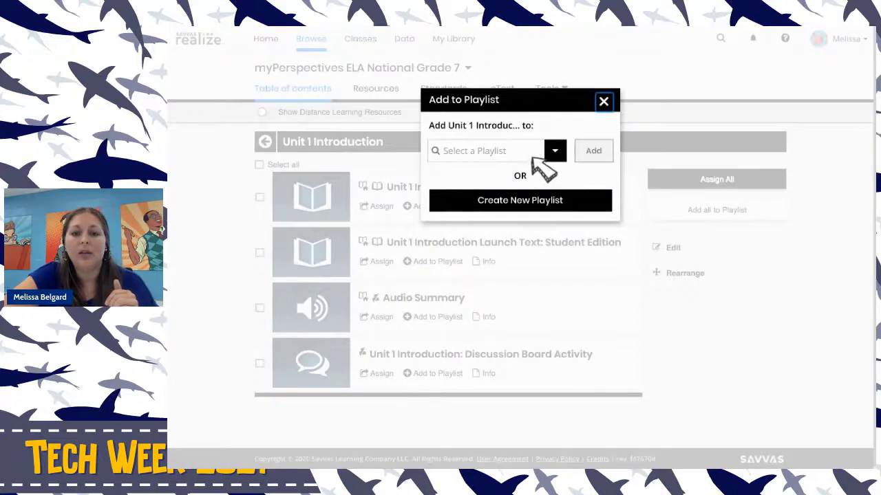
pyautogui.click(533, 159)
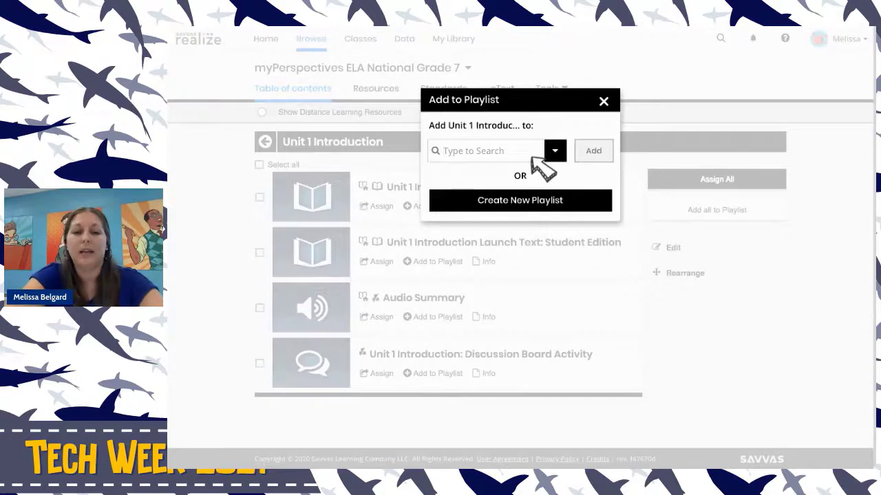
pyautogui.click(533, 160)
pyautogui.write('Trai')
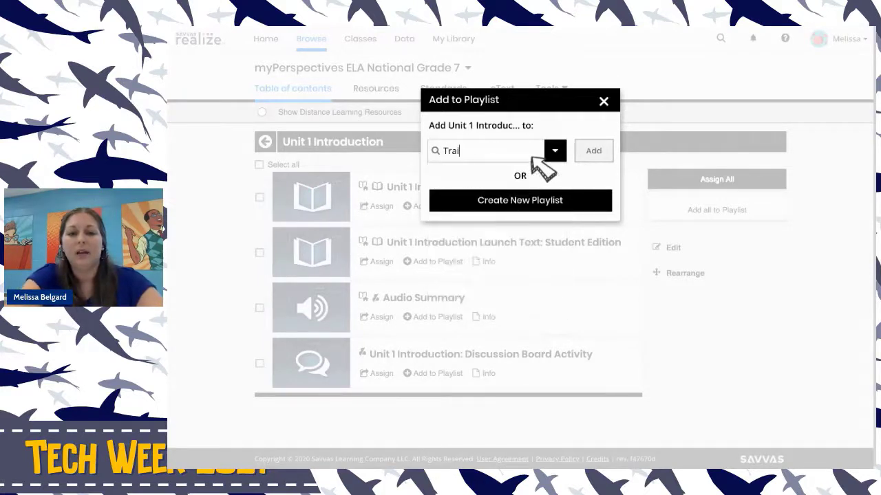
pyautogui.write('ning Unit')
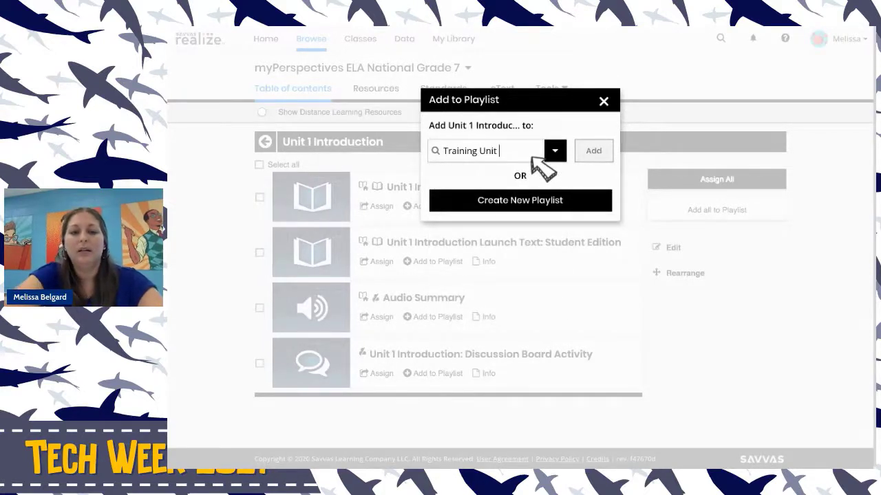
pyautogui.click(554, 202)
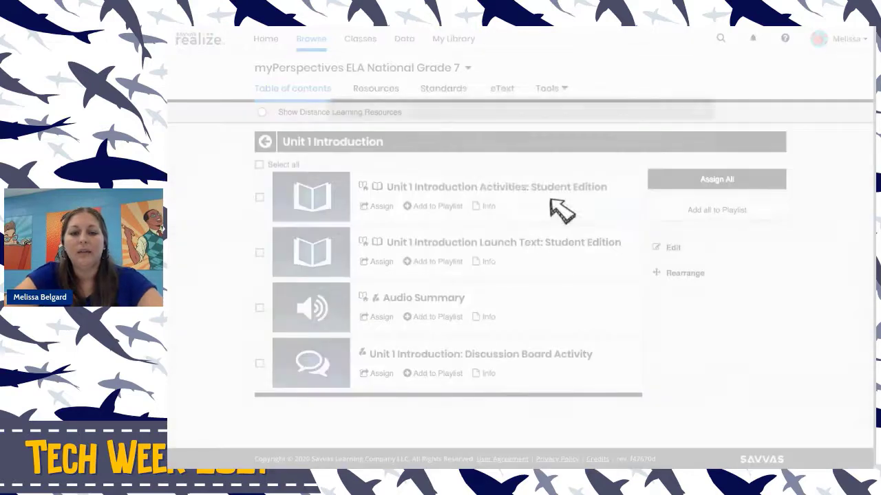
pyautogui.click(454, 143)
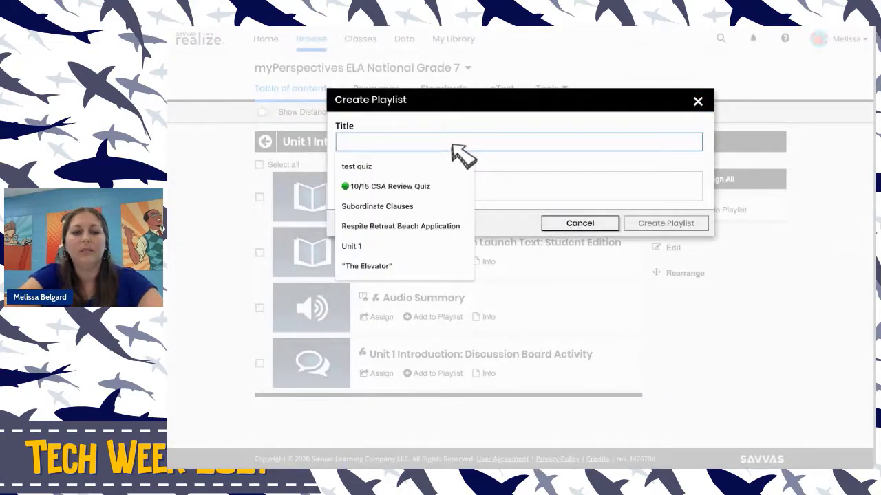
pyautogui.write('Training')
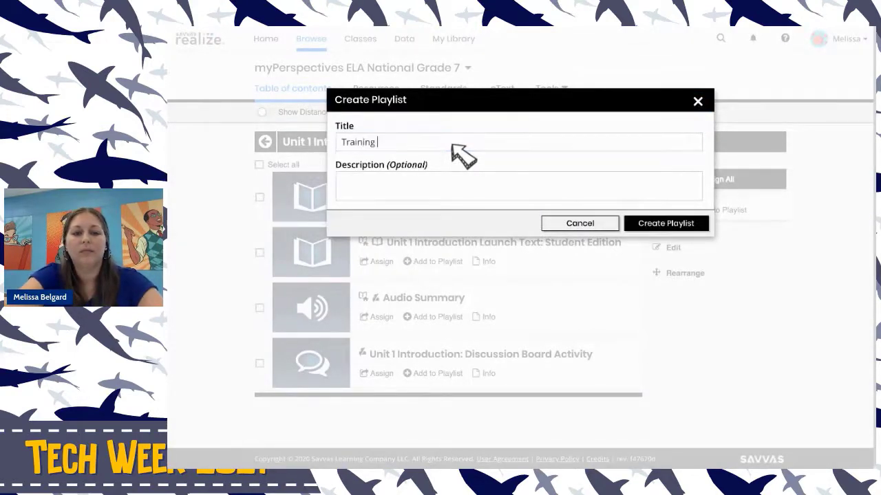
pyautogui.write(' Unit')
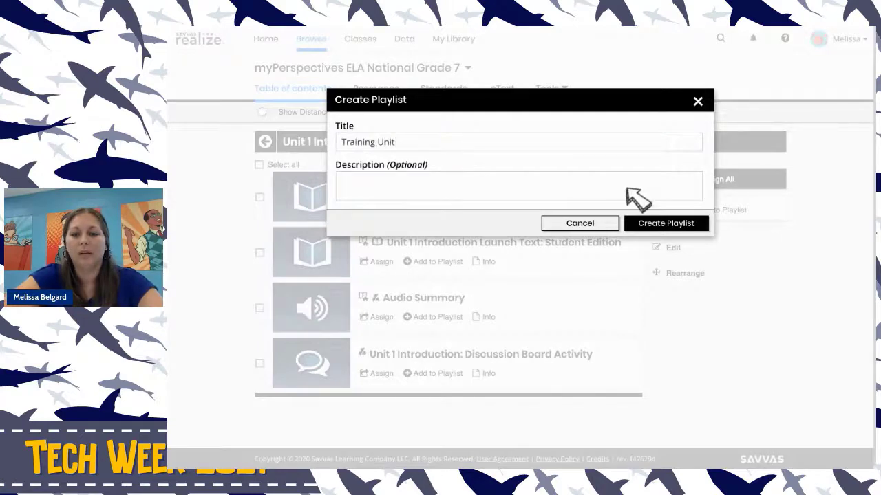
pyautogui.click(688, 225)
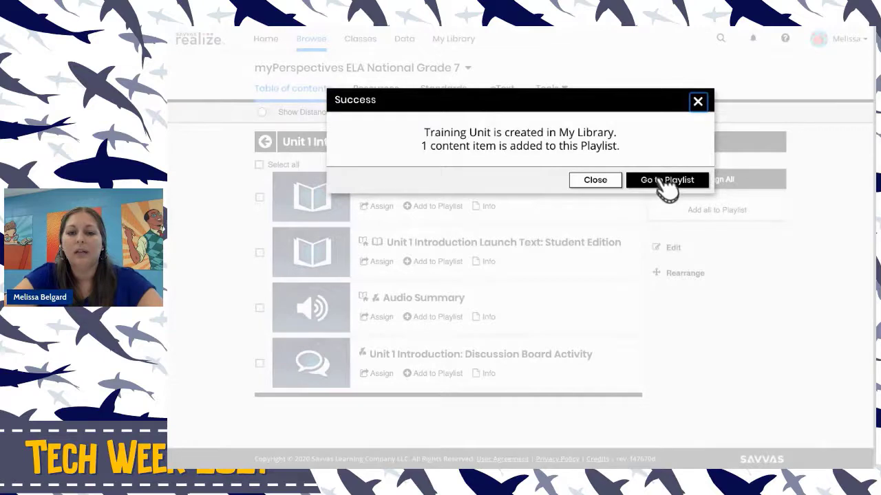
pyautogui.click(664, 181)
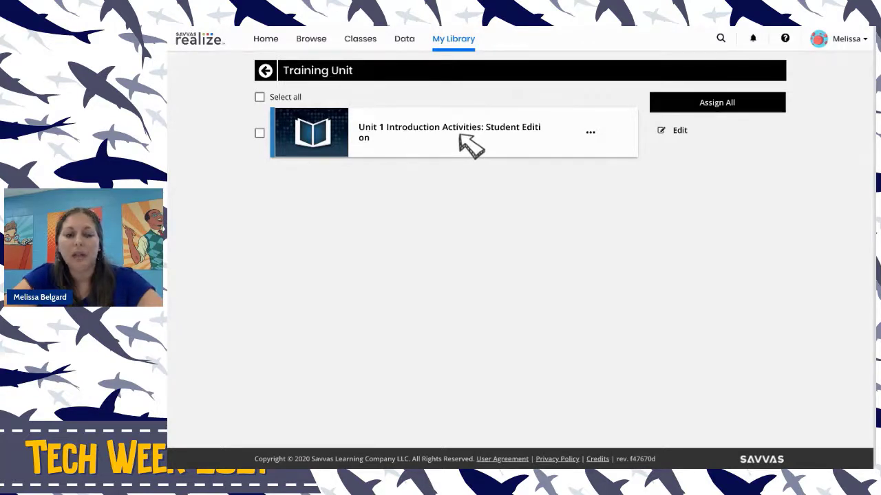
# - In My Library, look at the Training Unit playlist, then open the Unit 1 playlist
pyautogui.click(267, 40)
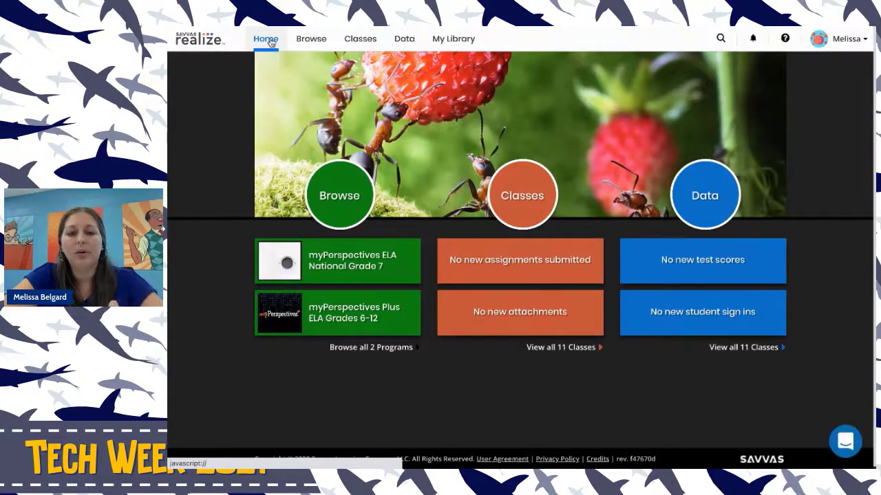
pyautogui.click(451, 41)
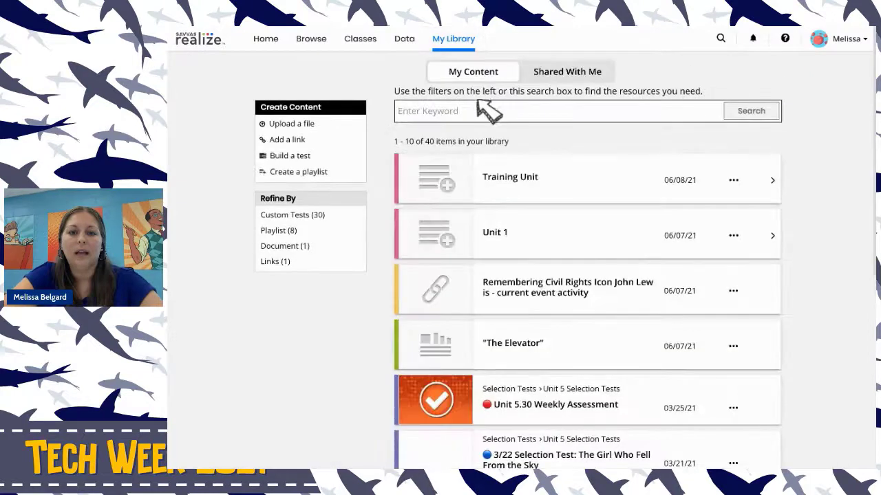
pyautogui.click(514, 187)
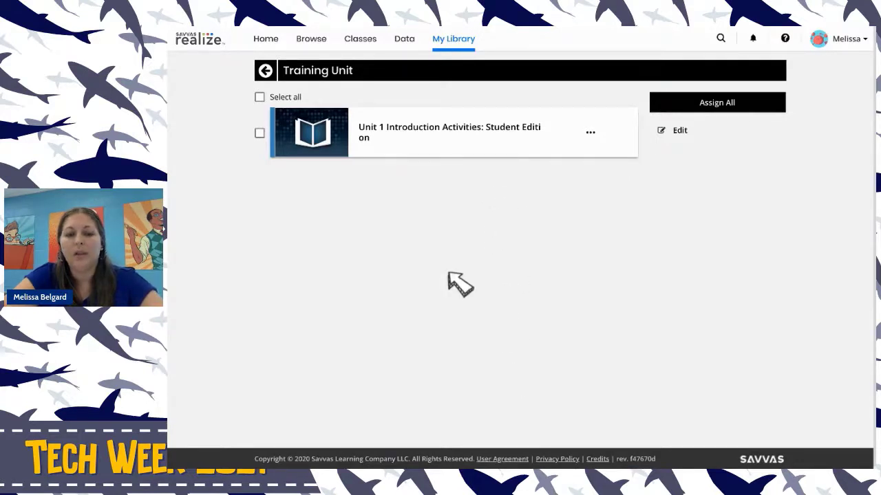
pyautogui.click(266, 70)
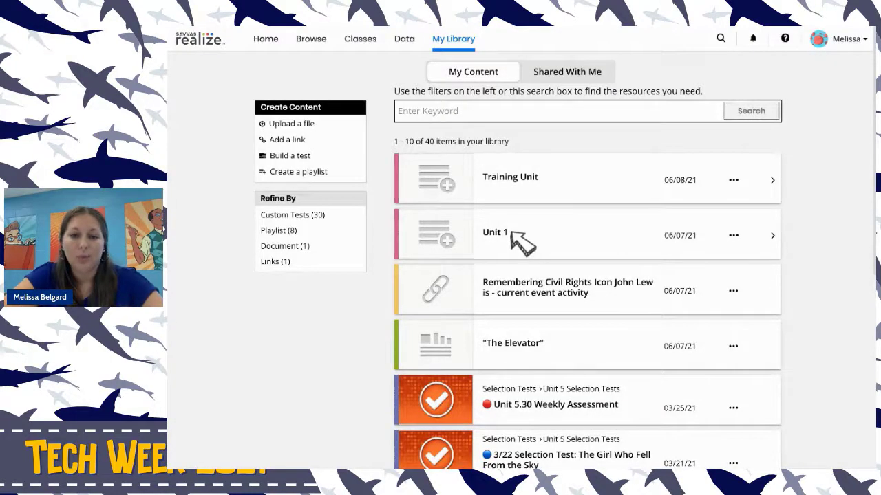
pyautogui.click(520, 241)
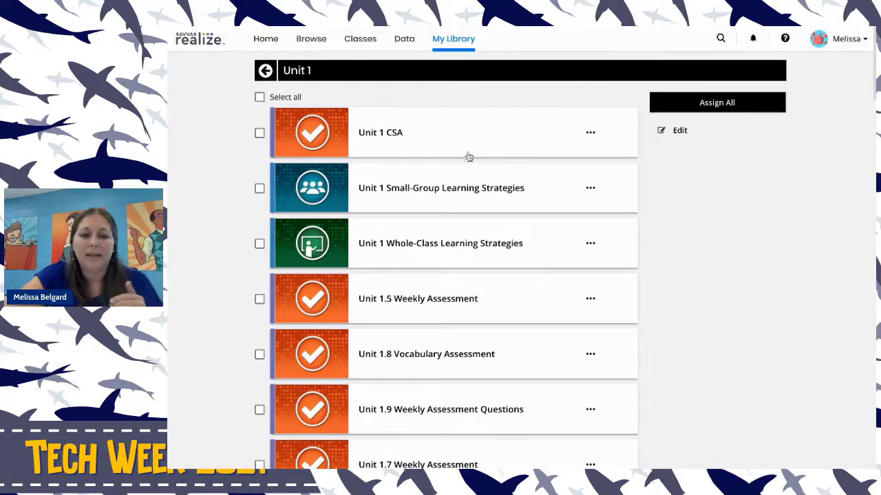
# - Browse the Unit 1 playlist and show the actions for Two Kinds: Student Edition, Unit 1
pyautogui.scroll(-3, 474, 282)
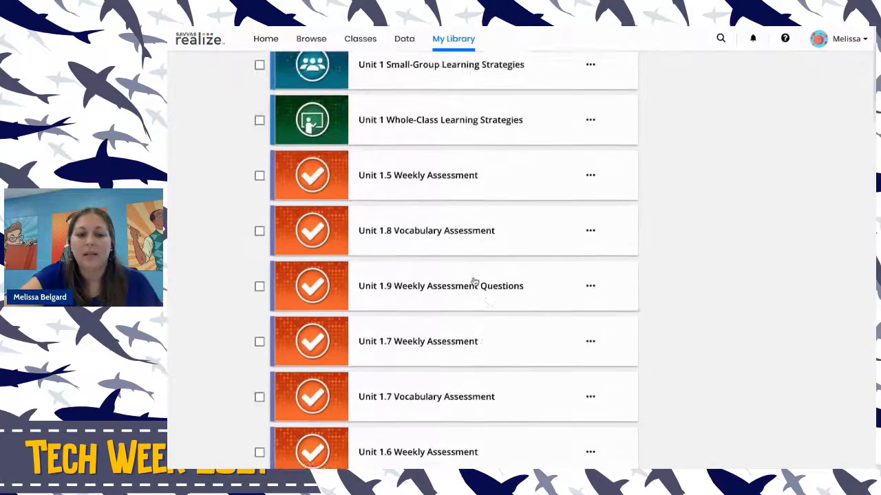
pyautogui.scroll(-3, 474, 282)
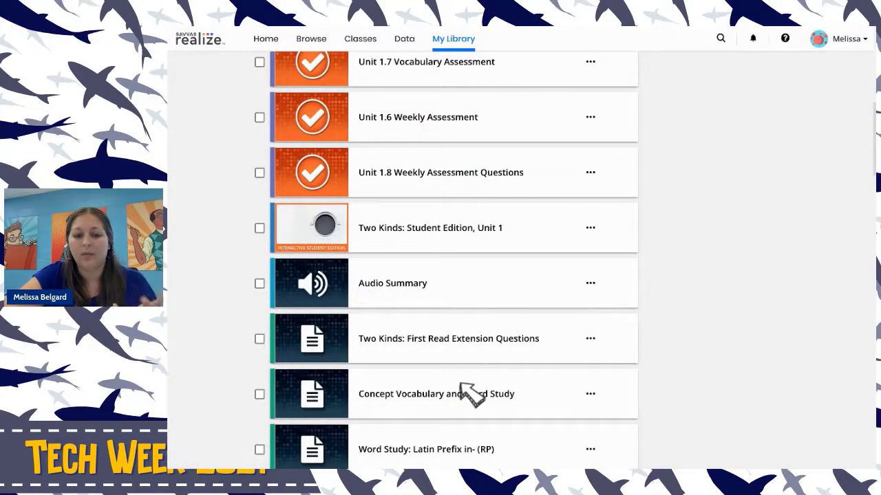
pyautogui.scroll(-1, 470, 392)
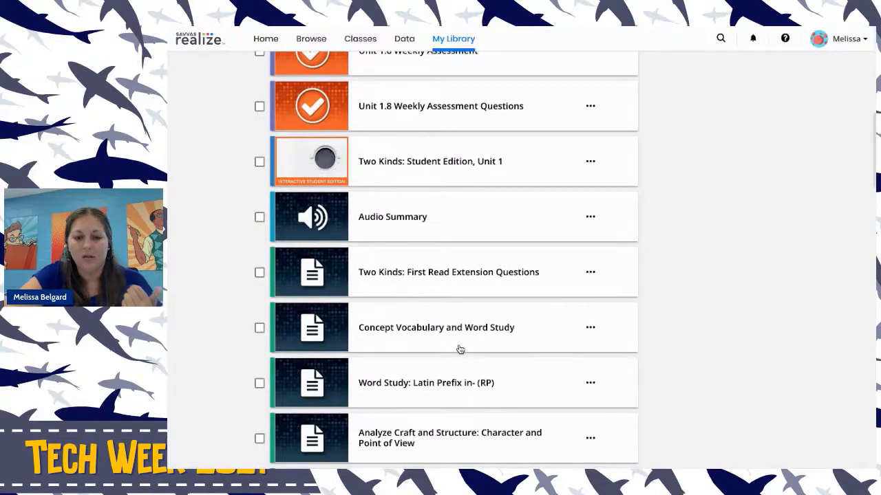
pyautogui.scroll(-2, 466, 406)
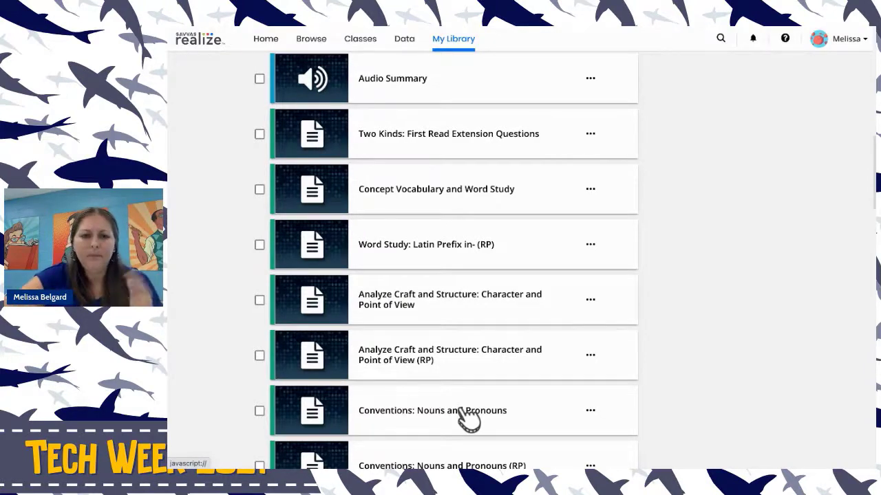
pyautogui.scroll(3, 467, 419)
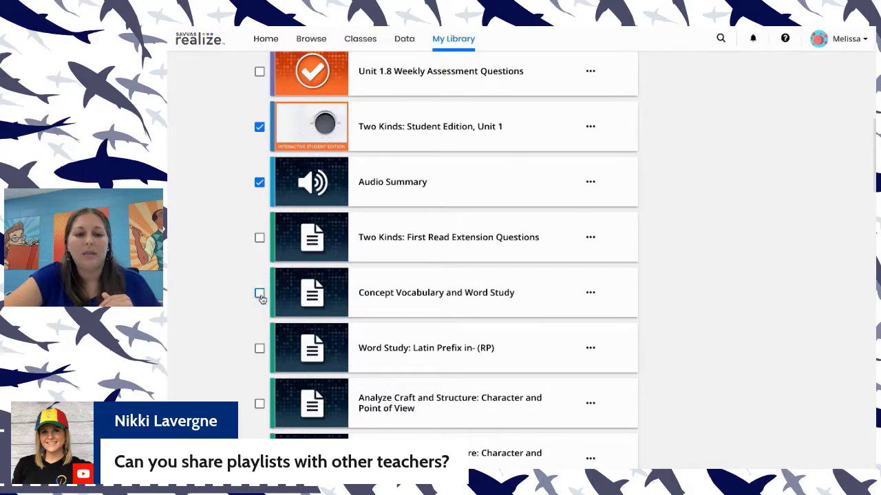
pyautogui.scroll(1, 399, 197)
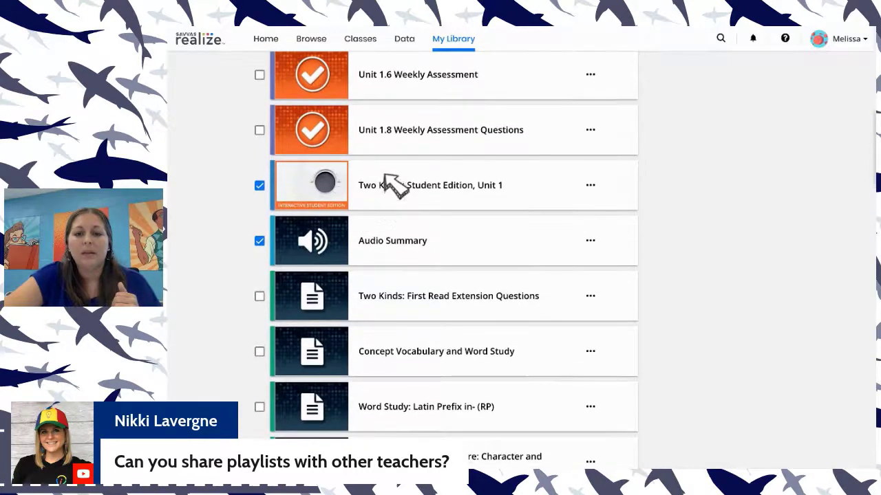
pyautogui.click(590, 185)
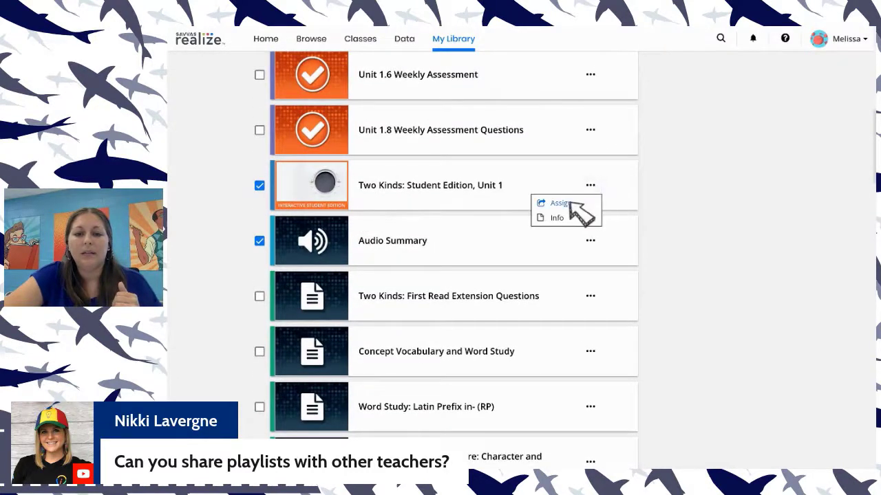
# - Start an assignment for Two Kinds and retitle it 'MON 9/17 Two Kinds passage'
pyautogui.click(571, 204)
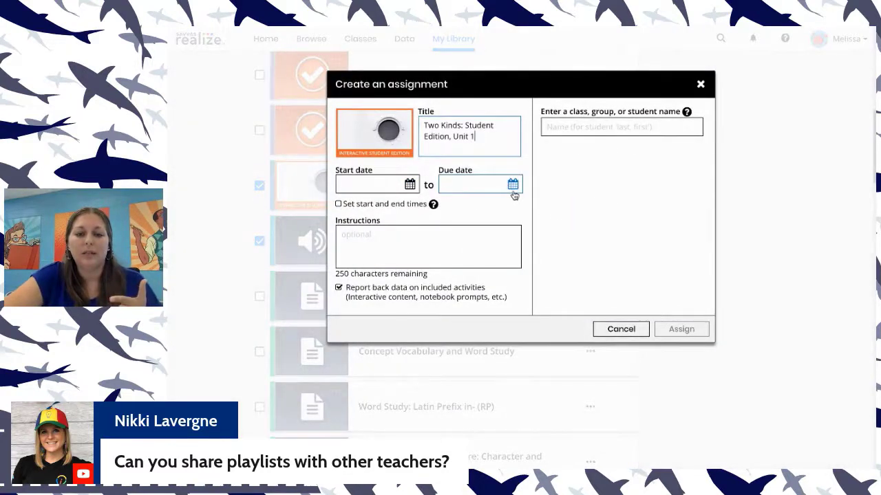
pyautogui.moveTo(462, 125); pyautogui.dragTo(482, 144)
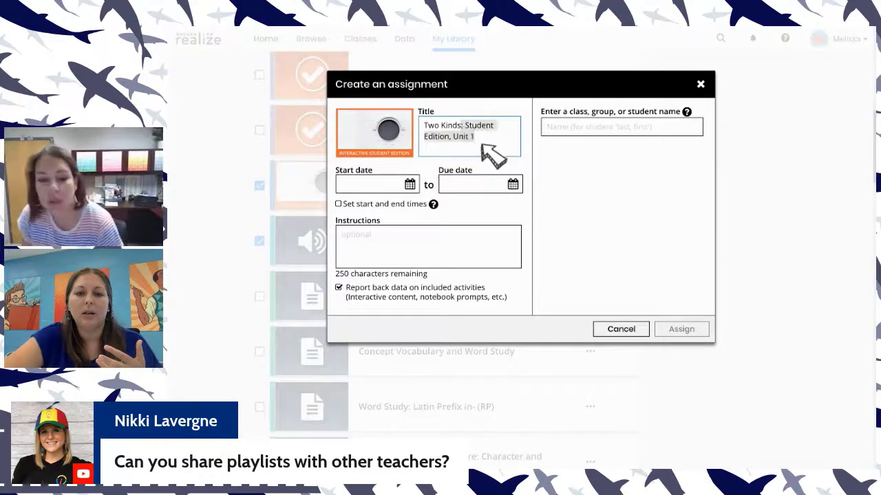
pyautogui.press('BackSpace')
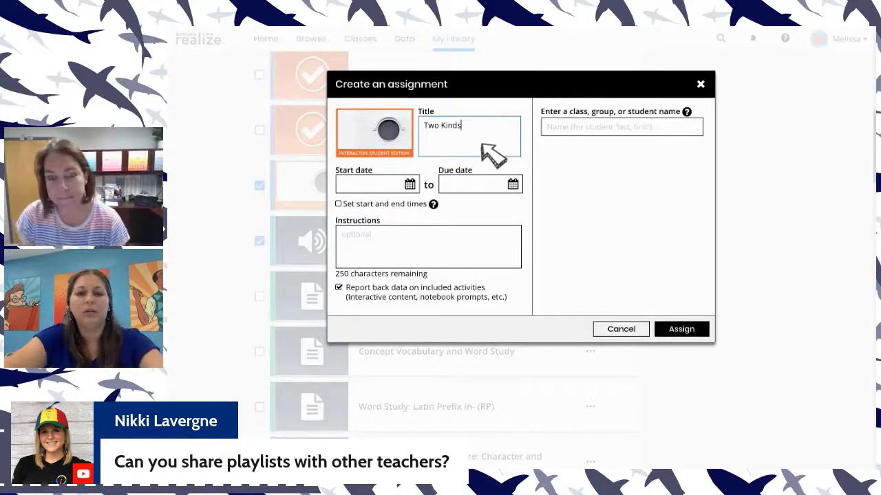
pyautogui.click(424, 128)
pyautogui.write('MON ')
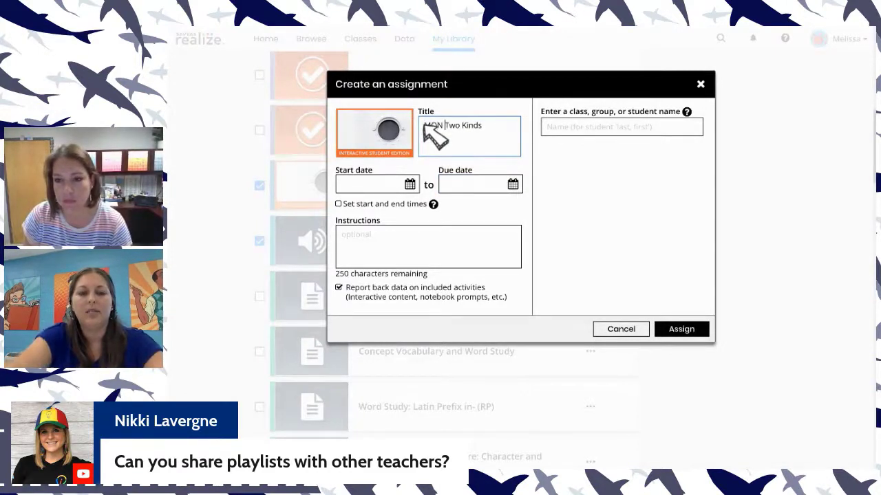
pyautogui.write('9/17')
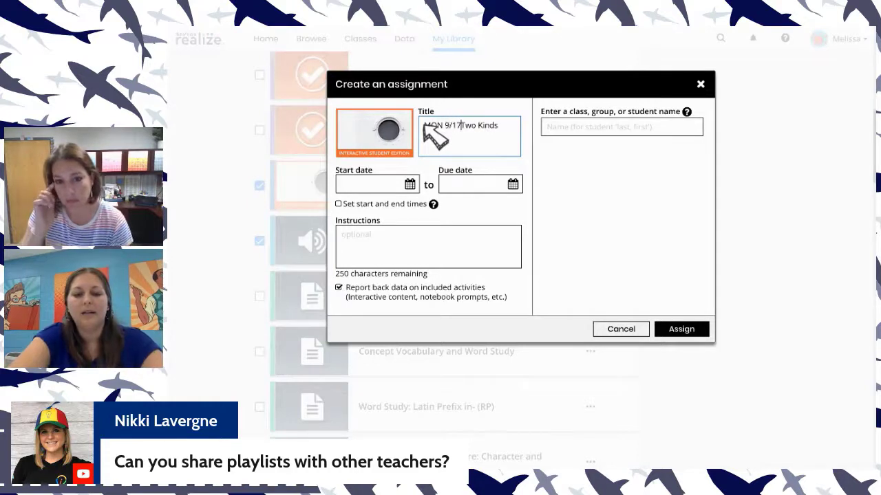
pyautogui.click(503, 132)
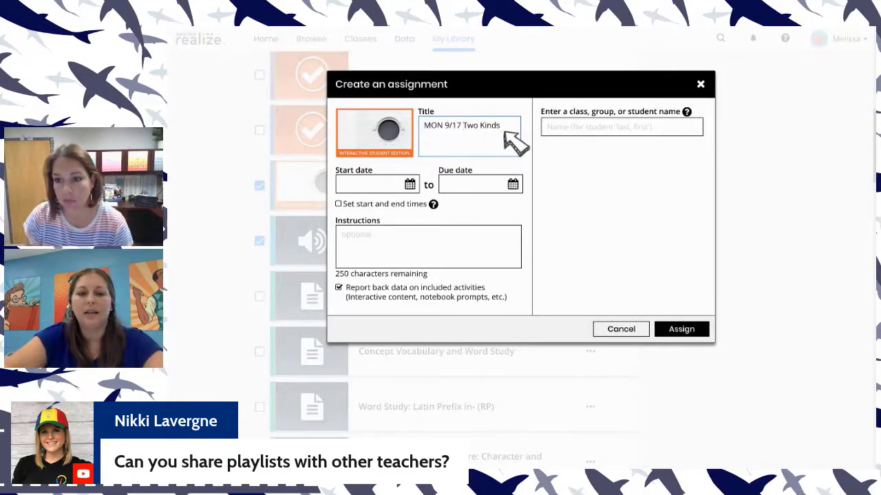
pyautogui.write('passage')
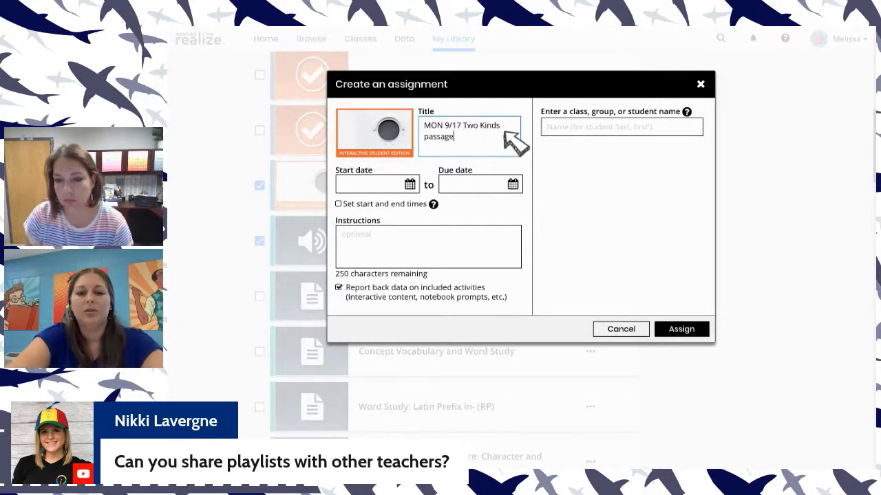
# - Set dates 06/08/2021 to 06/11/2021 and assign it to the 7th-grade ELA class
pyautogui.click(410, 185)
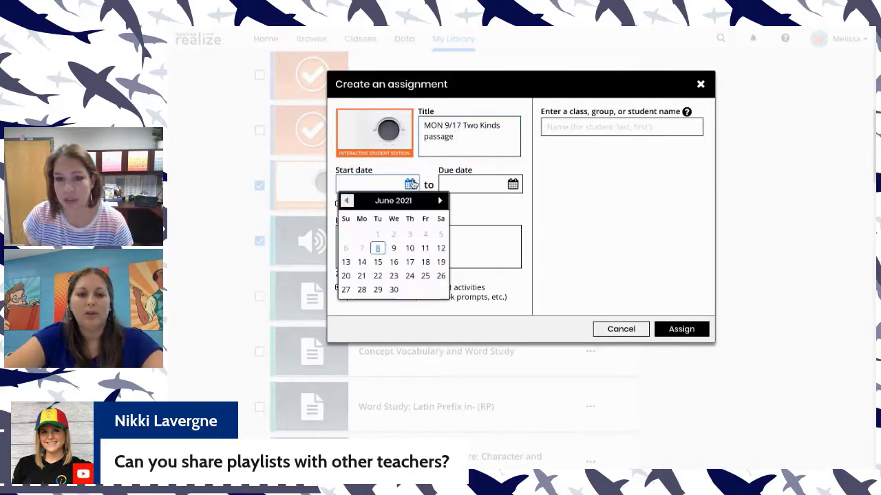
pyautogui.click(379, 249)
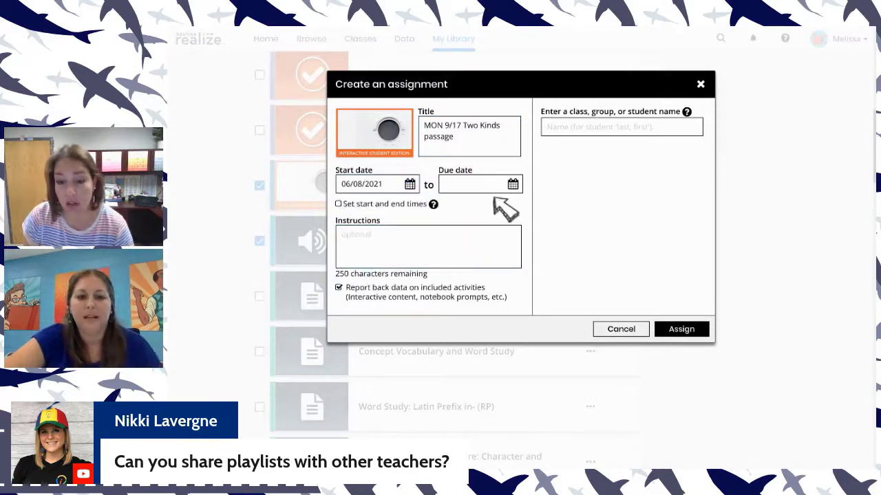
pyautogui.click(512, 184)
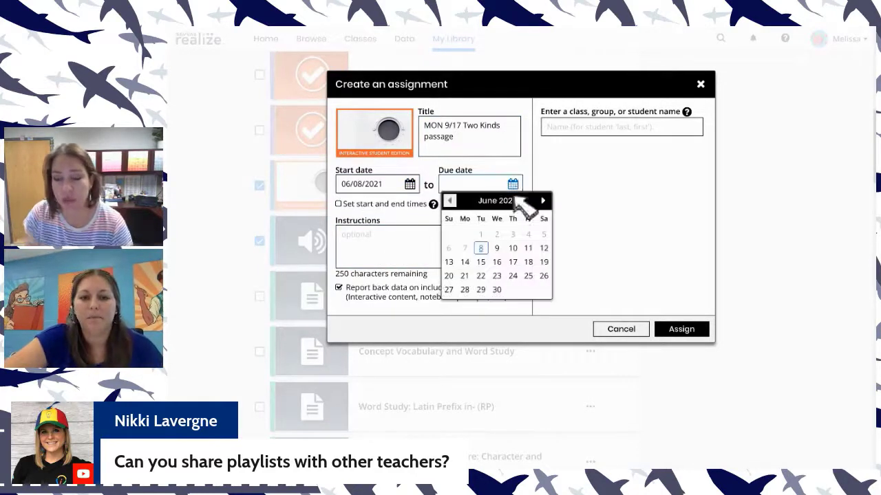
pyautogui.click(527, 249)
pyautogui.click(573, 133)
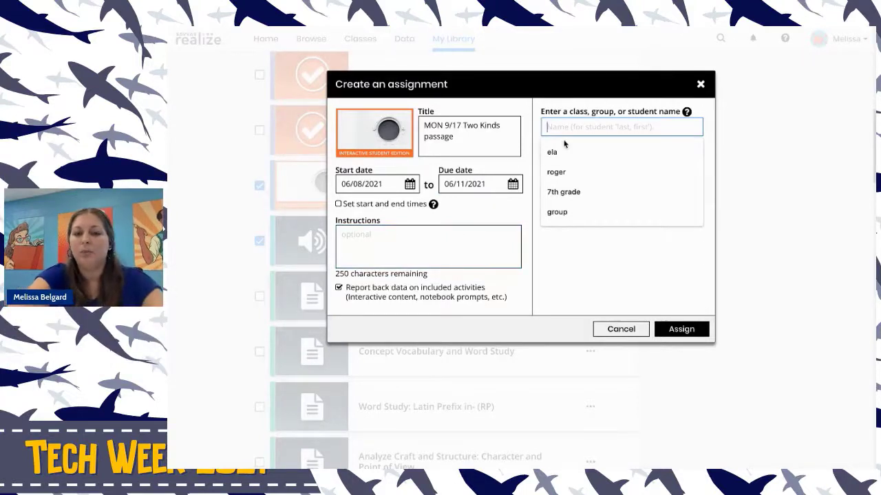
pyautogui.write('7')
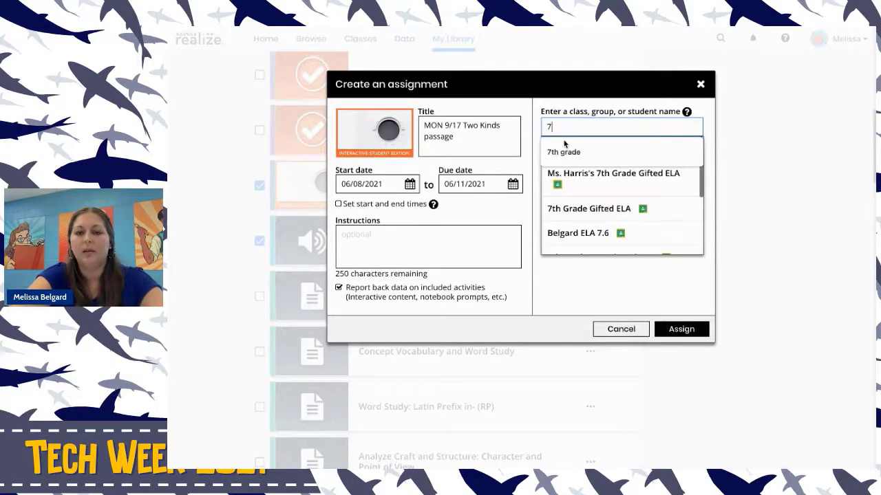
pyautogui.click(590, 236)
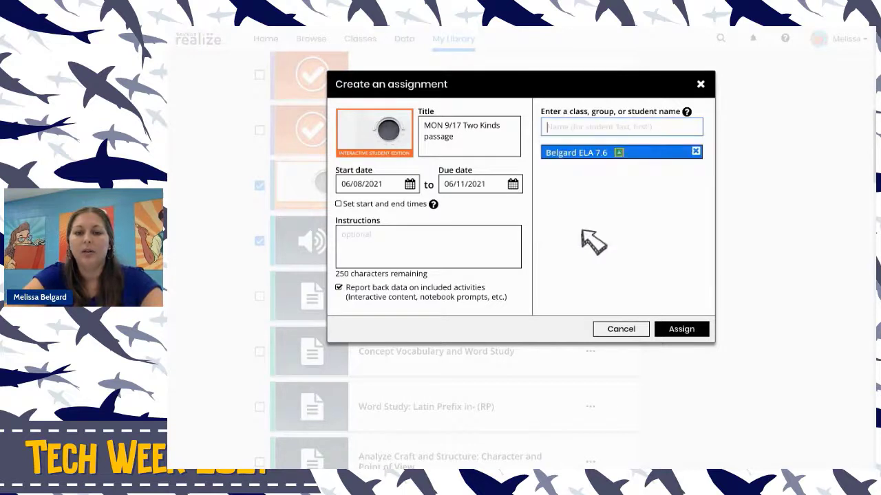
pyautogui.click(675, 329)
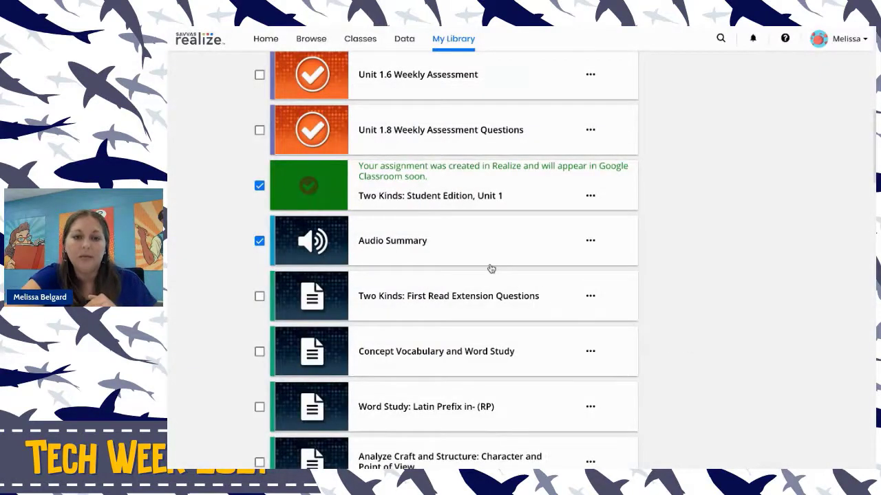
# - Scroll through the Unit 1 playlist, then go back to the My Library list
pyautogui.scroll(1, 491, 268)
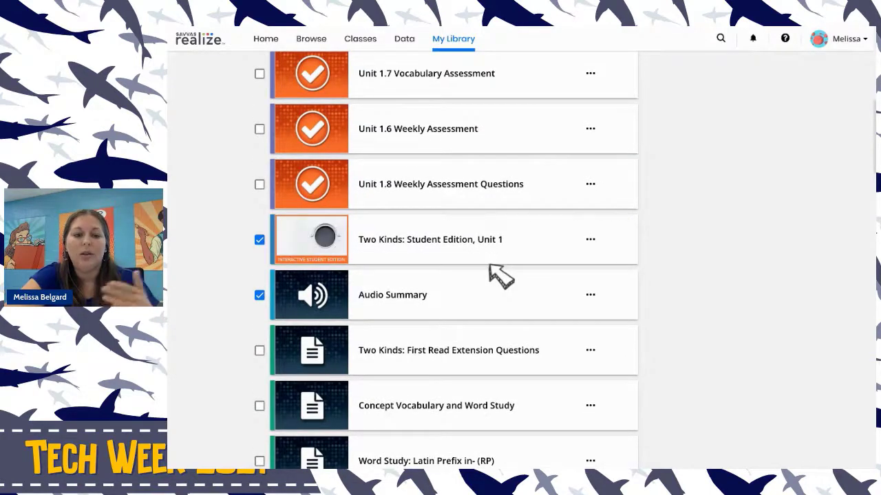
pyautogui.scroll(-1, 491, 364)
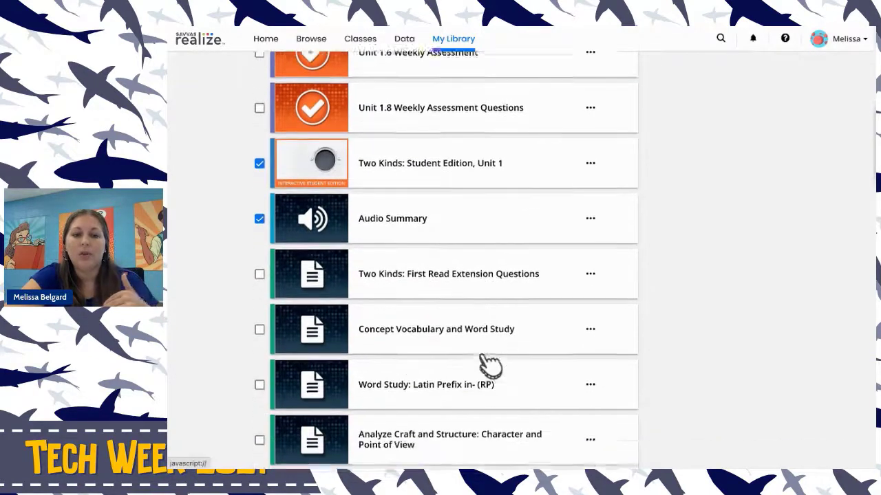
pyautogui.scroll(-4, 482, 360)
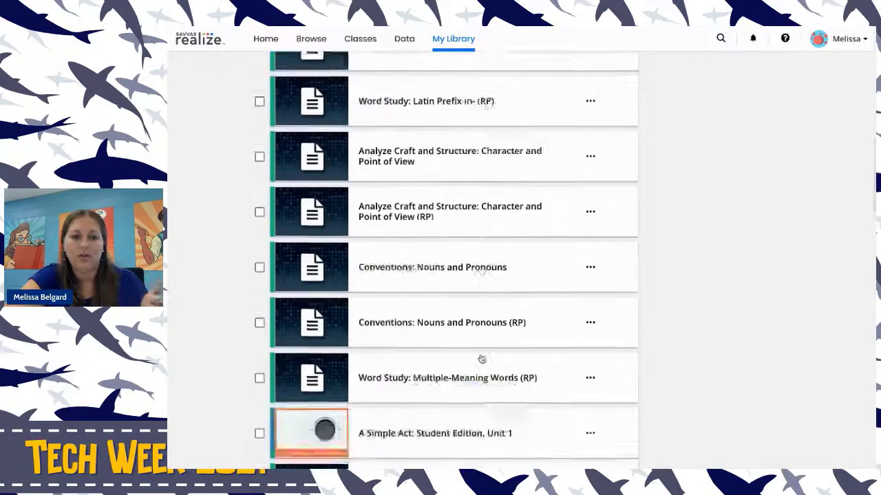
pyautogui.scroll(-3, 481, 359)
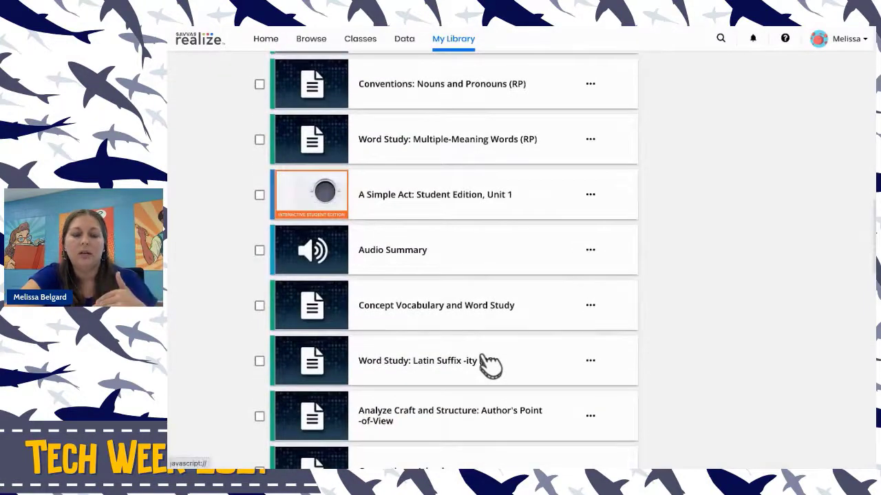
pyautogui.scroll(10, 481, 362)
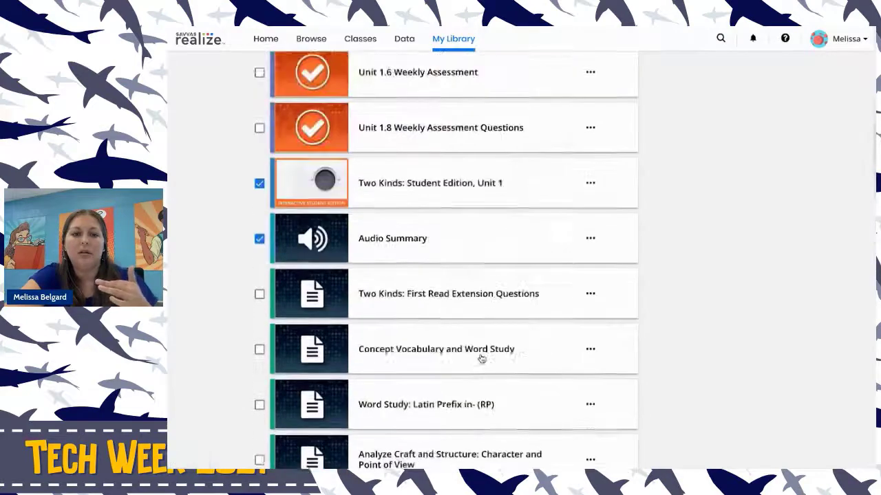
pyautogui.scroll(8, 482, 359)
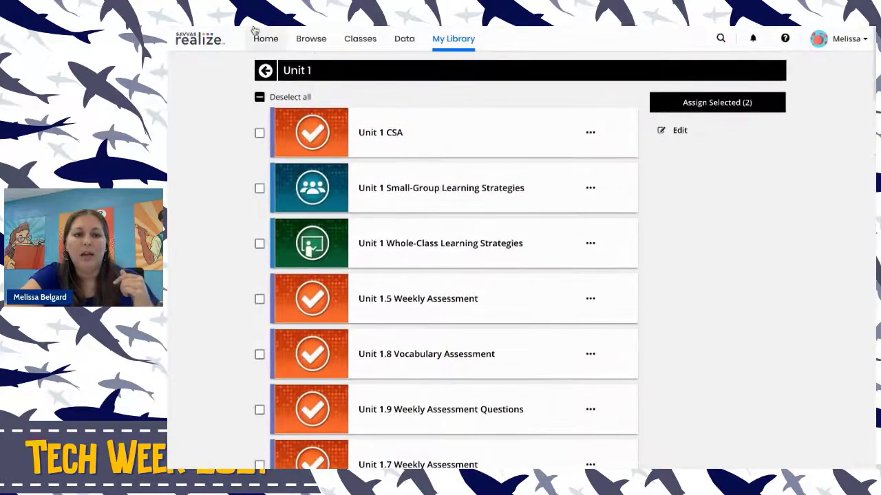
pyautogui.click(273, 71)
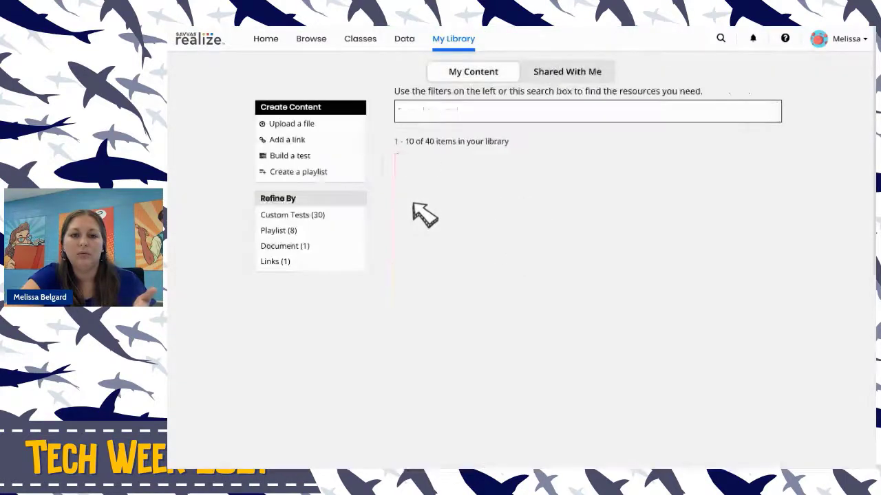
# - From Home, open myPerspectives ELA National Grade 7, then Unit Resources > Unit 1: Generations
pyautogui.click(276, 44)
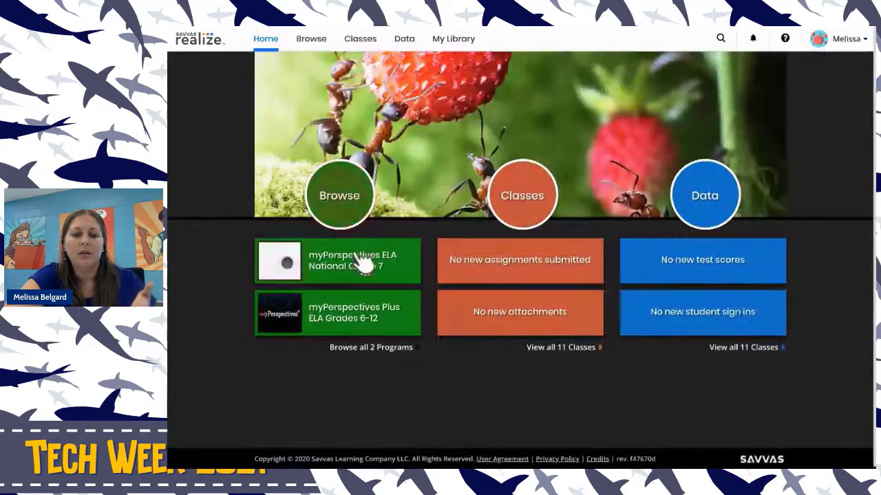
pyautogui.click(356, 262)
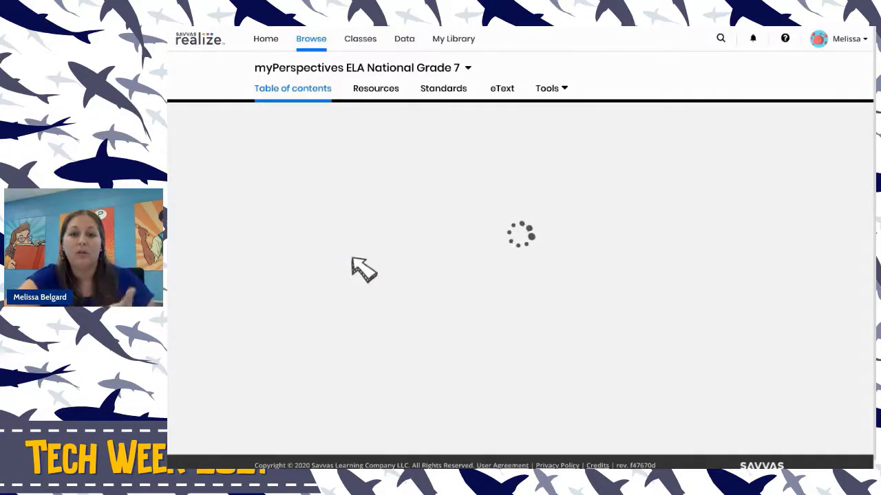
pyautogui.scroll(-2, 354, 261)
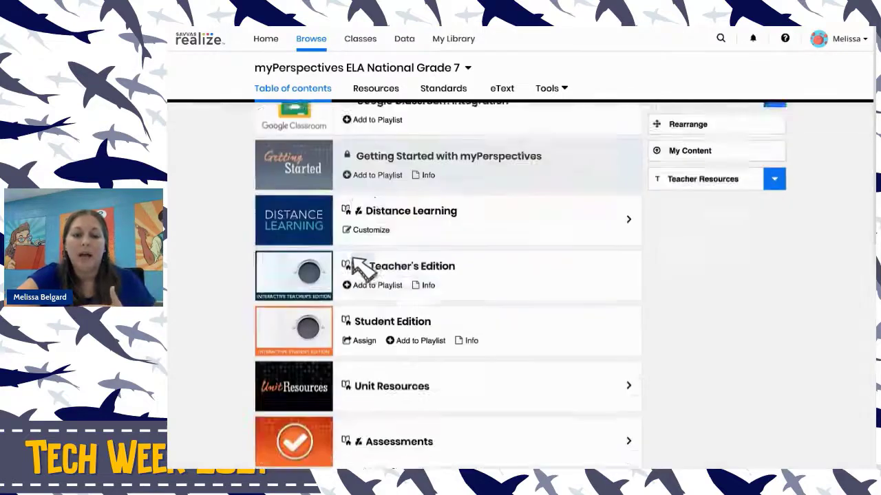
pyautogui.scroll(-2, 356, 265)
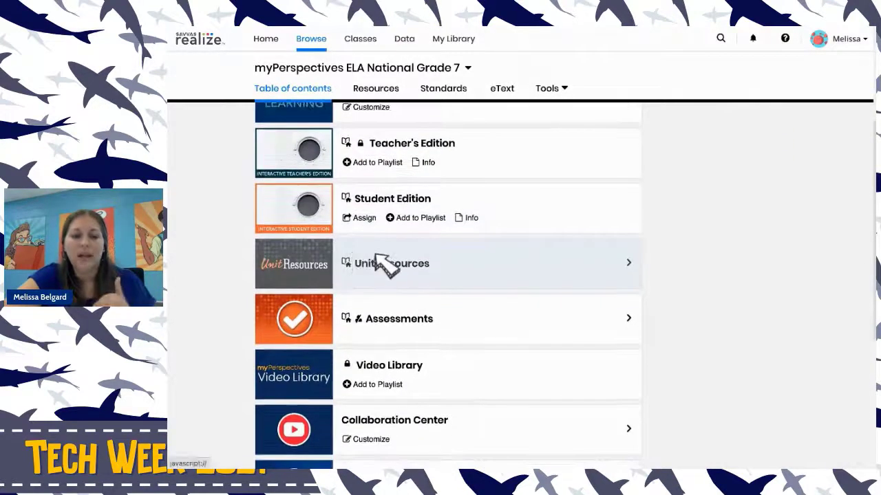
pyautogui.click(386, 256)
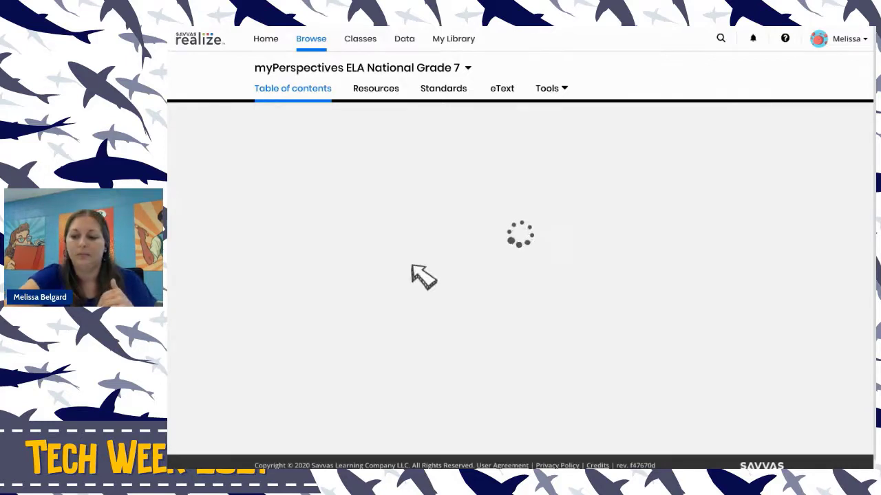
pyautogui.click(421, 253)
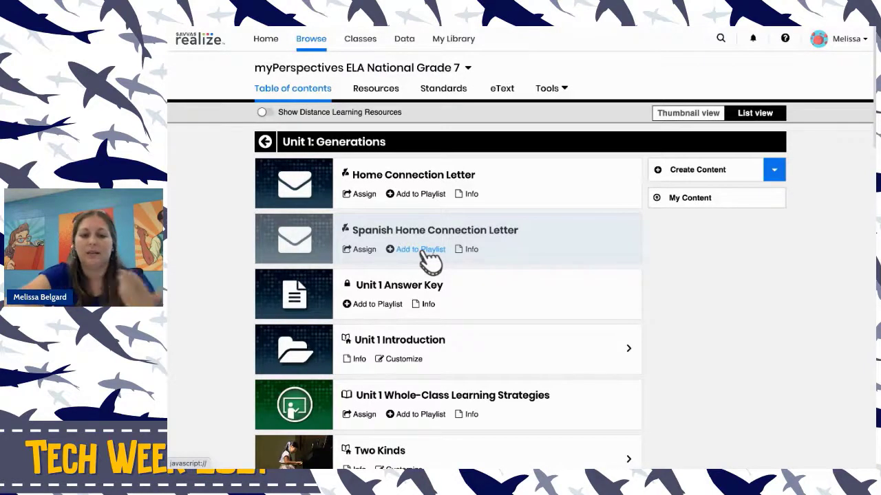
# - Browse the Unit 1: Generations resource list, then return to My Library
pyautogui.scroll(-1, 421, 373)
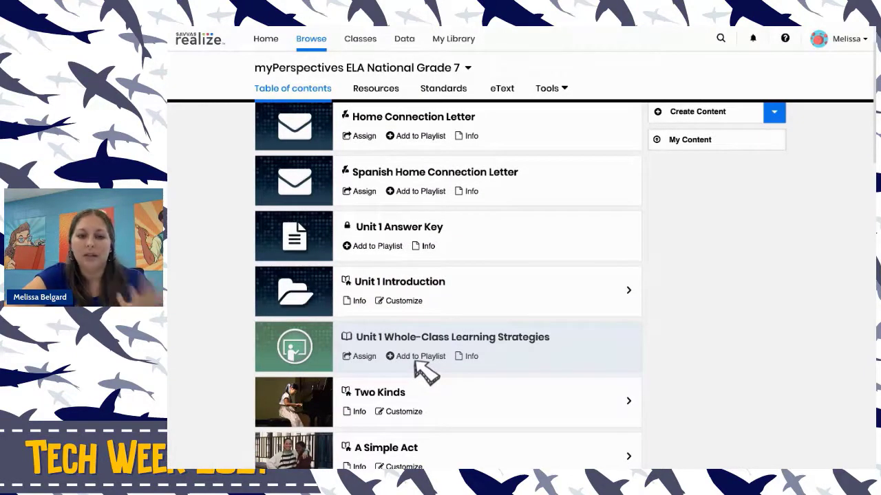
pyautogui.scroll(-2, 421, 370)
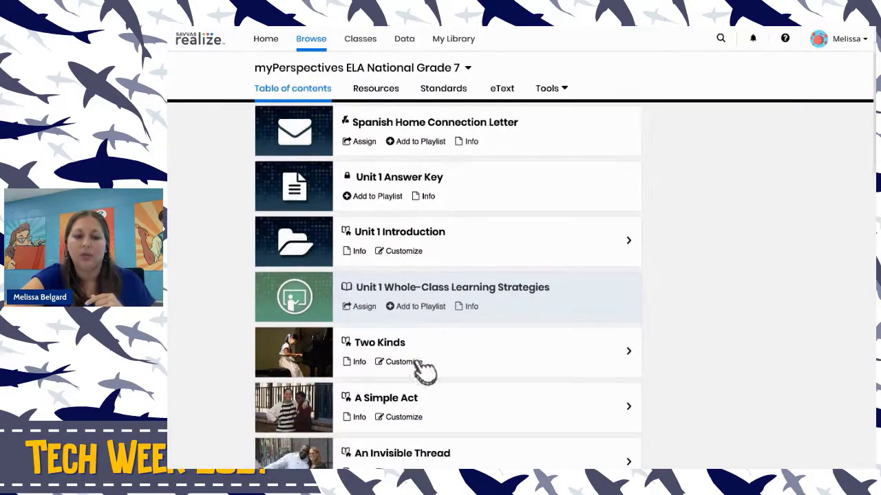
pyautogui.scroll(1, 421, 370)
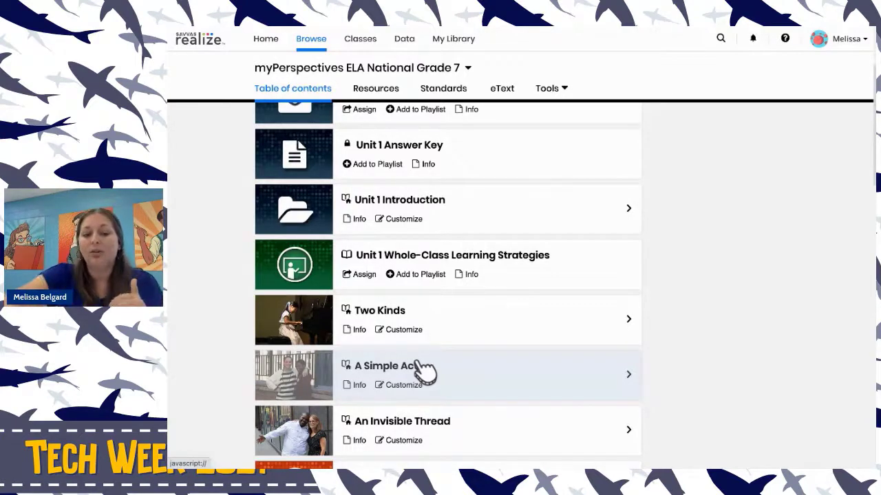
pyautogui.scroll(3, 423, 372)
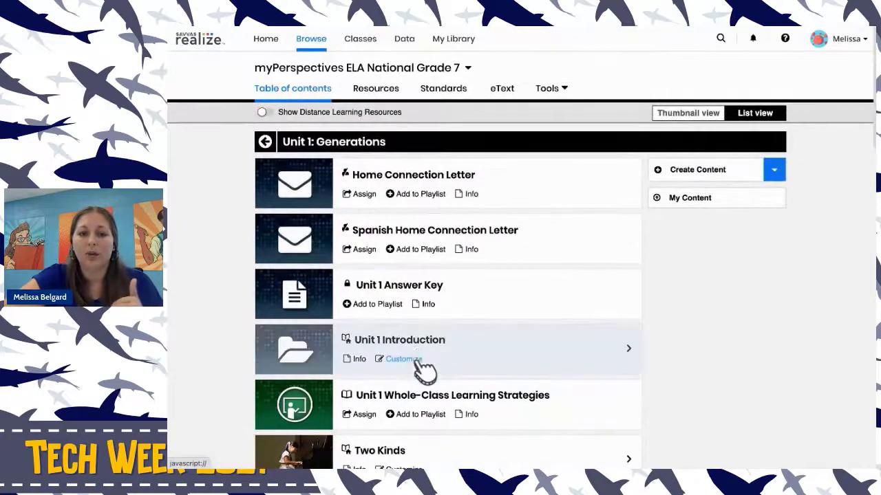
pyautogui.click(444, 44)
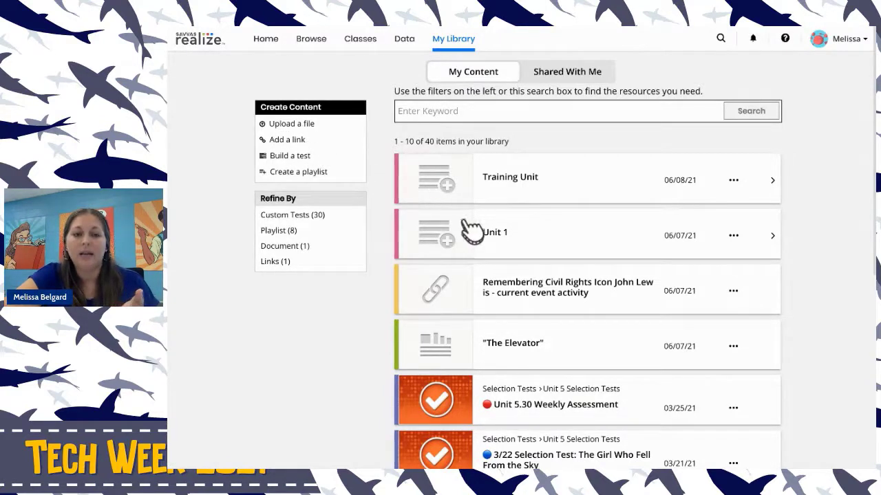
# - Open the Unit 1 playlist and open 'The Elevator' at the end of its list
pyautogui.click(525, 244)
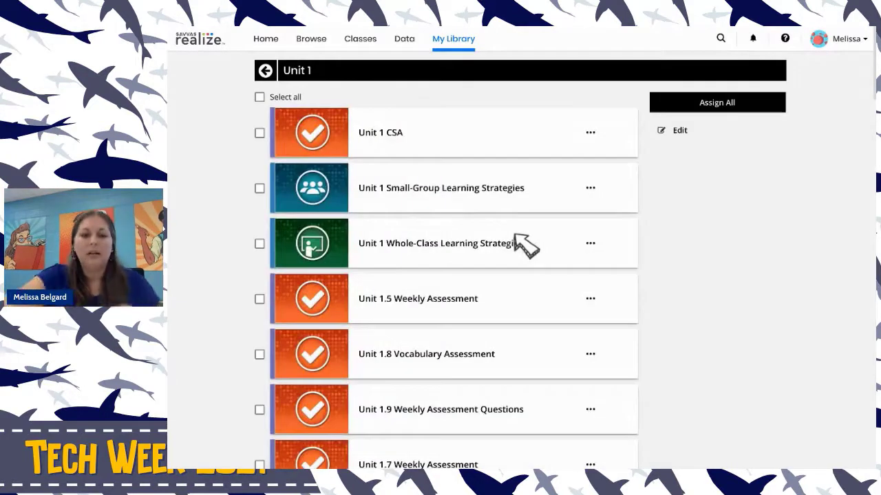
pyautogui.scroll(-1, 526, 244)
pyautogui.scroll(-12, 522, 244)
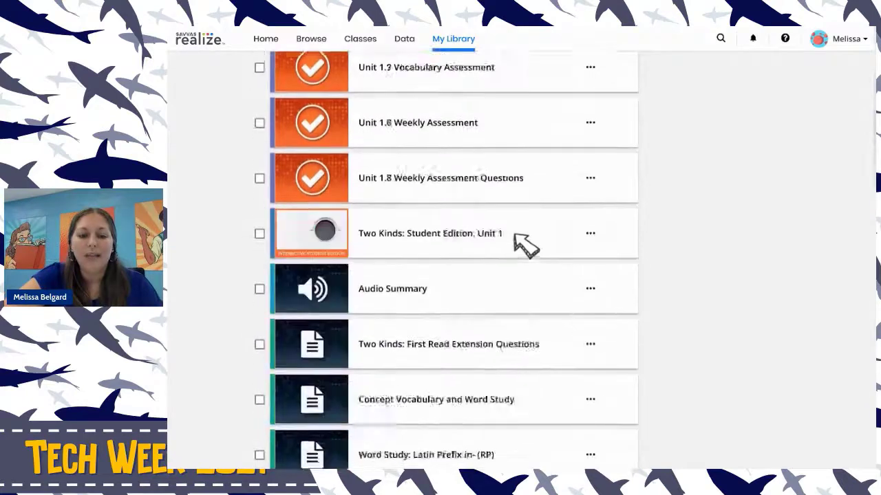
pyautogui.scroll(-12, 523, 244)
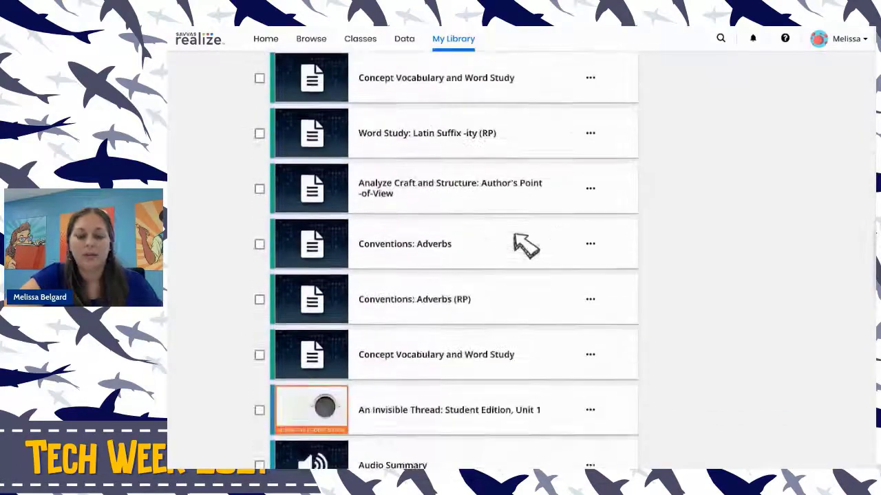
pyautogui.scroll(-3, 523, 244)
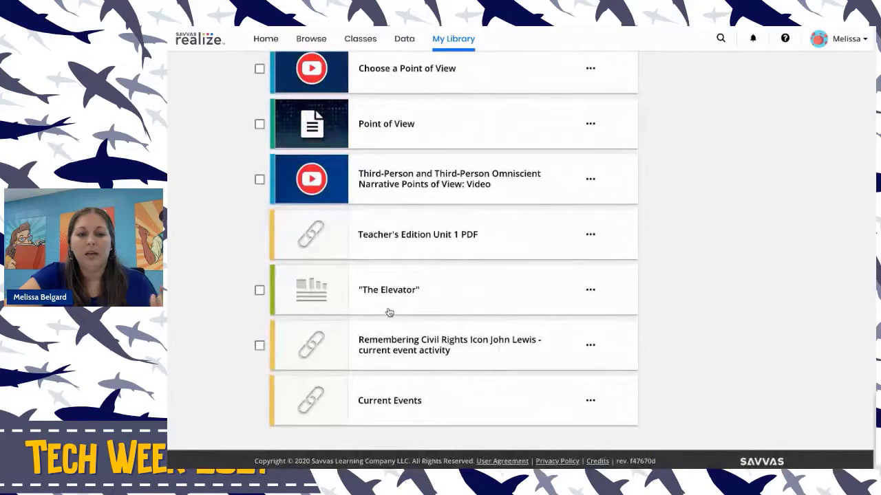
pyautogui.click(435, 296)
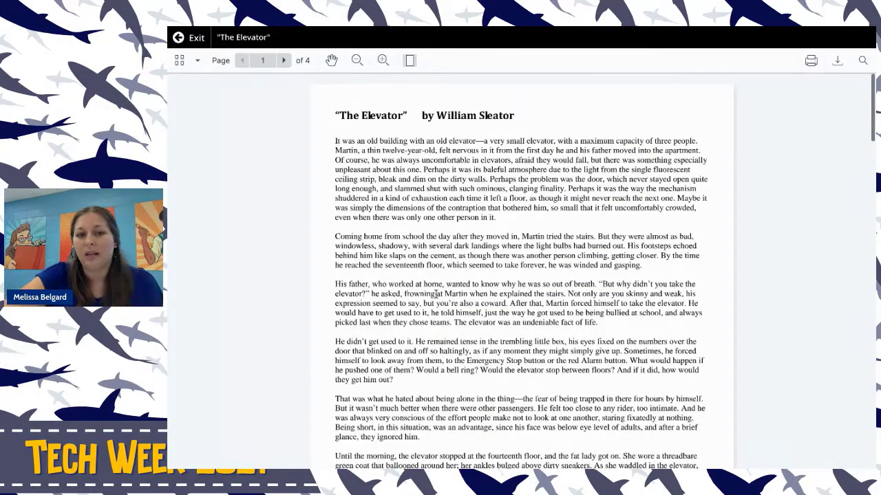
# - Scroll through the pages of 'The Elevator' and exit the reader
pyautogui.scroll(-3, 436, 294)
pyautogui.scroll(-15, 558, 371)
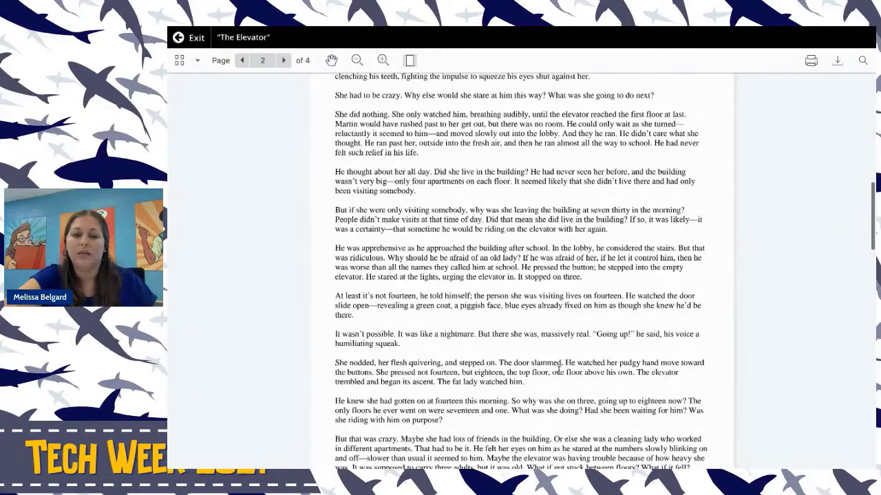
pyautogui.scroll(20, 558, 372)
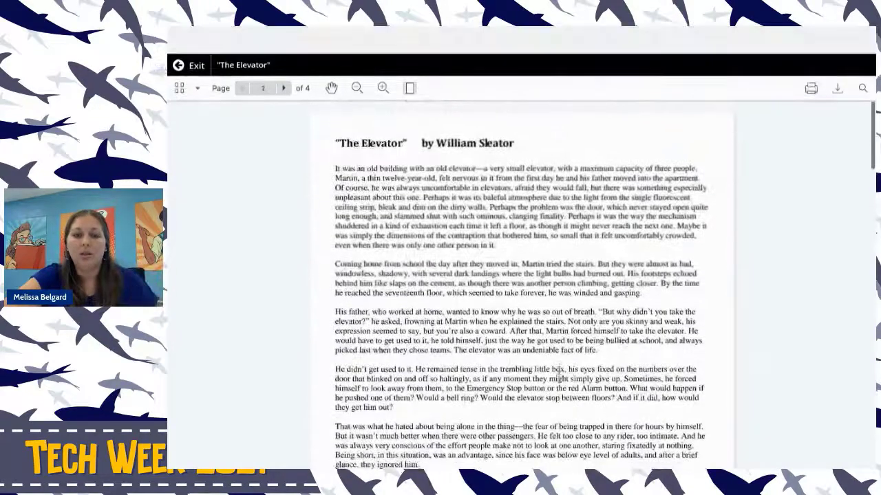
pyautogui.scroll(-1, 558, 369)
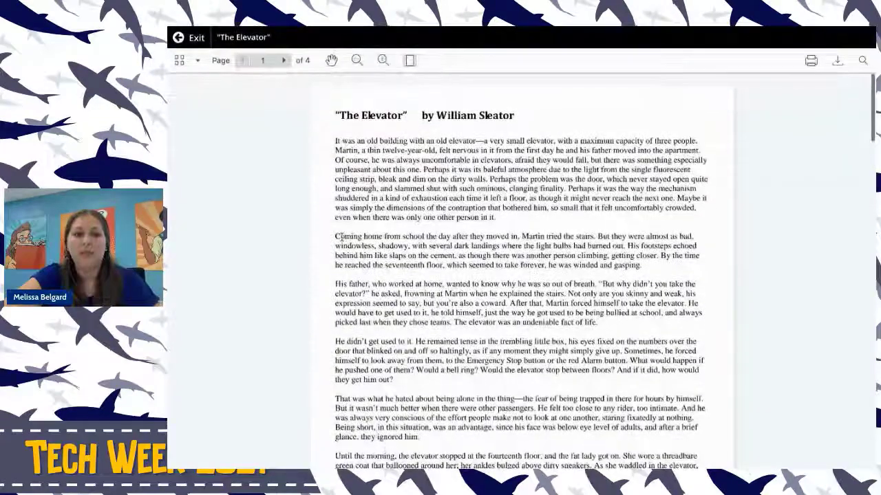
pyautogui.click(195, 38)
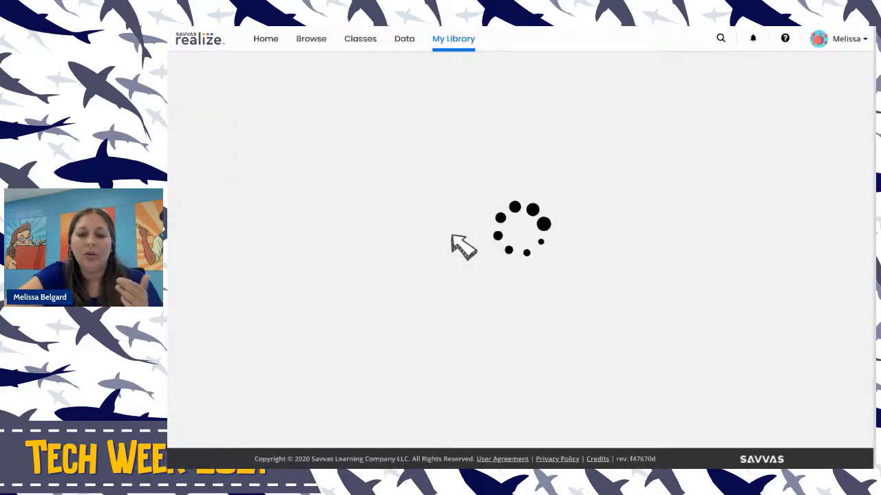
# - Scroll to the end of the Unit 1 playlist and open the Current Events link item
pyautogui.scroll(-1, 462, 245)
pyautogui.scroll(-15, 462, 245)
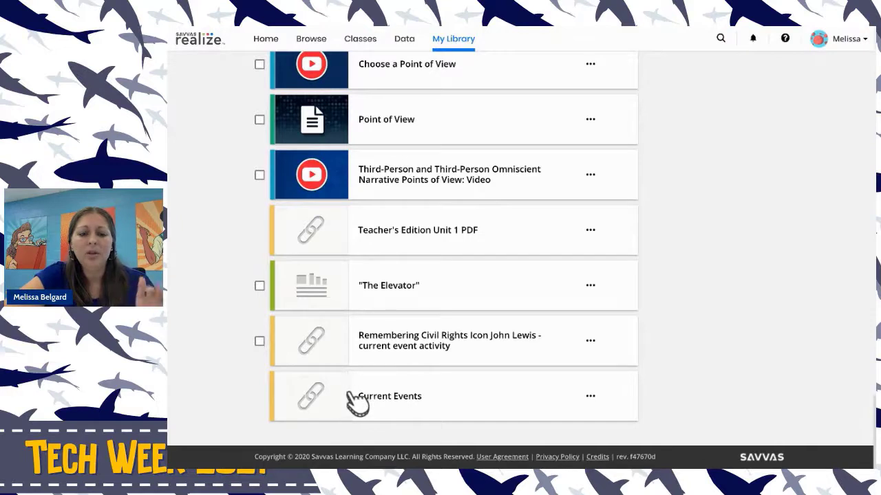
pyautogui.click(415, 397)
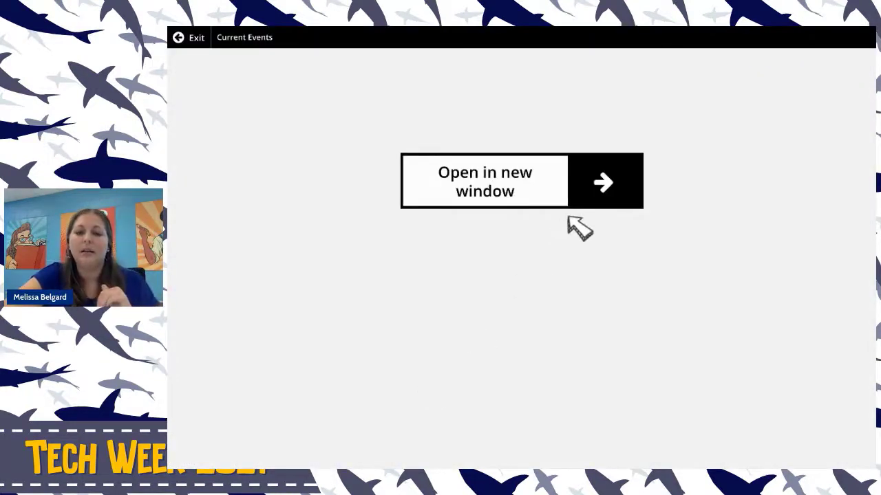
# - Open the Current Events link in a new window and confirm leaving Realize for the external site
pyautogui.click(608, 184)
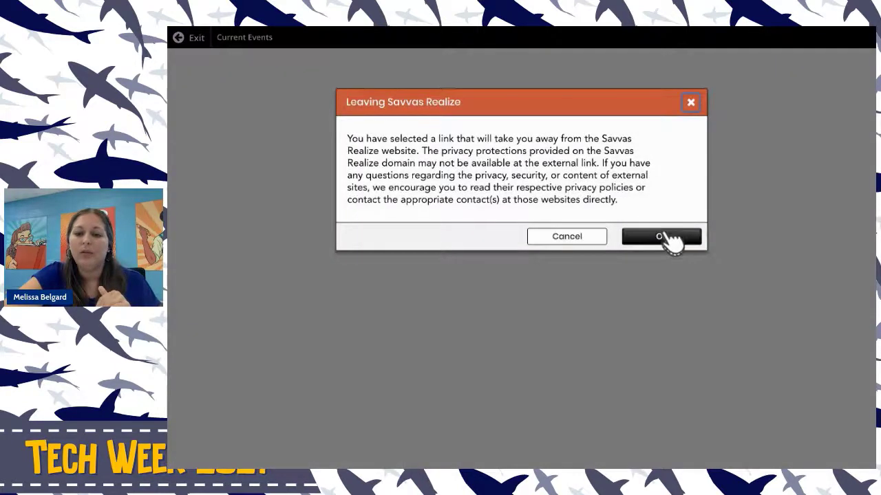
pyautogui.click(662, 236)
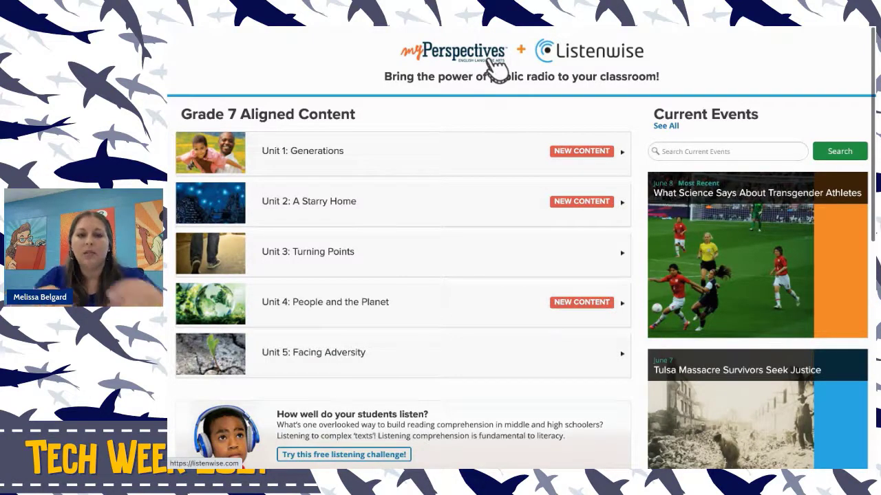
# - Leave the Listenwise Grade 7 page and exit the Current Events item back to the Unit 1 playlist
pyautogui.hotkey('alt', 'Tab')
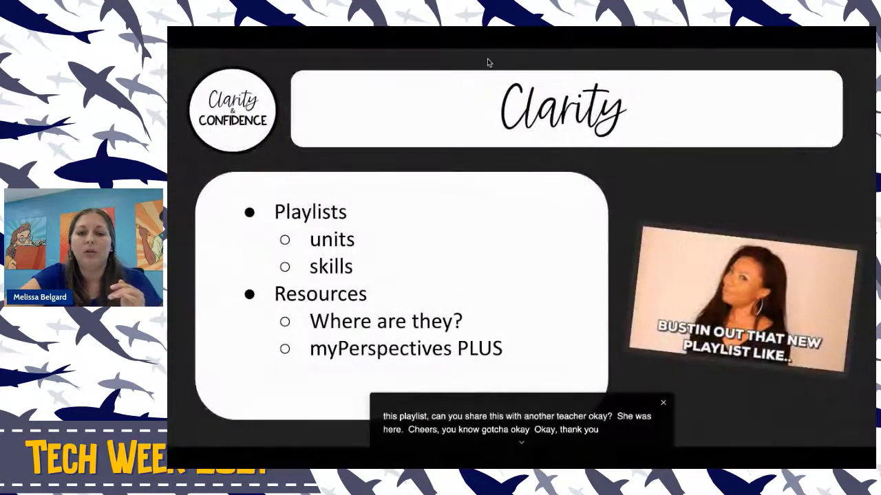
pyautogui.hotkey('ctrl', 'Up')
pyautogui.click(557, 65)
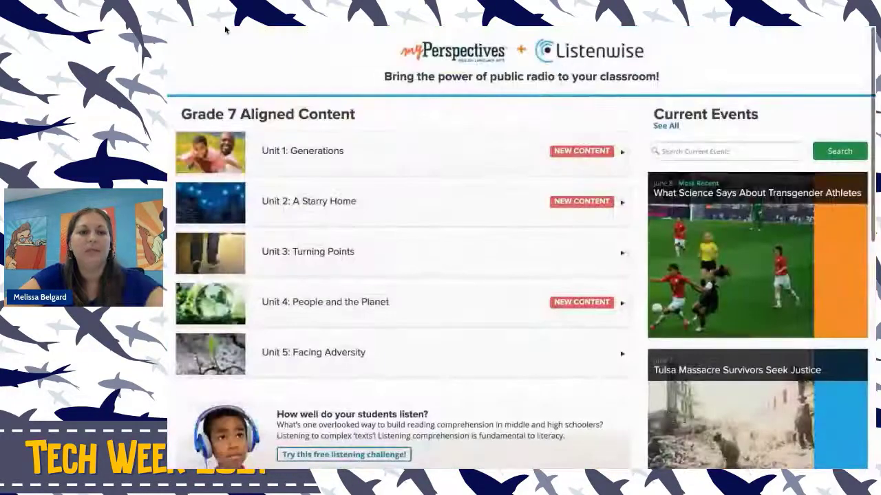
pyautogui.click(205, 47)
pyautogui.click(283, 55)
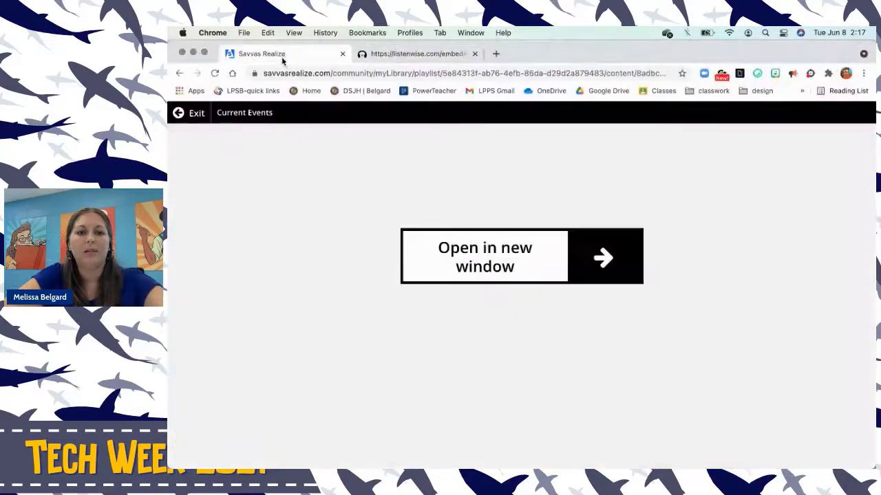
pyautogui.click(196, 114)
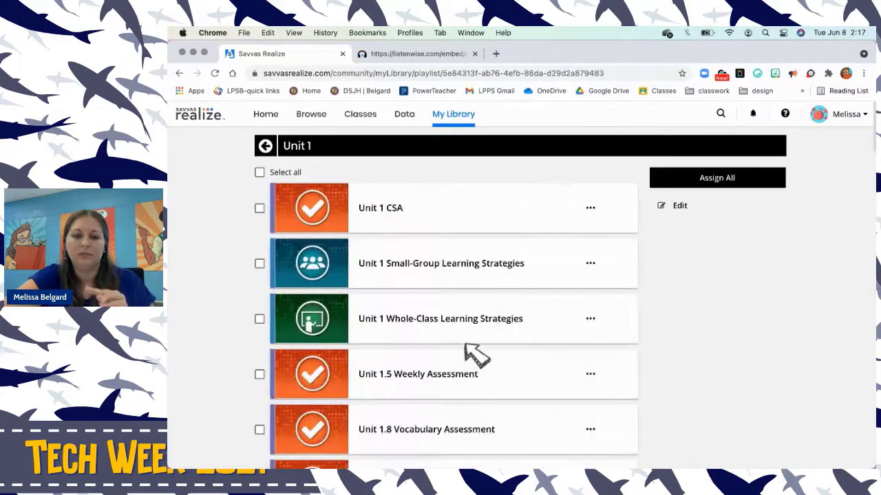
# - Launch the John Lewis current event activity in a new window, confirming the move to Listenwise
pyautogui.scroll(-10, 468, 346)
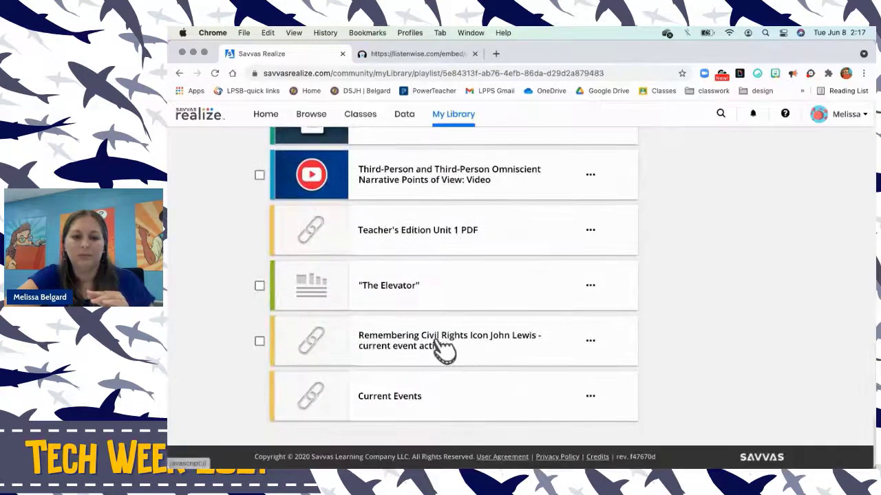
pyautogui.click(434, 340)
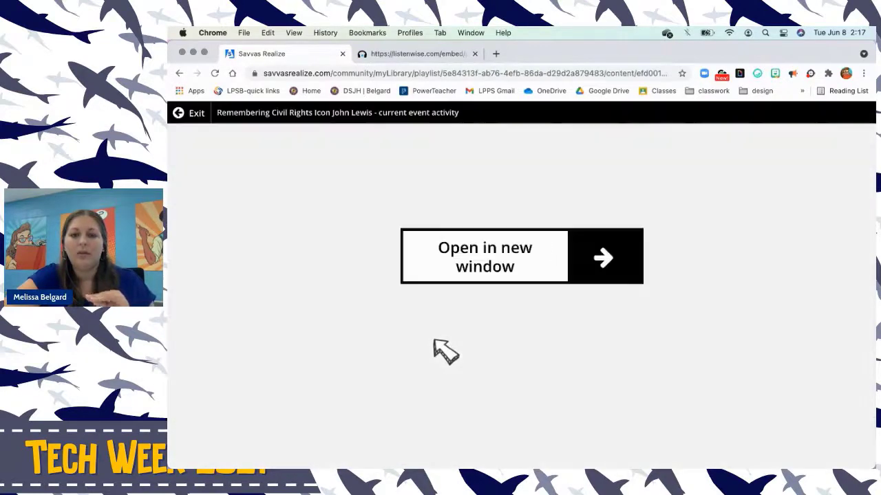
pyautogui.click(615, 249)
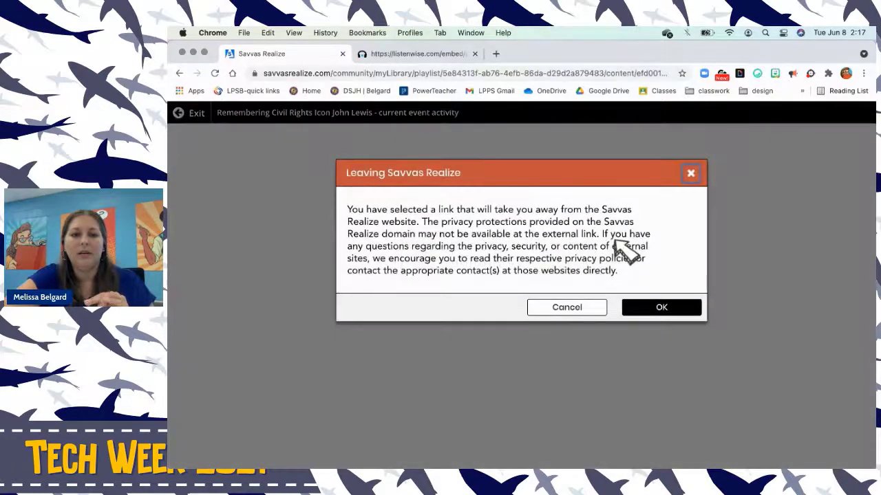
pyautogui.click(654, 308)
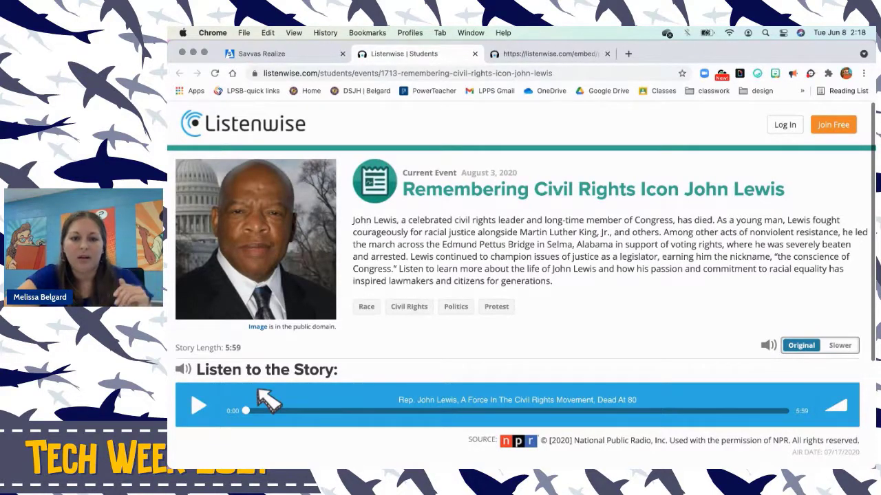
# - Scroll through the 'Remembering Civil Rights Icon John Lewis' page with its 5:59 NPR story
pyautogui.scroll(-5, 267, 399)
pyautogui.scroll(4, 267, 399)
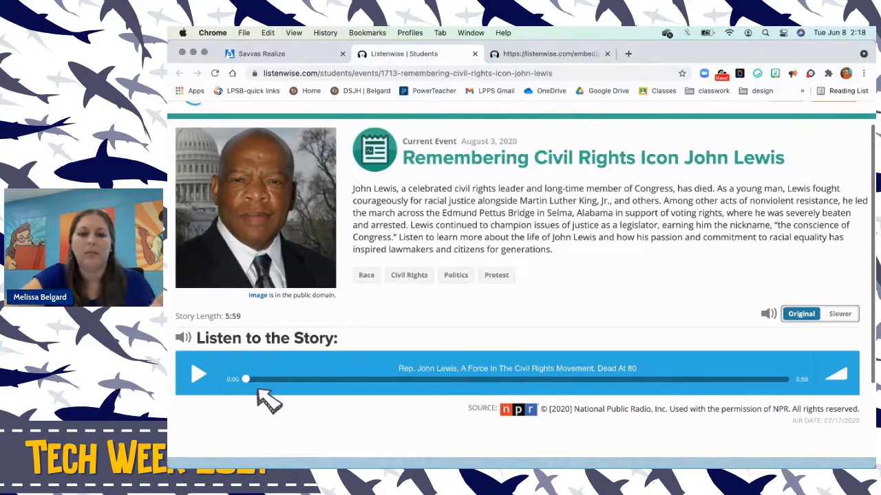
pyautogui.scroll(1, 375, 251)
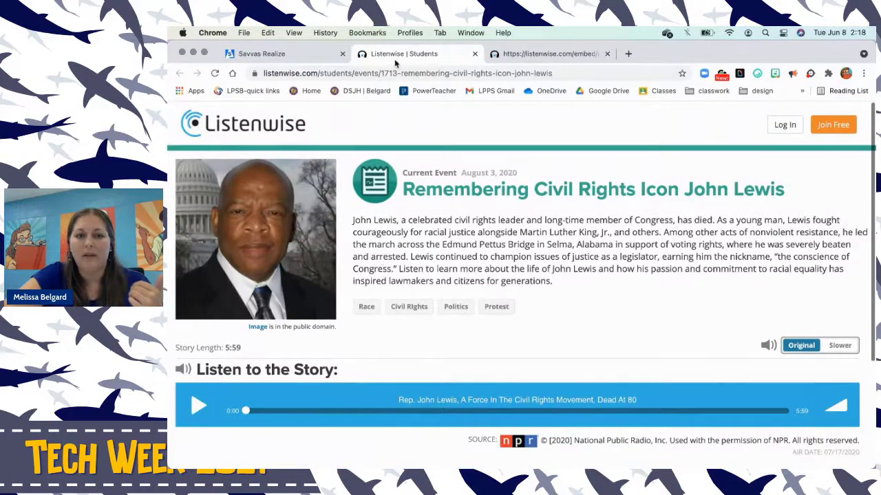
# - Exit the John Lewis activity in Realize and go back from the Unit 1 playlist to My Library
pyautogui.click(318, 61)
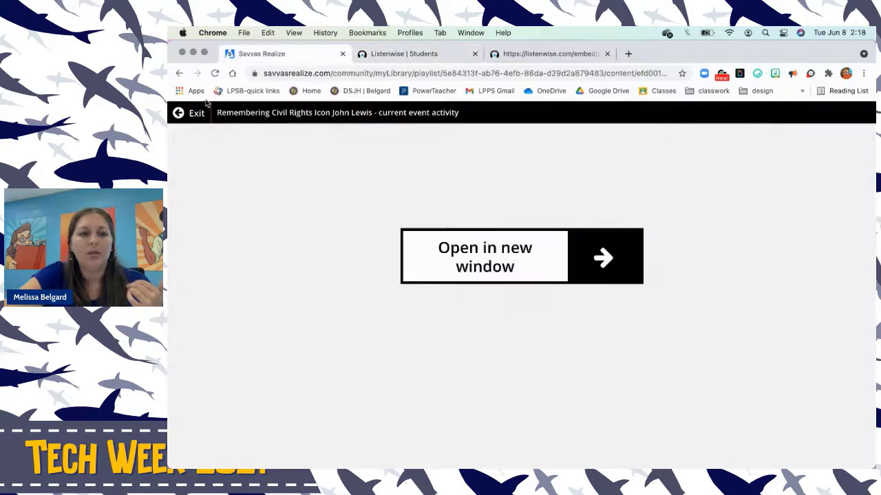
pyautogui.click(195, 113)
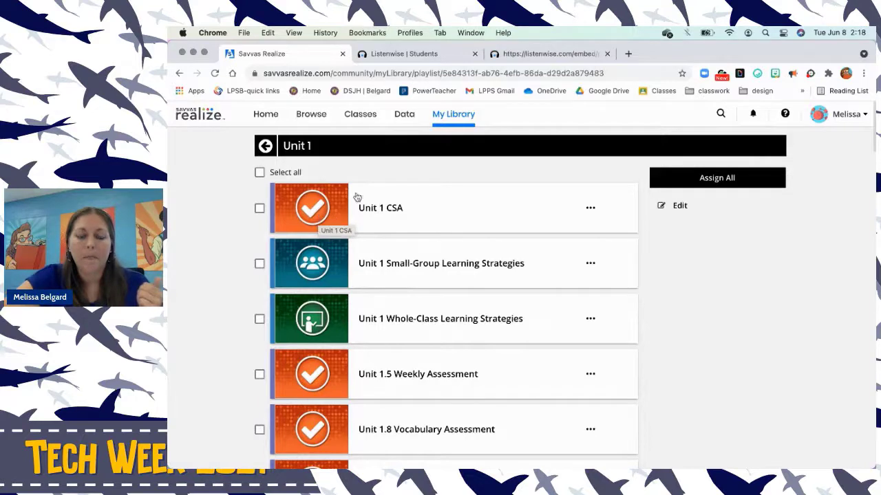
pyautogui.click(452, 121)
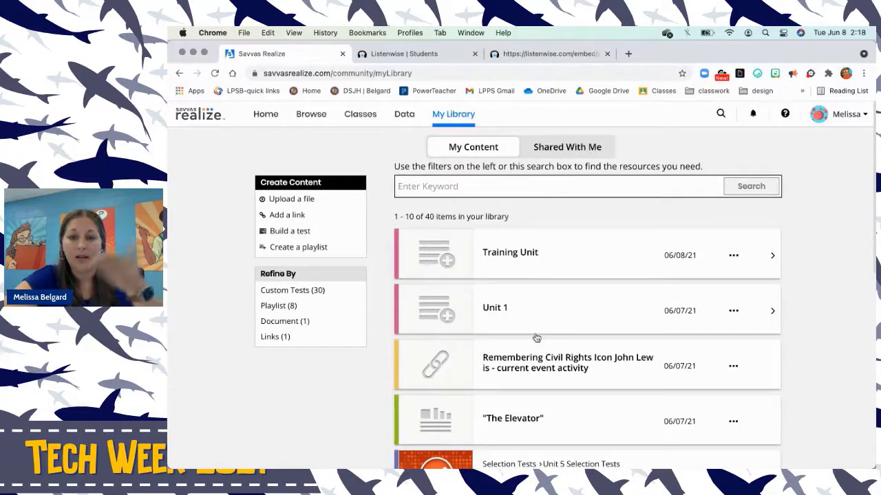
# - Browse the Shared With Me tests, like LPPS Grade 7 Mid-Year, then return to My Content
pyautogui.click(570, 153)
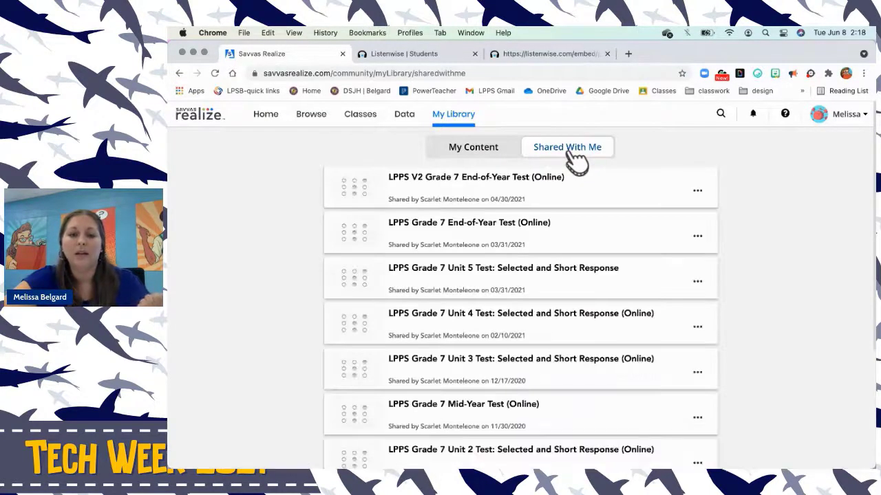
pyautogui.scroll(-5, 559, 374)
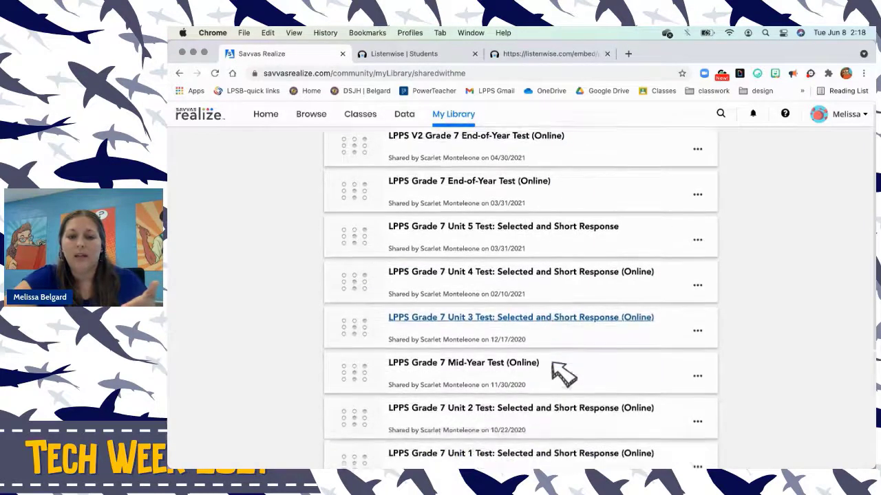
pyautogui.scroll(5, 560, 374)
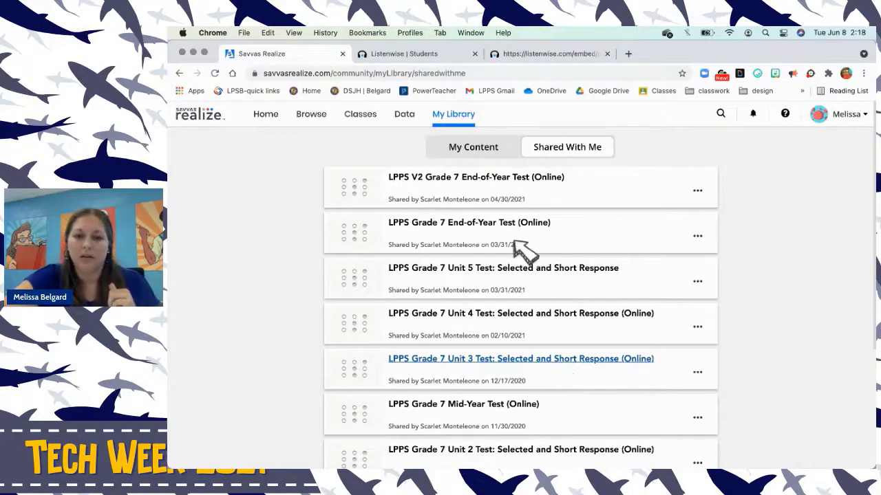
pyautogui.click(503, 150)
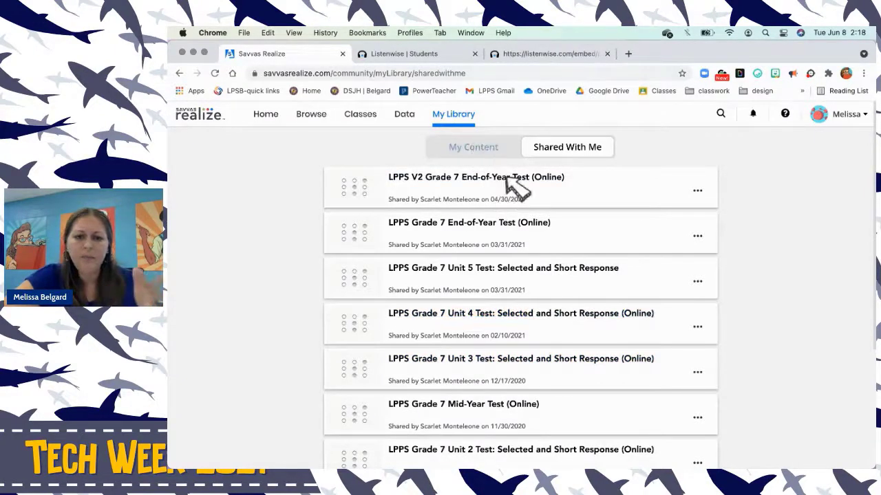
pyautogui.click(491, 148)
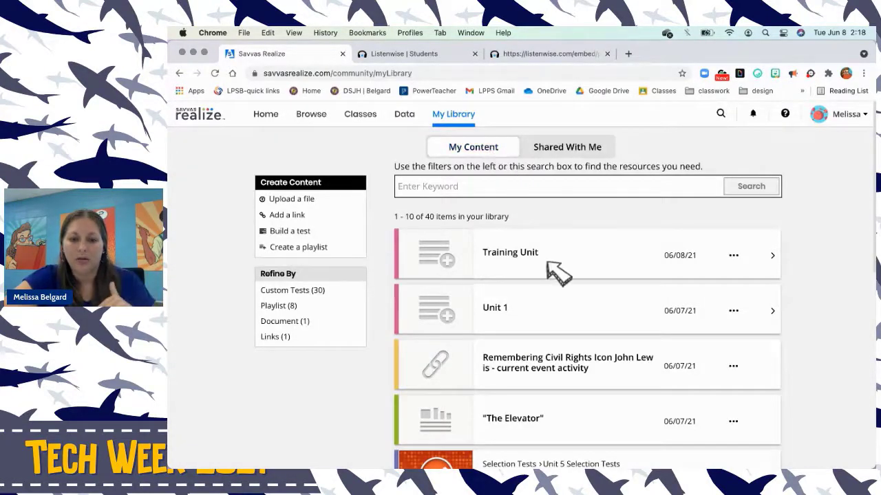
pyautogui.scroll(-3, 556, 276)
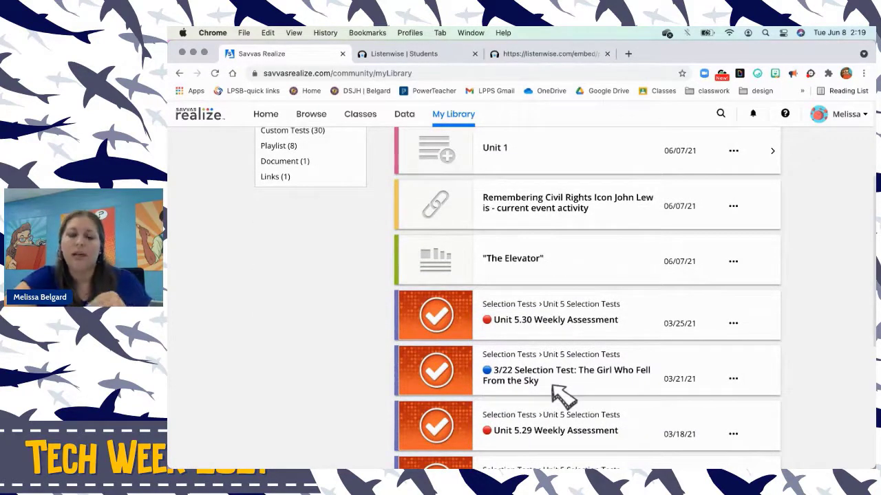
pyautogui.scroll(-1, 561, 396)
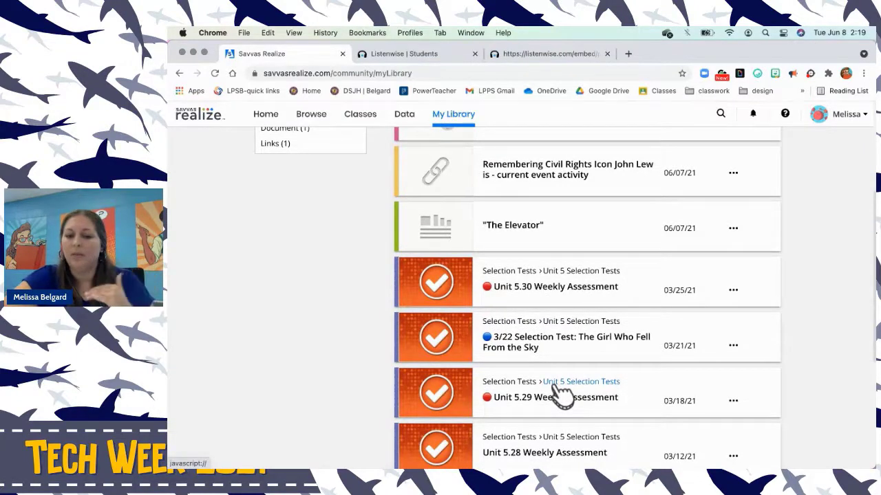
pyautogui.scroll(-2, 561, 395)
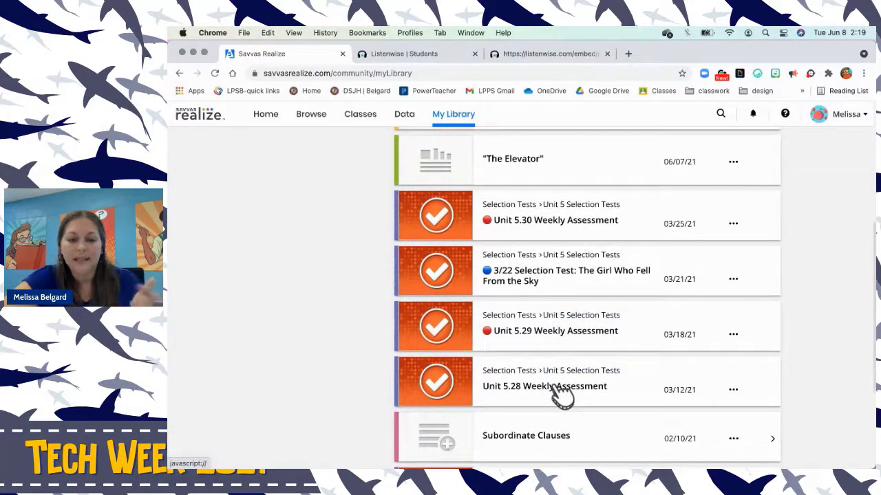
pyautogui.scroll(-2, 561, 396)
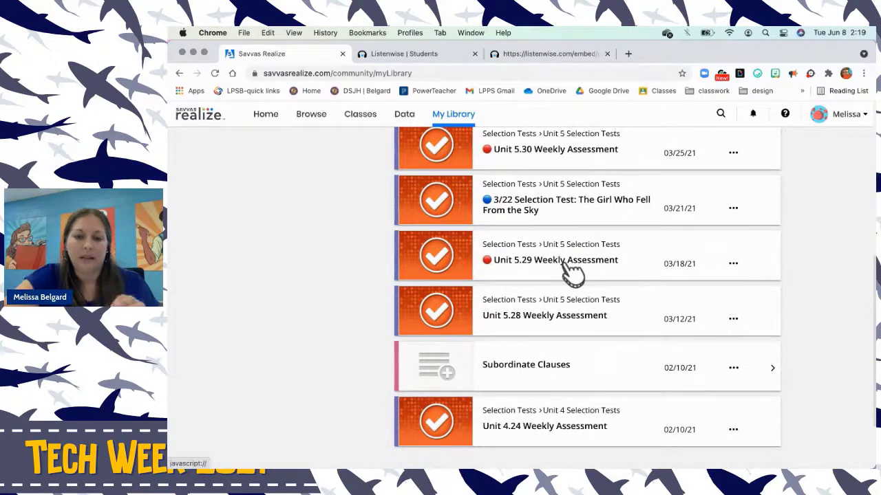
pyautogui.click(567, 266)
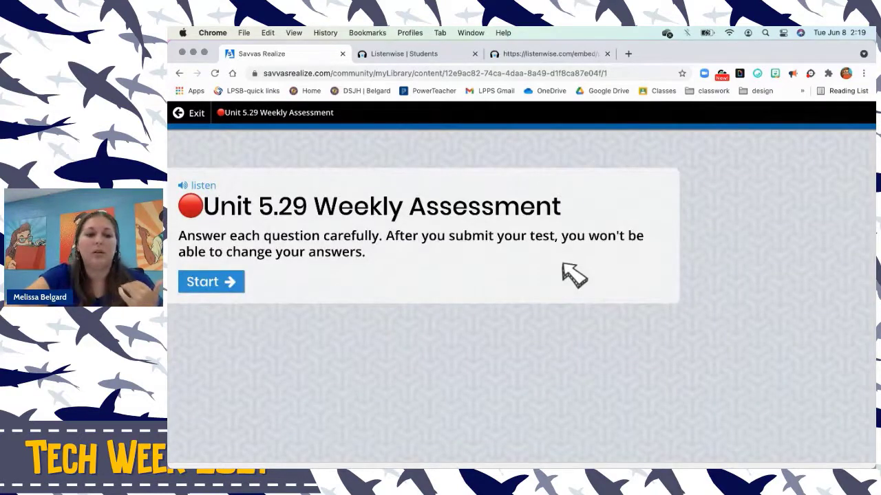
pyautogui.click(239, 282)
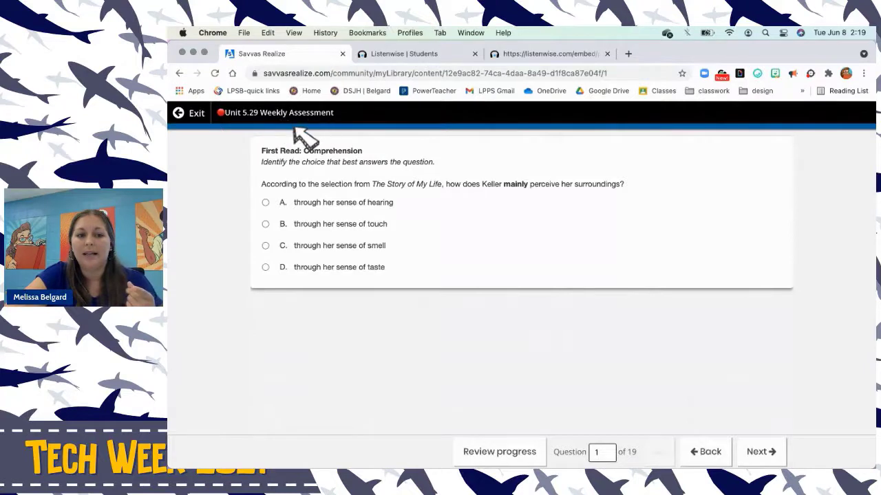
pyautogui.click(195, 117)
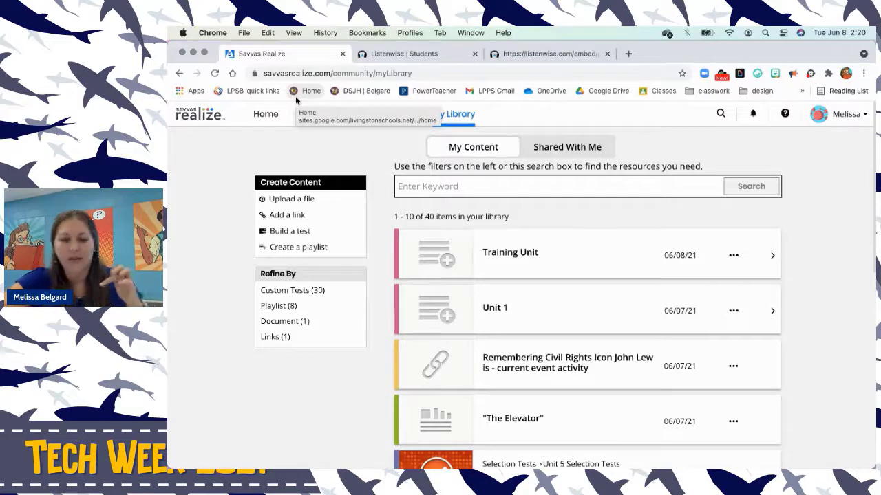
# - Go to the Realize home dashboard, then show all open desktops
pyautogui.click(270, 117)
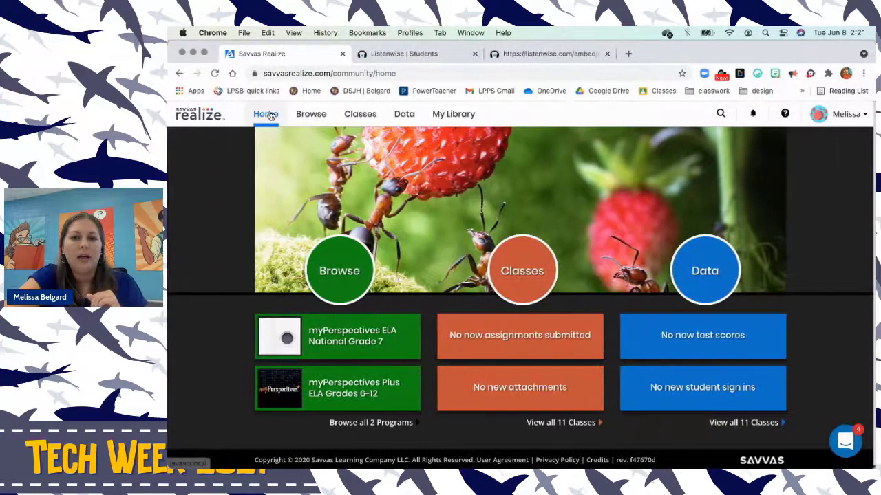
pyautogui.hotkey('ctrl', 'Up')
# - Show the Clarity slide without live captions, then open myPerspectives ELA National Grade 7 in Realize
pyautogui.click(453, 61)
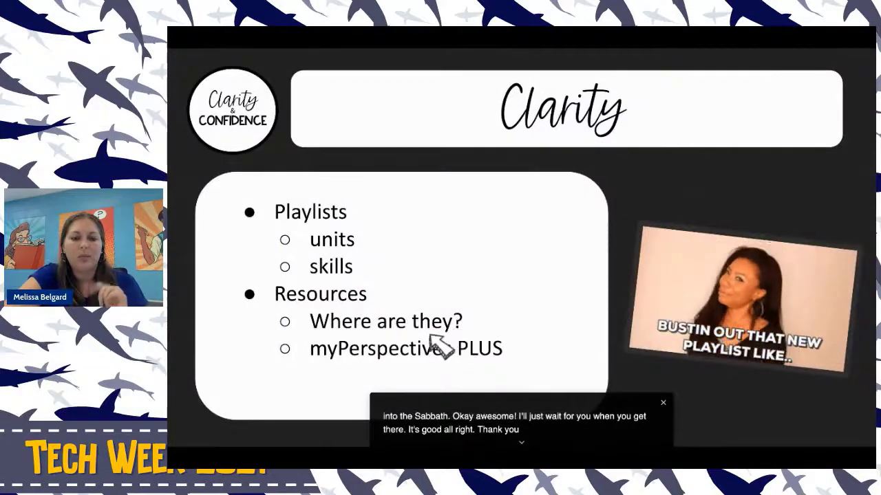
pyautogui.click(663, 404)
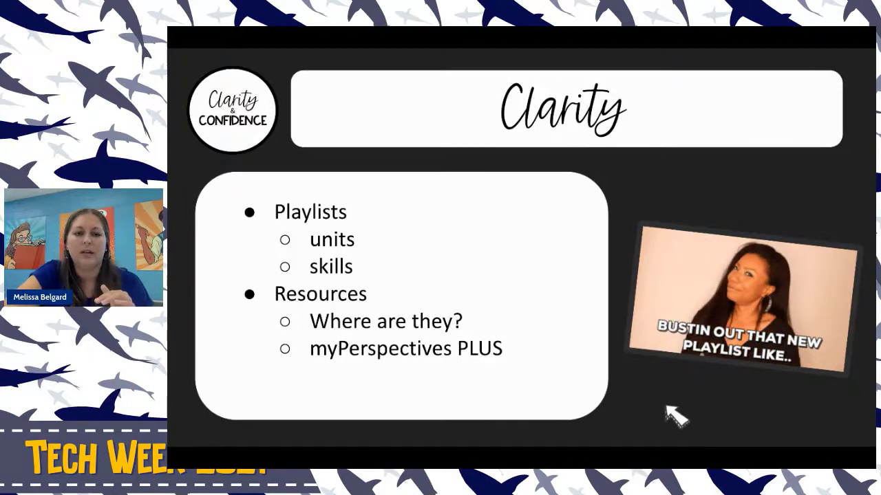
pyautogui.press('super+Tab')
pyautogui.click(366, 339)
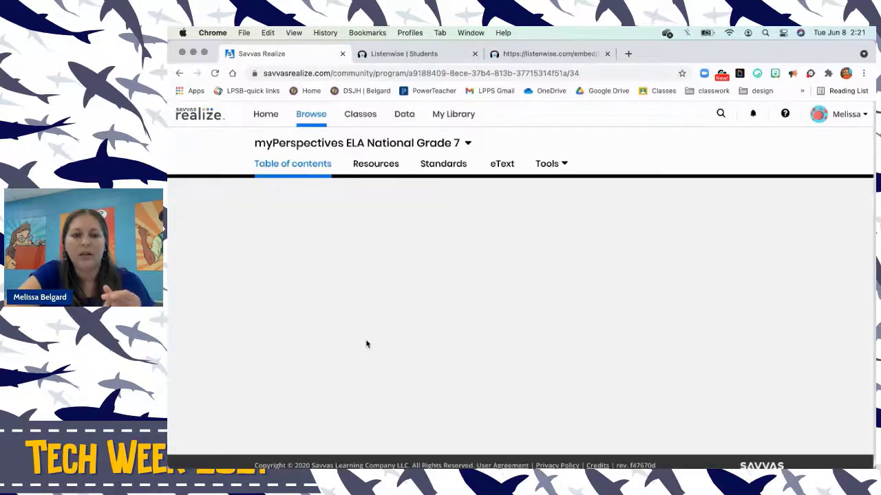
# - Search the Grade 7 Resources for 'conflict' and review the five Conflict and Resolution documents
pyautogui.click(374, 173)
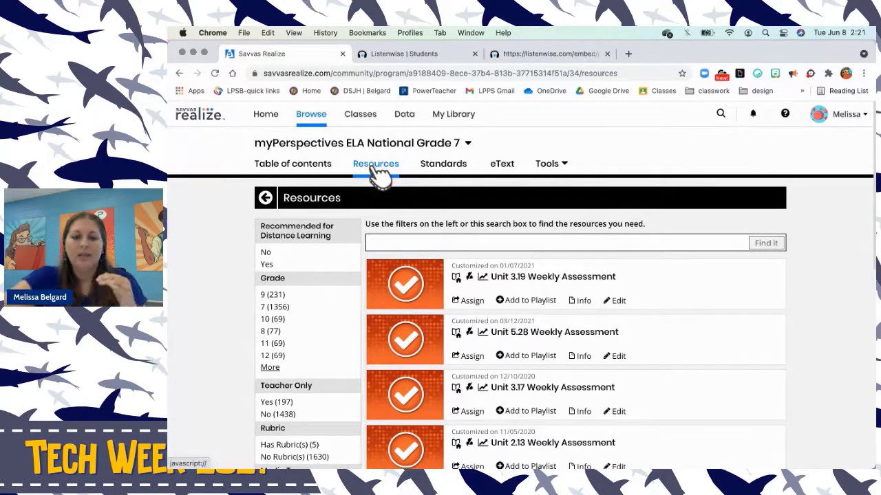
pyautogui.click(406, 246)
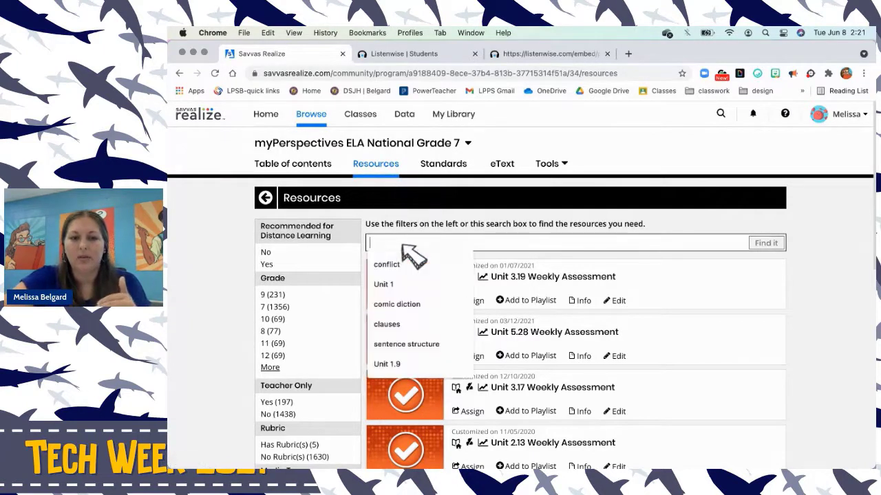
pyautogui.click(405, 264)
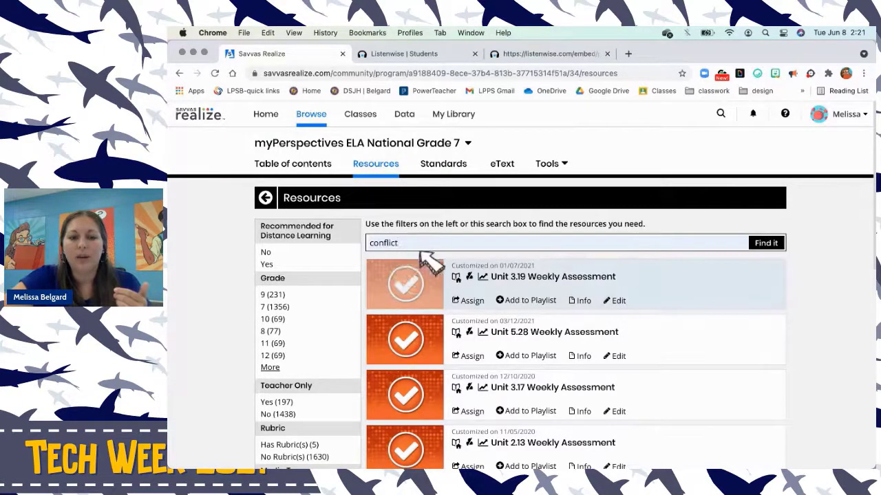
pyautogui.click(762, 245)
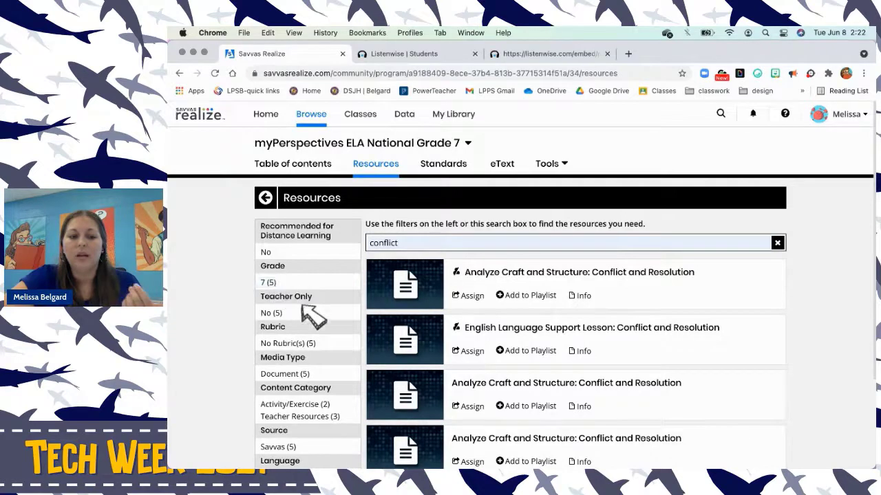
pyautogui.scroll(-3, 323, 352)
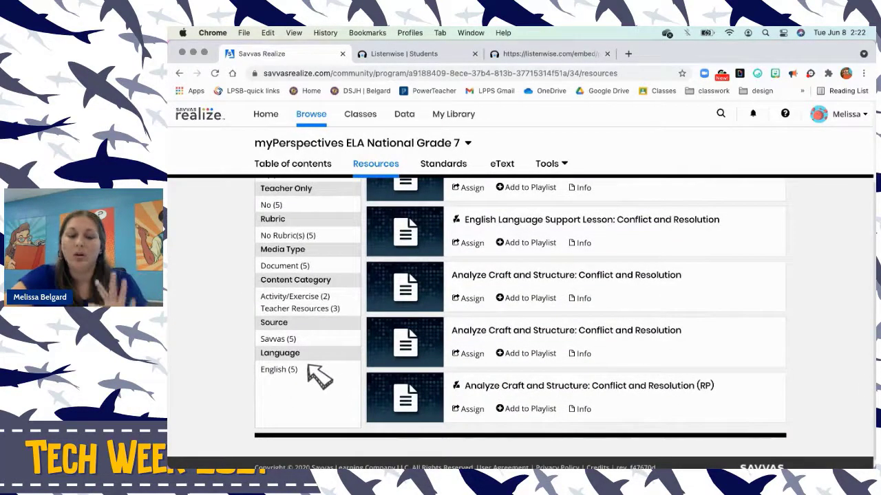
pyautogui.scroll(3, 316, 373)
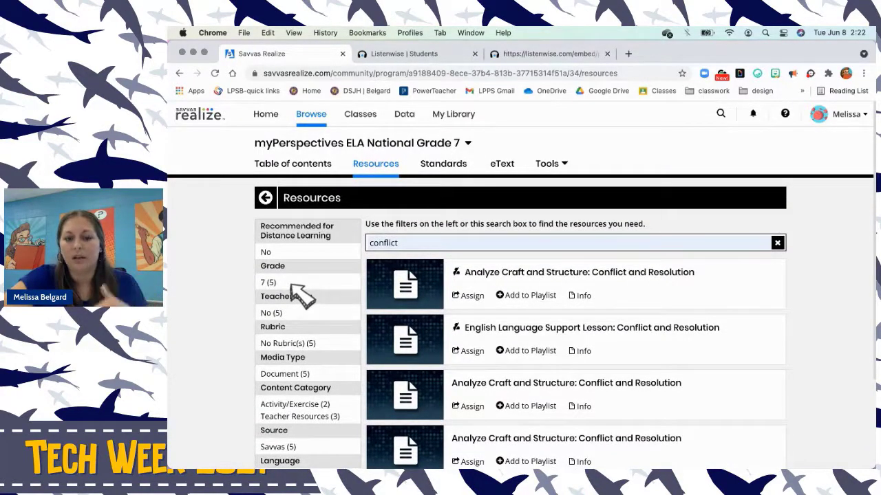
pyautogui.scroll(-1, 674, 359)
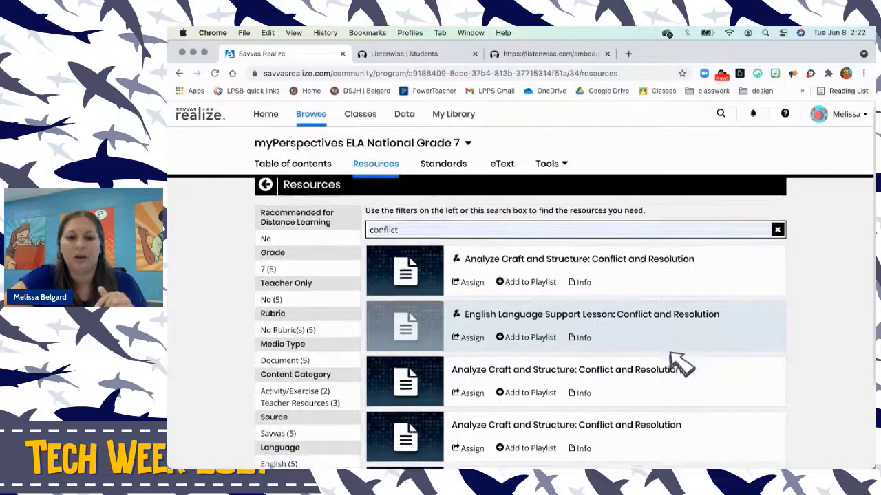
pyautogui.scroll(-3, 674, 360)
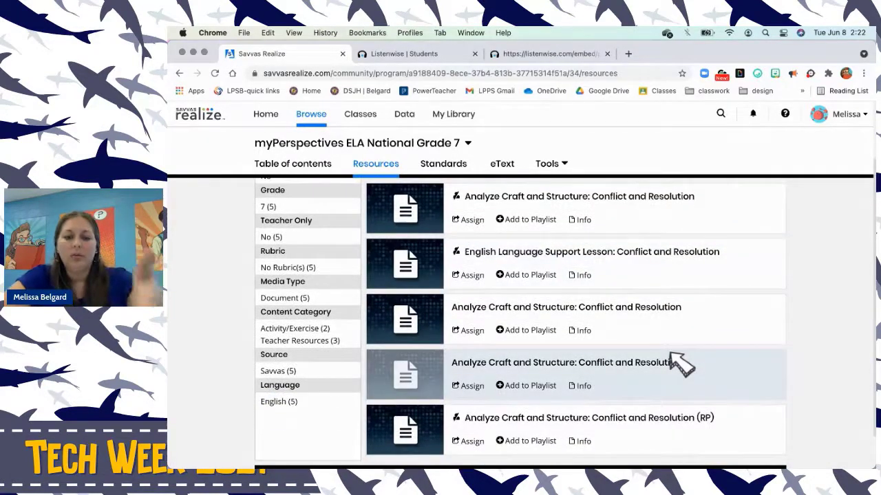
pyautogui.scroll(4, 678, 362)
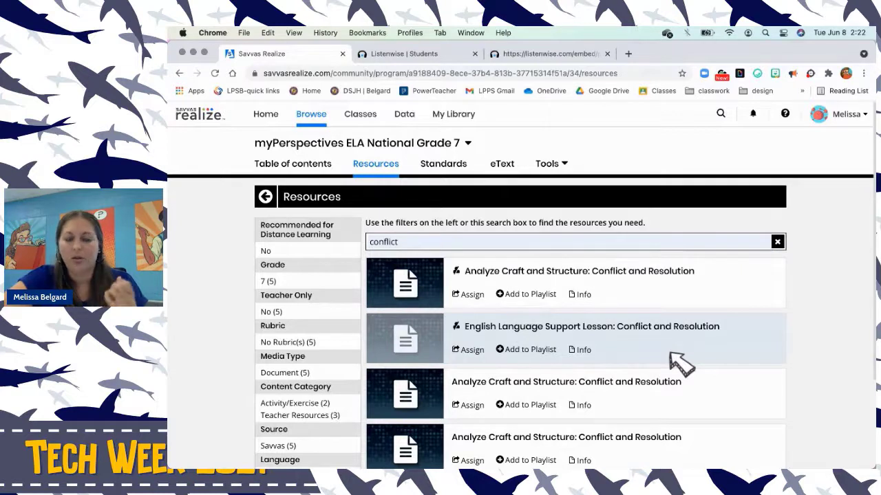
pyautogui.click(650, 282)
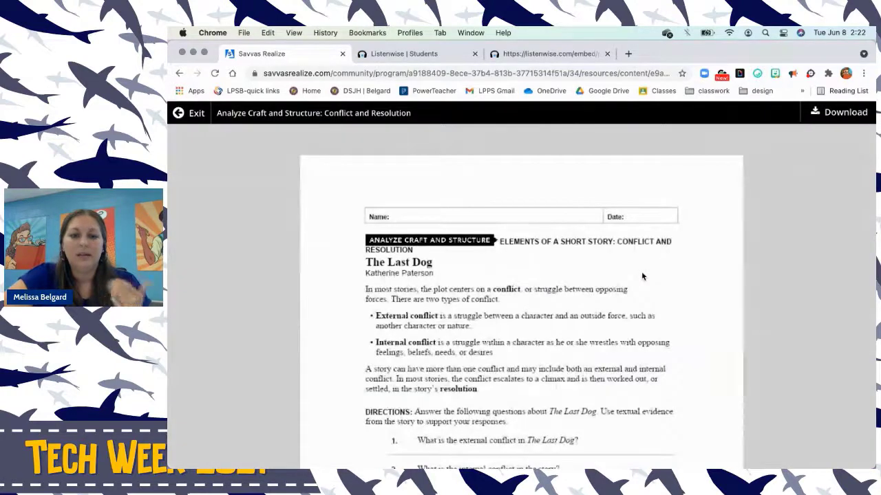
pyautogui.scroll(-1, 642, 276)
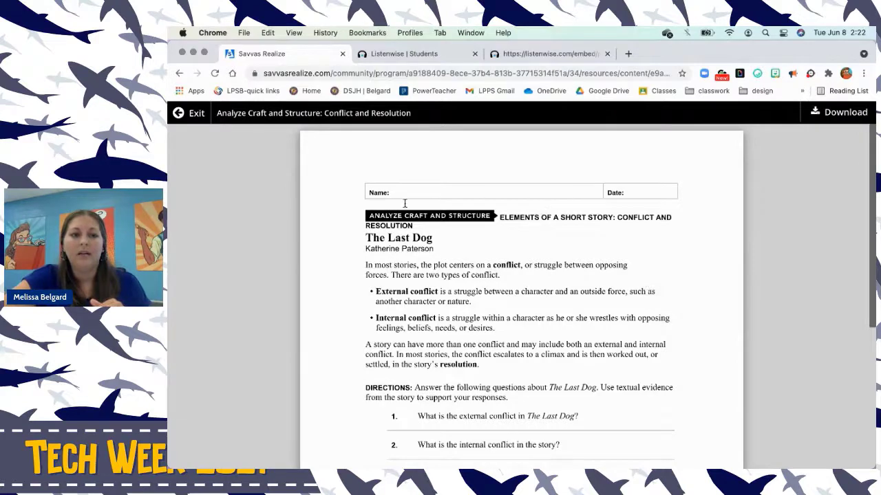
pyautogui.press('super+bracketleft')
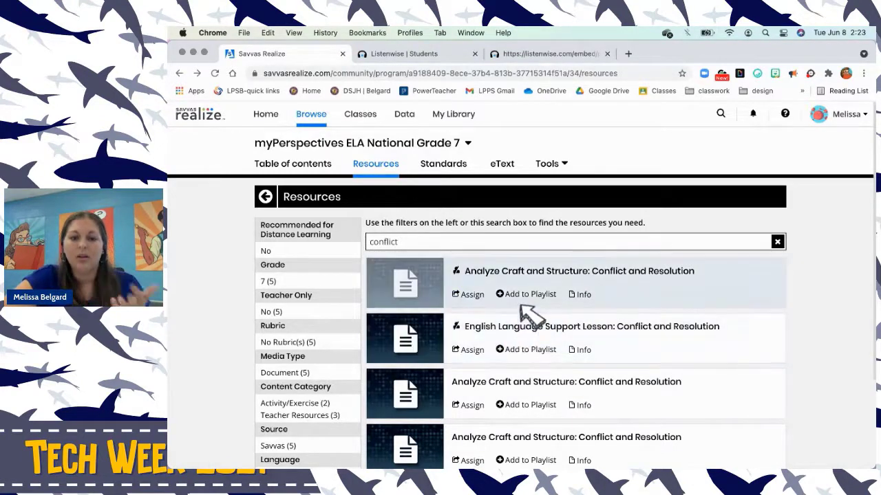
pyautogui.scroll(-2, 523, 308)
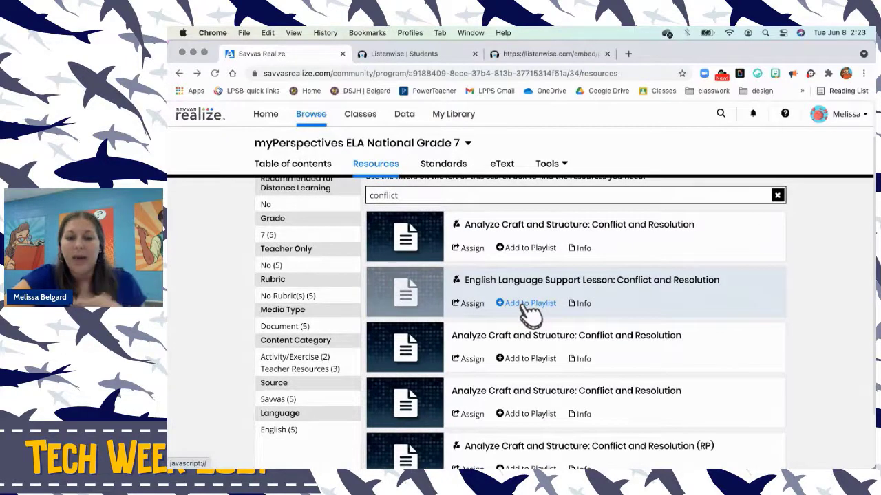
pyautogui.scroll(-3, 526, 311)
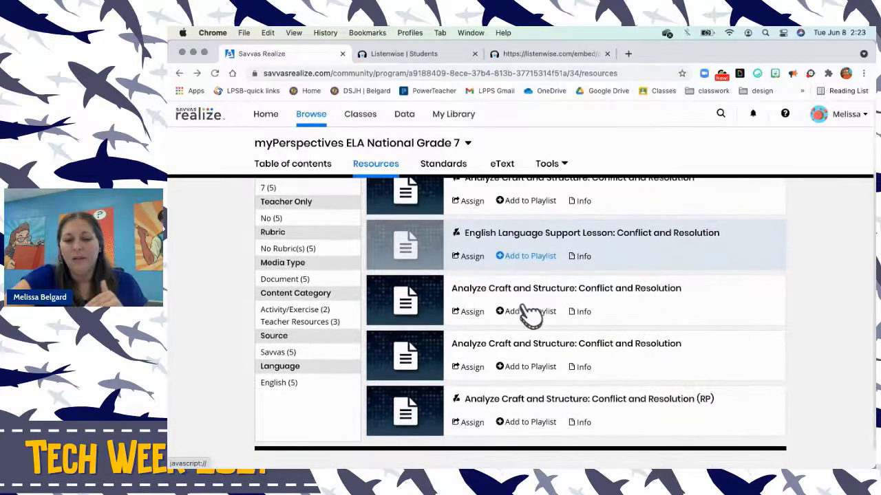
pyautogui.scroll(3, 531, 330)
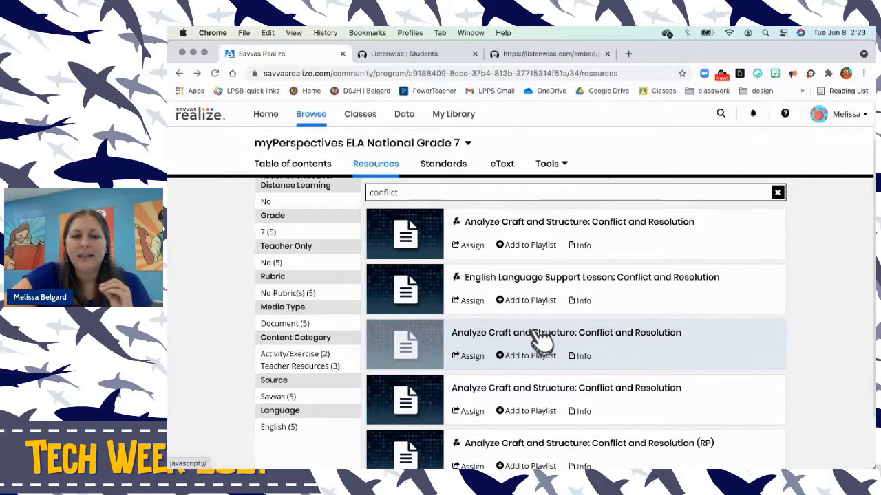
pyautogui.scroll(1, 540, 340)
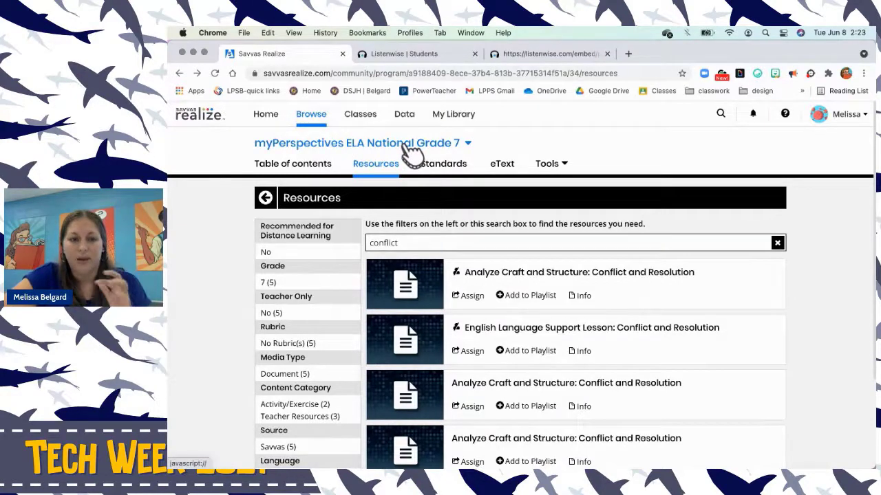
# - Open myPerspectives Plus ELA Grades 6-12 and scroll its contents: Digital Library, Trade Book Lesson Plans, Anchor Charts
pyautogui.click(265, 198)
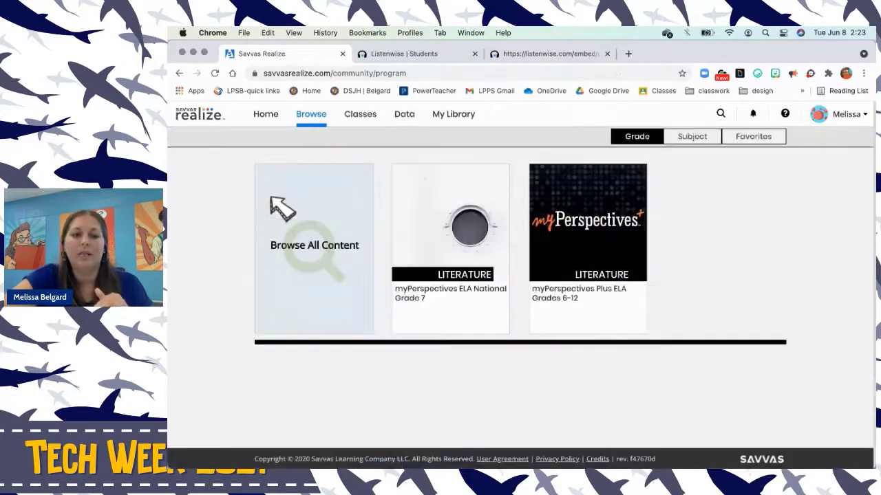
pyautogui.click(612, 265)
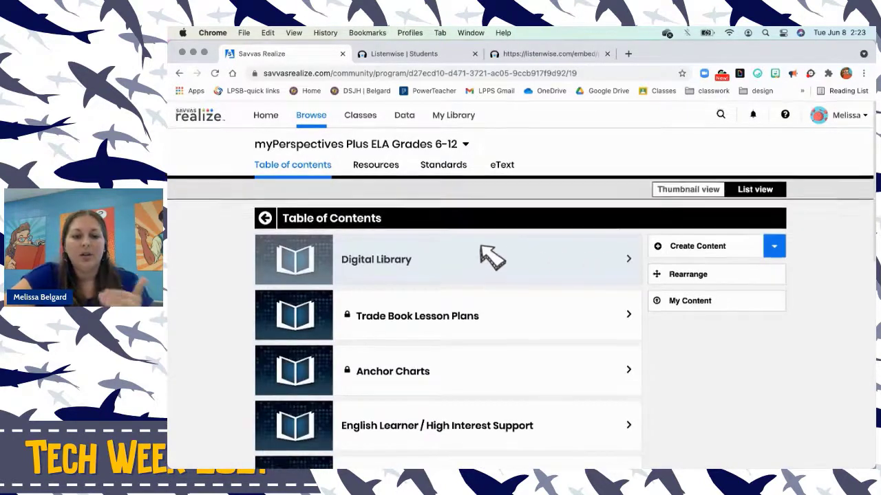
pyautogui.scroll(-1, 490, 258)
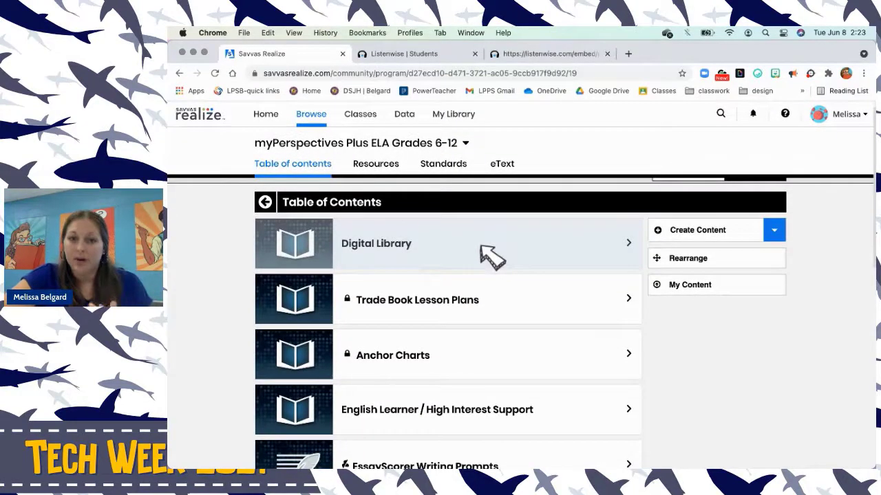
pyautogui.scroll(-5, 490, 258)
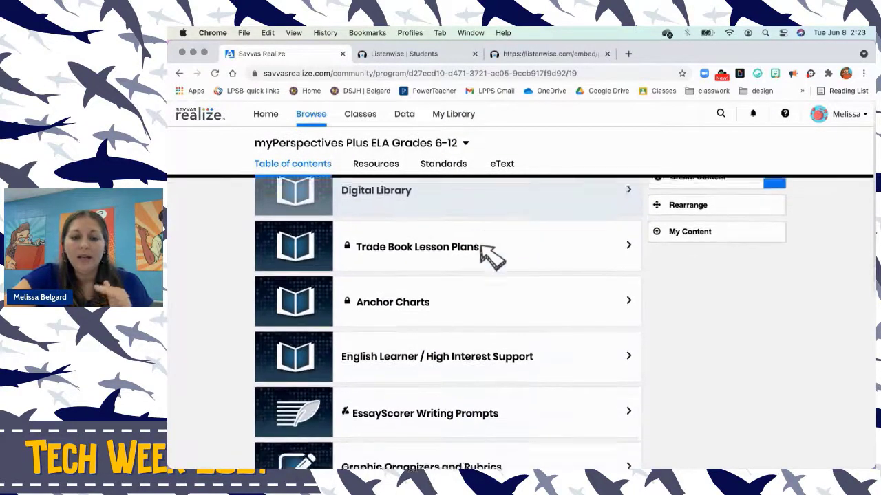
pyautogui.scroll(-13, 490, 258)
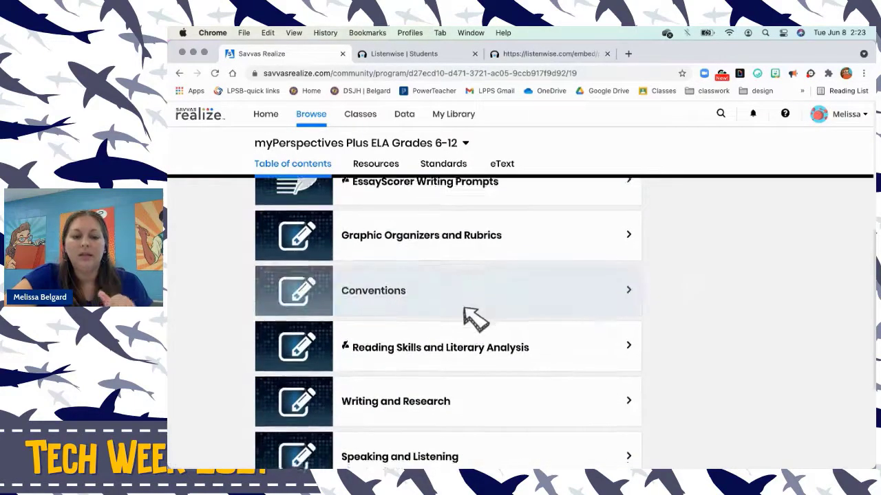
pyautogui.scroll(-10, 468, 313)
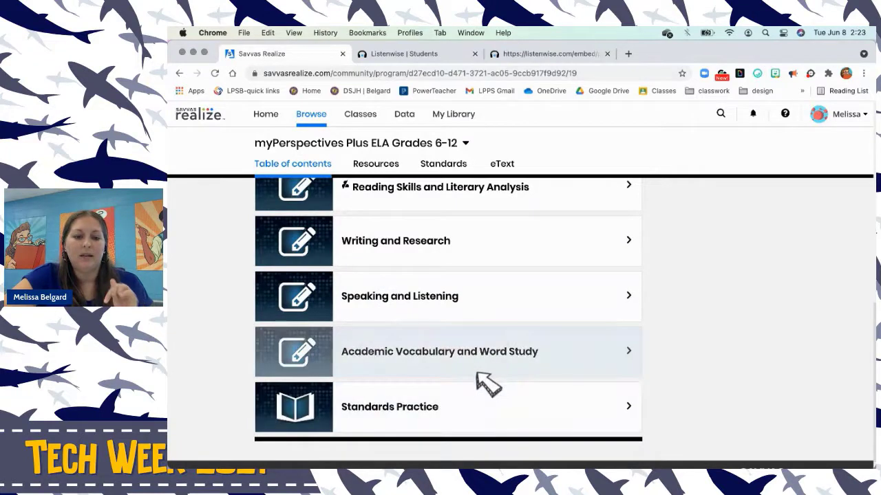
pyautogui.scroll(8, 485, 382)
pyautogui.scroll(14, 485, 381)
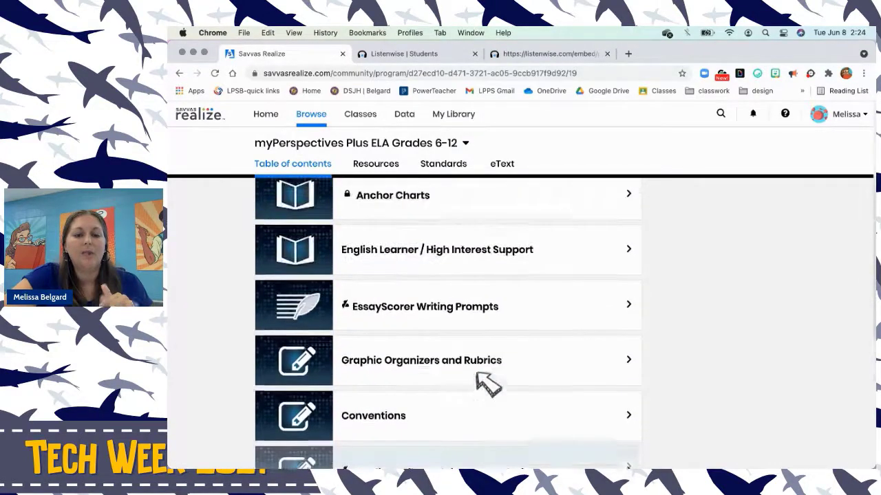
pyautogui.scroll(5, 485, 382)
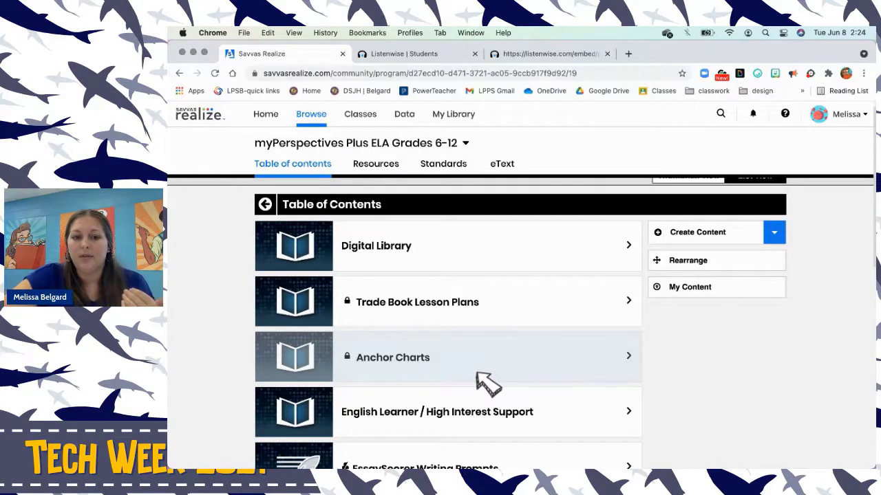
# - Look through the Digital Library (A-C) titles, then back out to the myPerspectives Plus table of contents
pyautogui.click(467, 263)
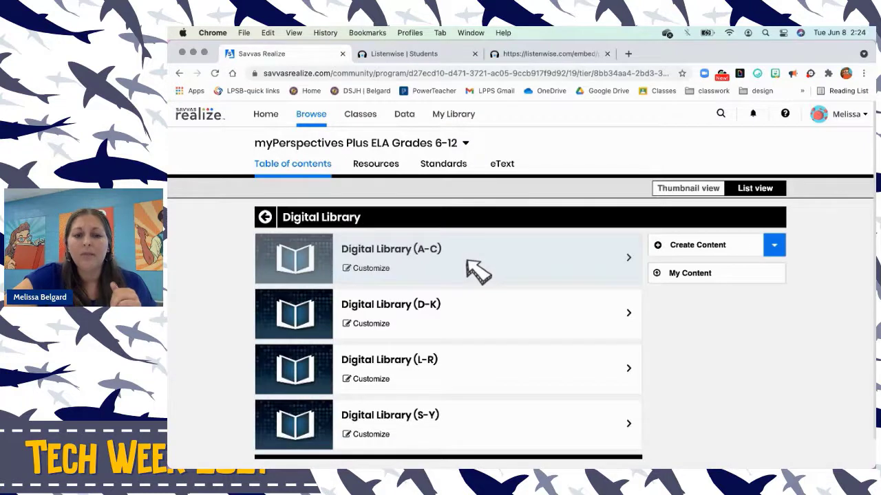
pyautogui.click(467, 262)
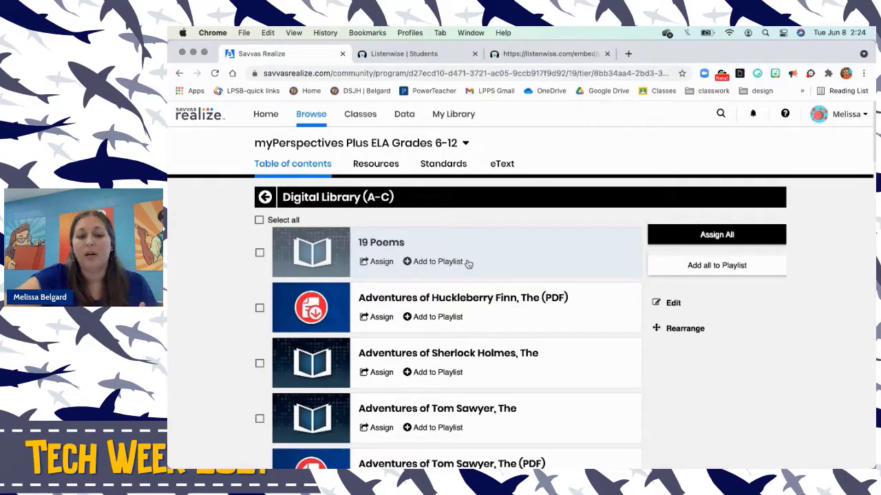
pyautogui.scroll(-3, 503, 358)
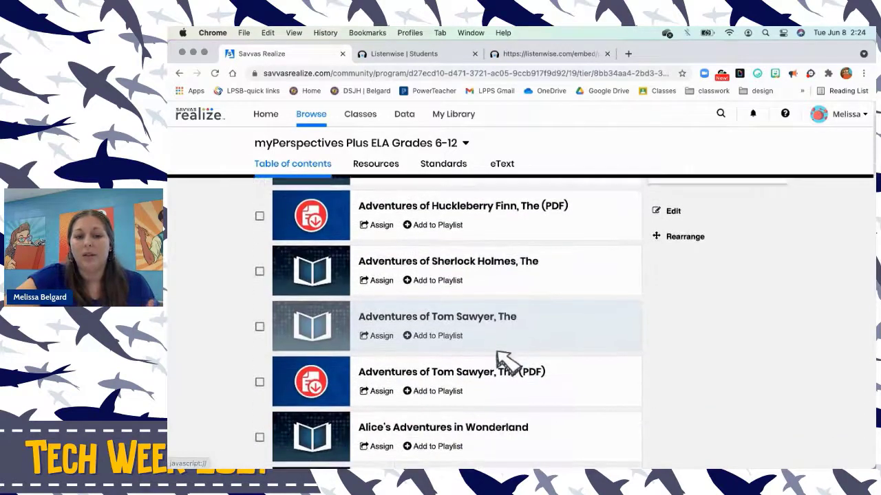
pyautogui.scroll(-6, 518, 285)
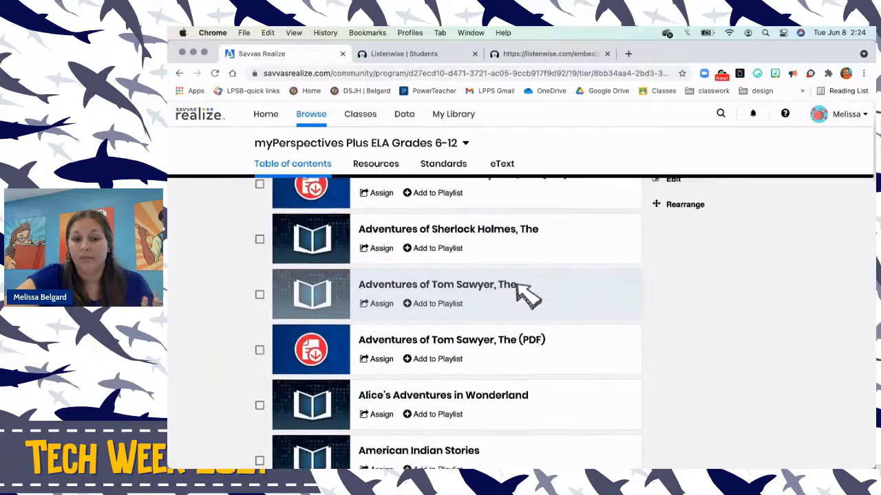
pyautogui.scroll(8, 518, 285)
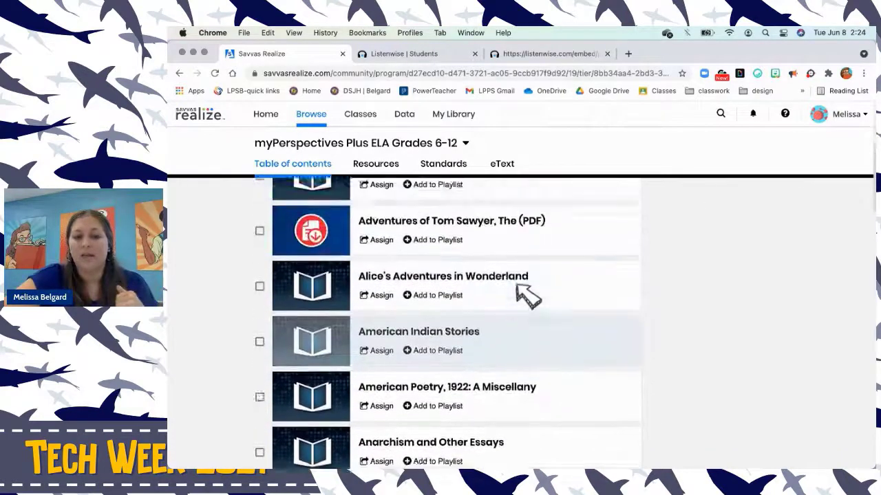
pyautogui.click(265, 197)
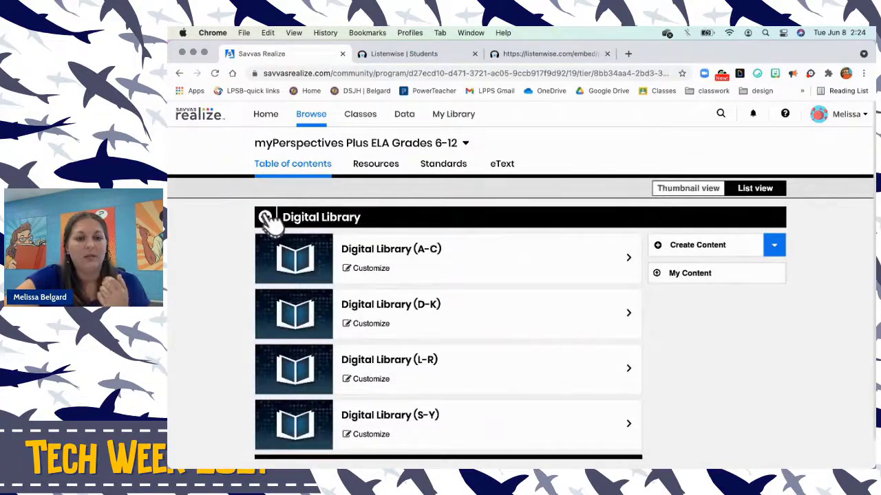
pyautogui.click(265, 218)
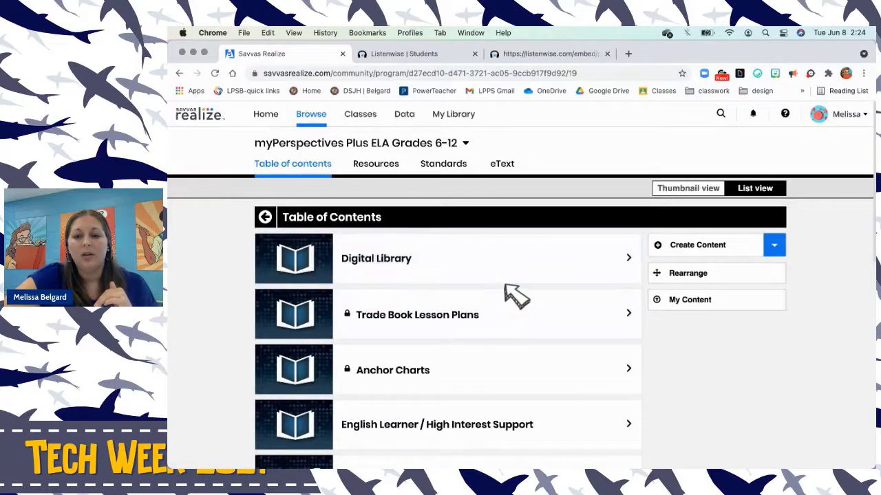
# - Search the program Resources for 'conflict' and filter the results to Grade 7
pyautogui.click(376, 170)
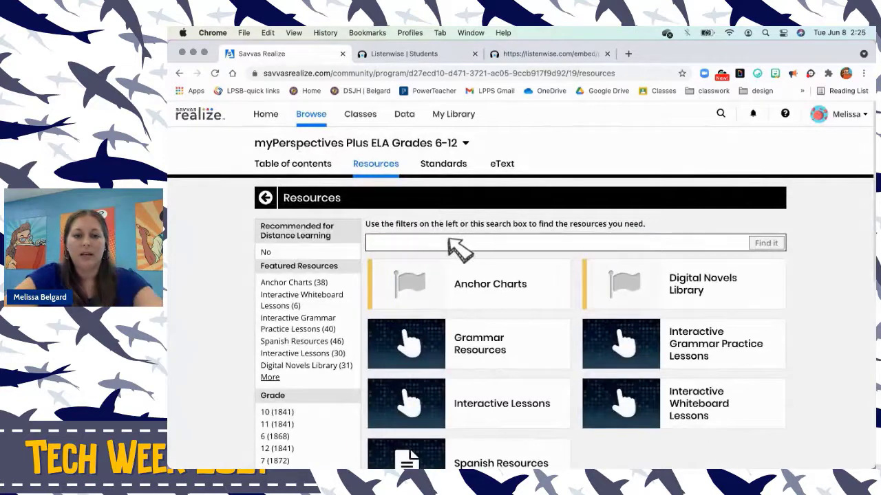
pyautogui.click(449, 242)
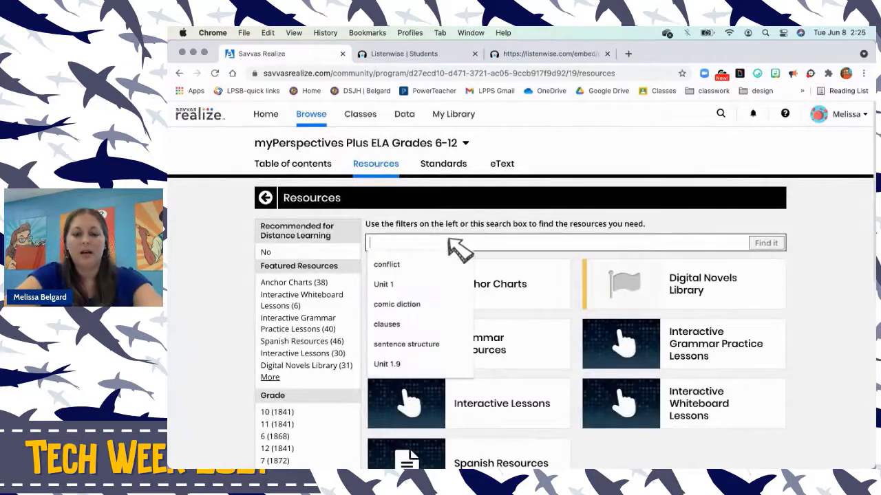
pyautogui.write('conflict')
pyautogui.press('Return')
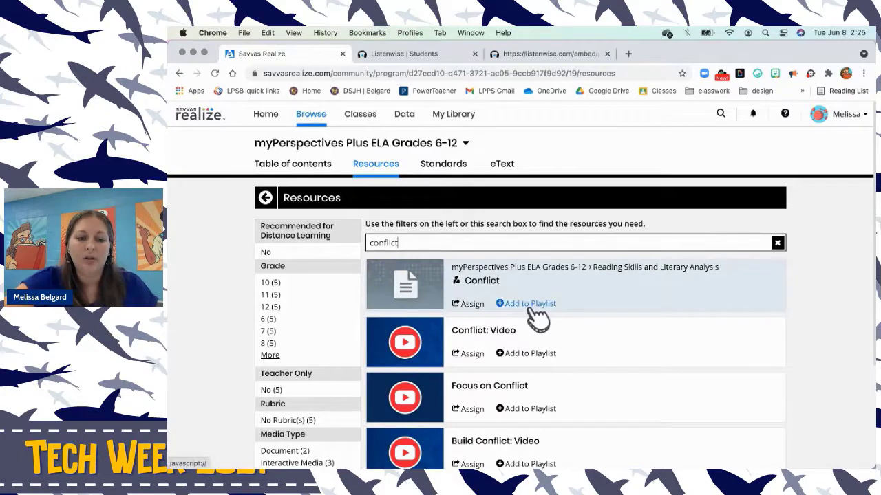
pyautogui.click(267, 331)
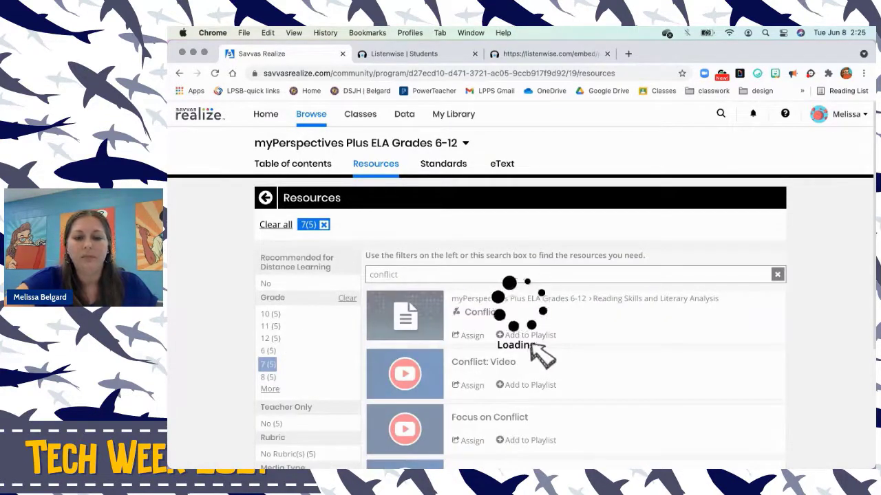
pyautogui.scroll(-5, 625, 352)
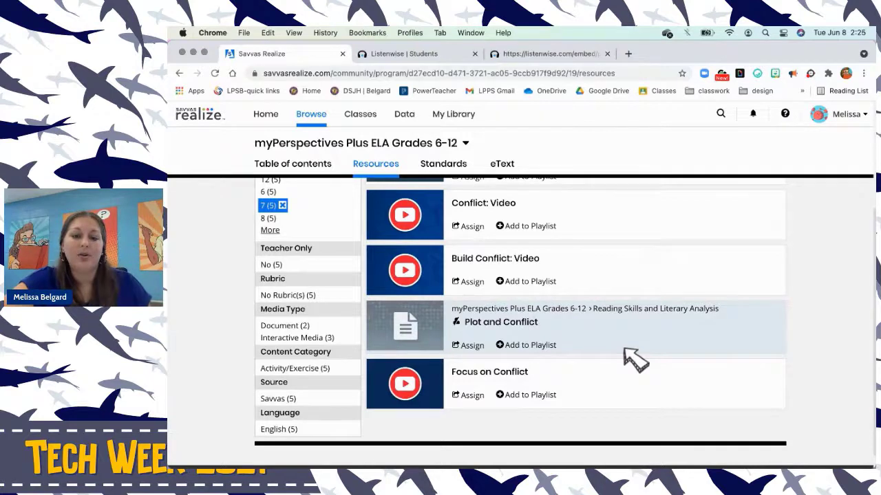
pyautogui.scroll(3, 636, 358)
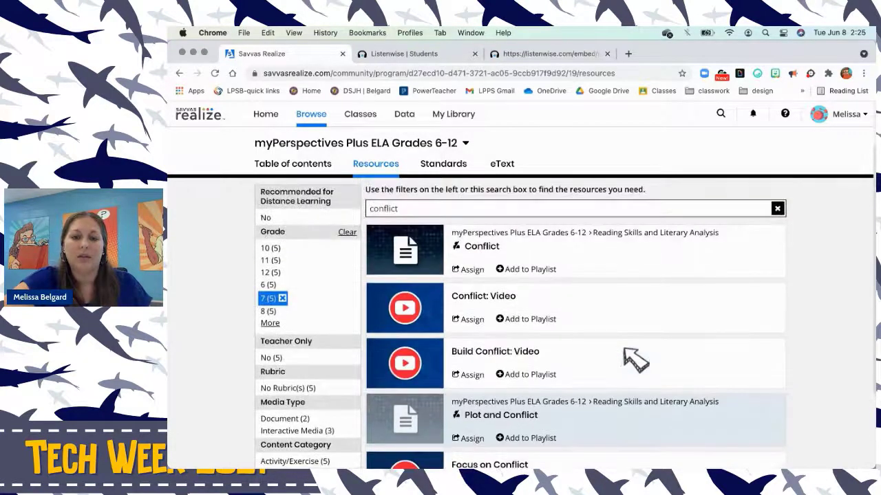
# - Add the Conflict worksheet to the Training Unit playlist, then open it from that playlist
pyautogui.click(521, 272)
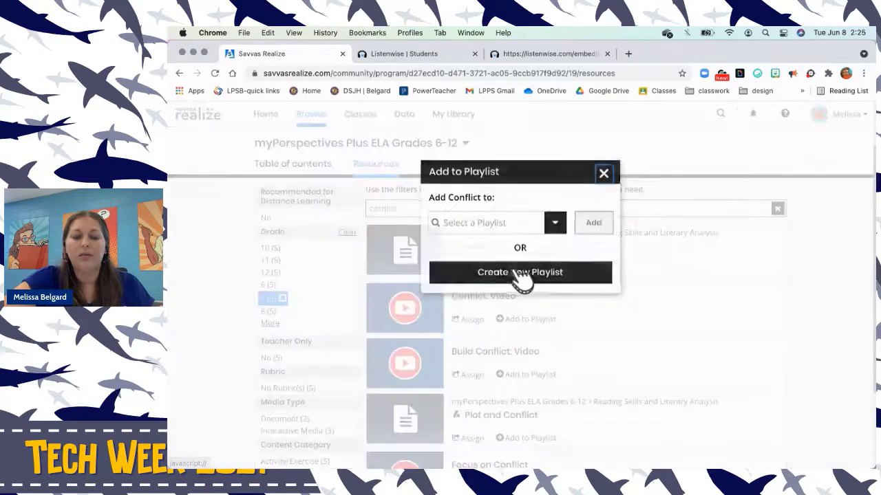
pyautogui.click(555, 222)
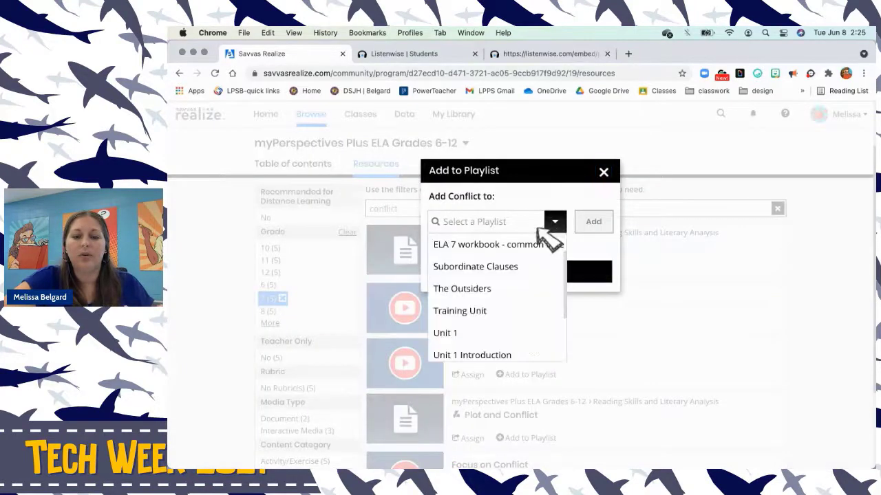
pyautogui.click(462, 311)
pyautogui.click(595, 226)
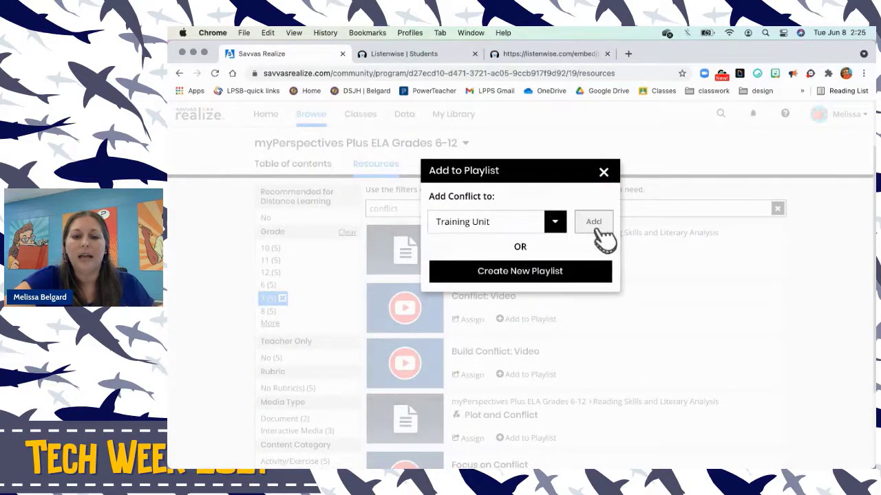
pyautogui.click(650, 241)
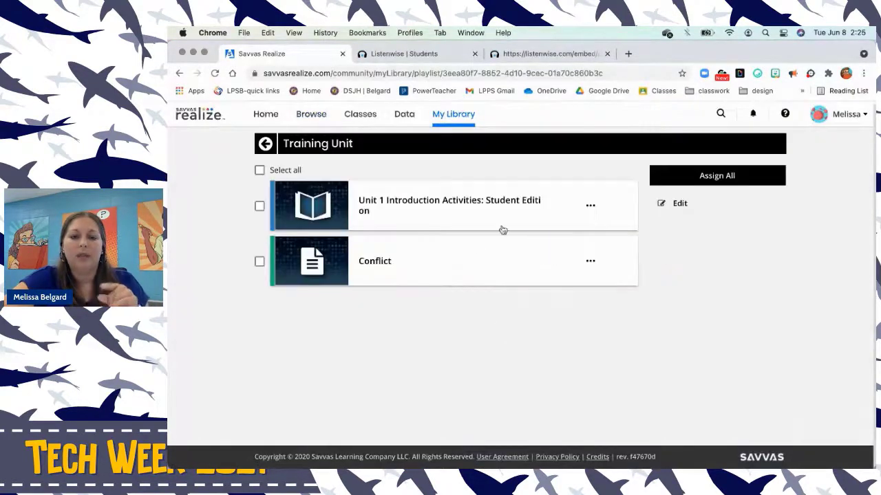
pyautogui.click(460, 252)
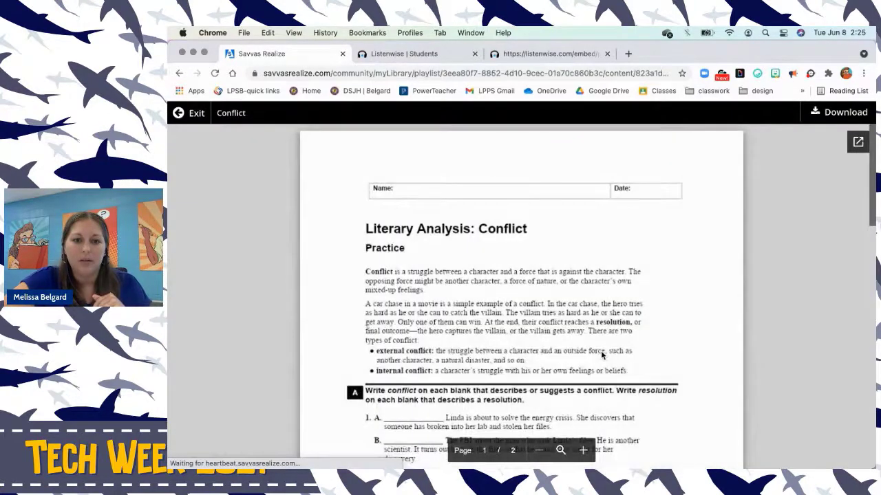
pyautogui.scroll(-1, 601, 355)
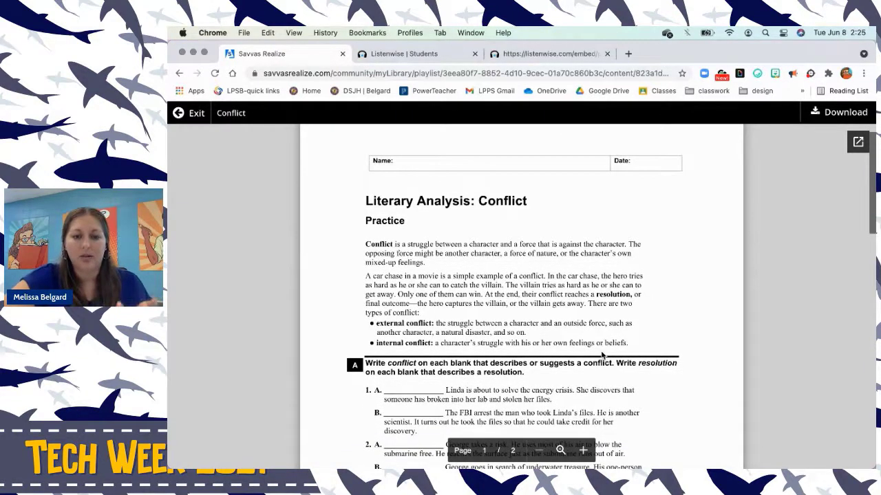
pyautogui.scroll(-2, 602, 354)
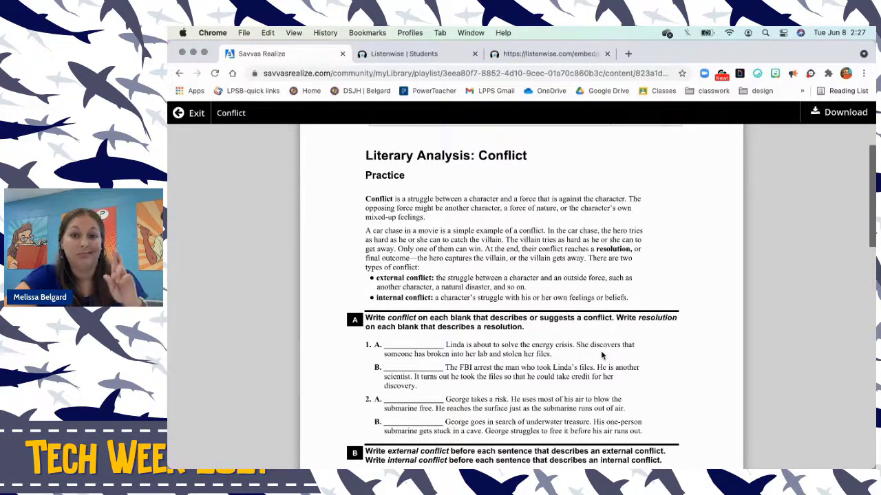
# - Exit the Conflict worksheet and reopen the myPerspectives Plus ELA Grades 6-12 program from Browse
pyautogui.click(192, 113)
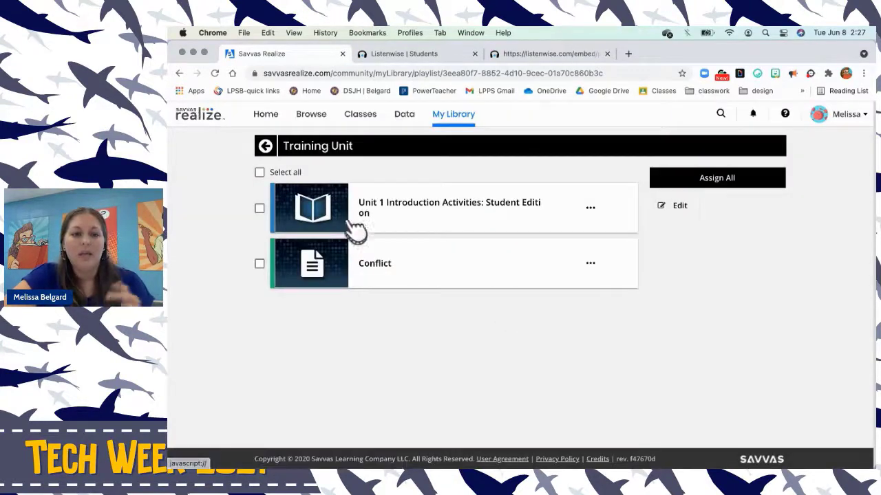
pyautogui.click(265, 147)
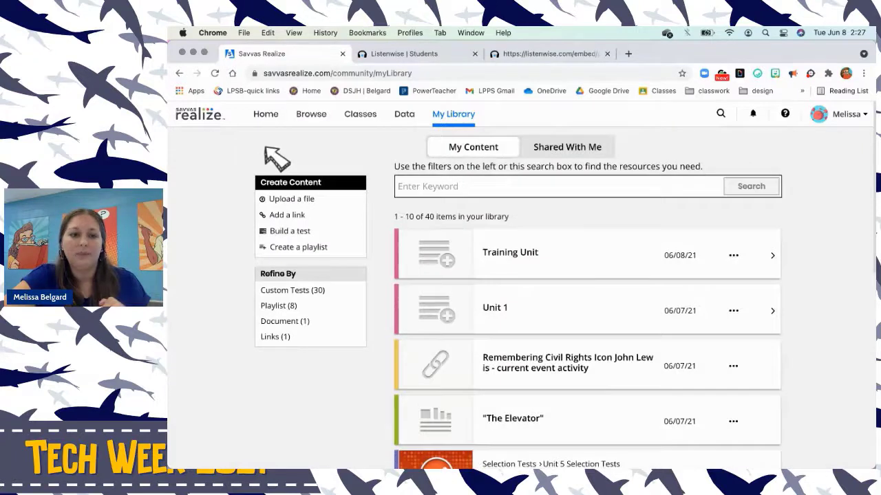
pyautogui.click(307, 118)
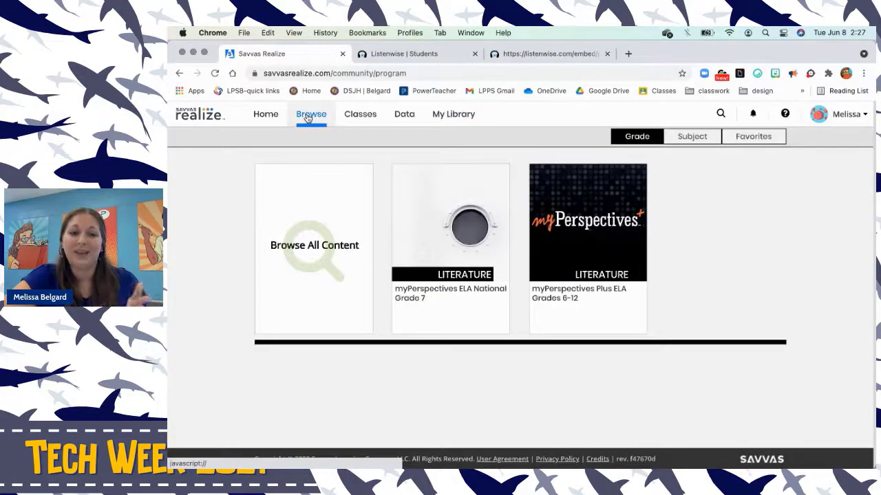
pyautogui.click(576, 234)
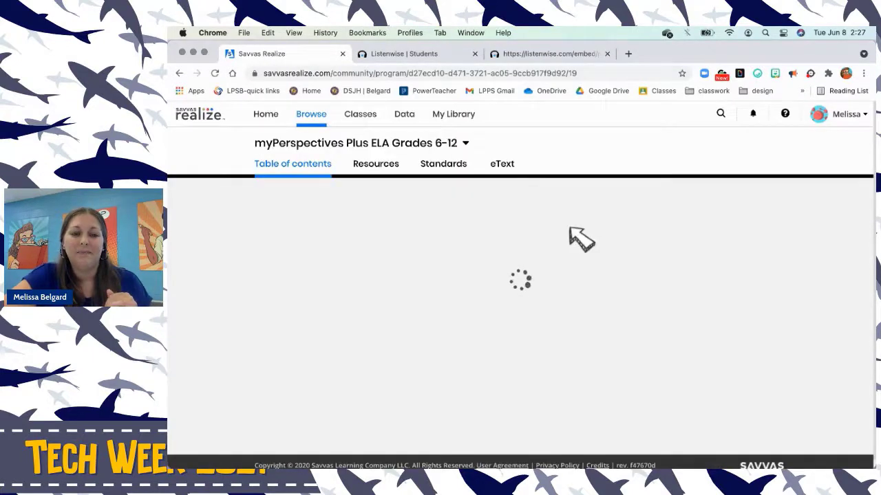
# - Rerun the Resources search for 'conflict' and open the Conflict: Video result
pyautogui.click(376, 165)
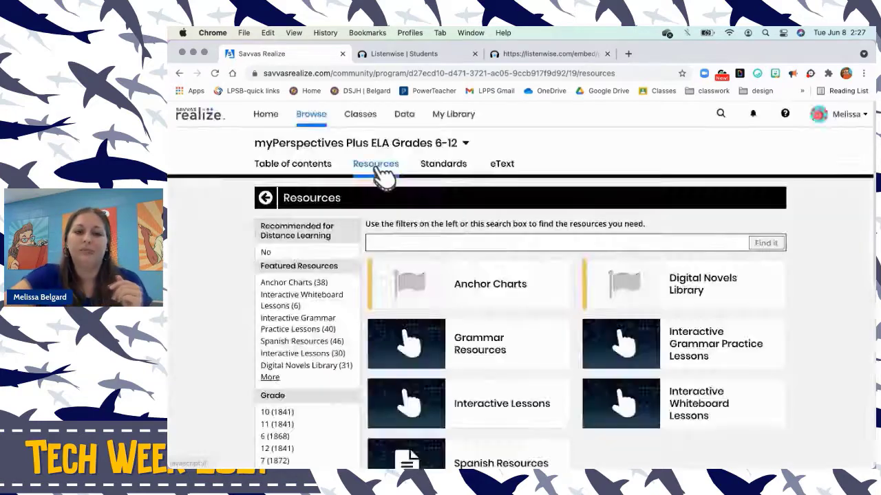
pyautogui.click(413, 241)
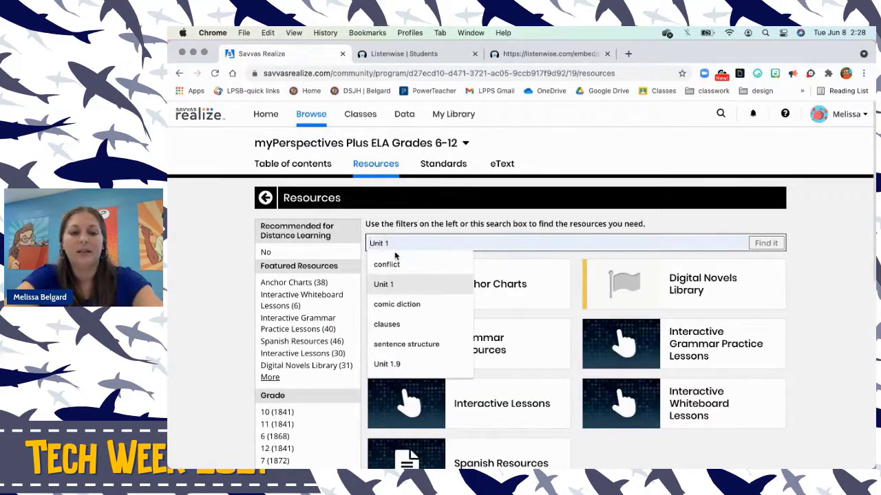
pyautogui.click(395, 260)
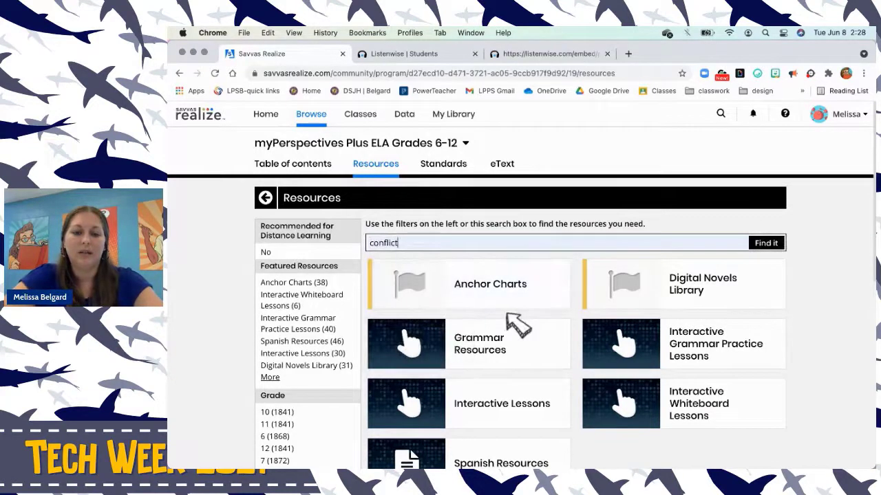
pyautogui.click(766, 244)
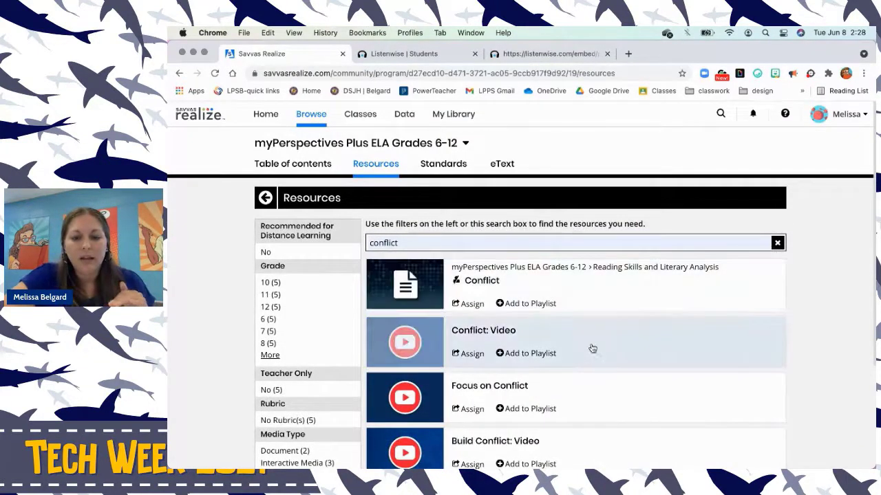
pyautogui.scroll(-2, 589, 348)
pyautogui.click(472, 269)
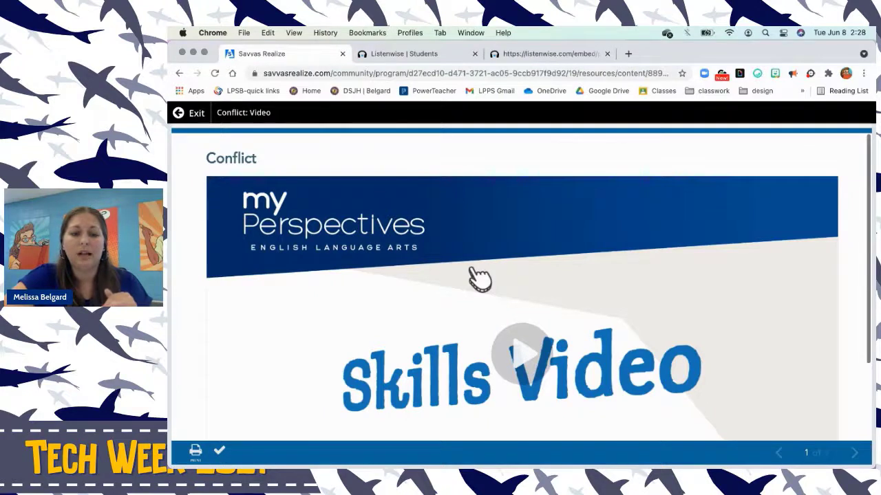
# - Scroll through the Conflict: Video page, then exit back to the conflict search results
pyautogui.scroll(-2, 479, 279)
pyautogui.scroll(-1, 480, 279)
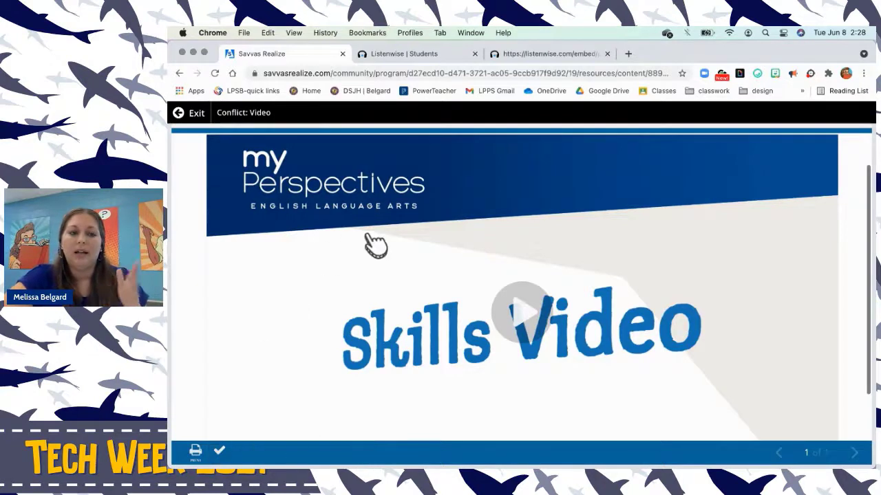
pyautogui.click(196, 114)
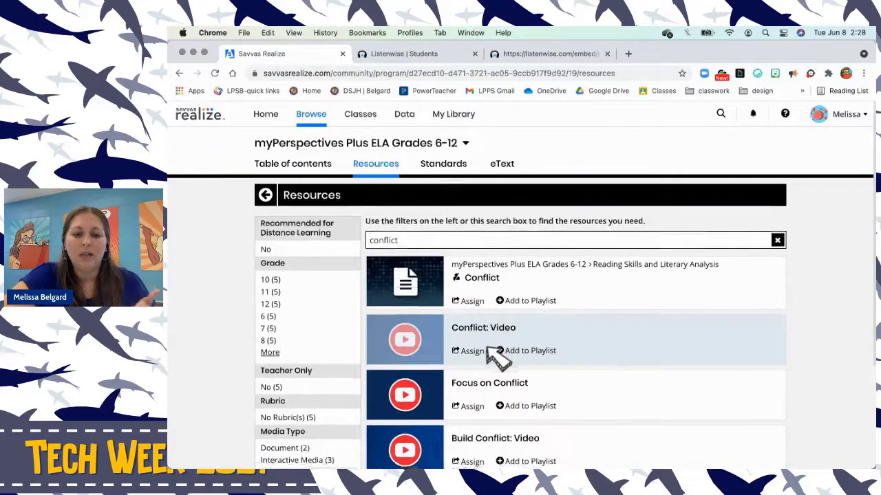
# - Delete the 'conflict' term from the resources search box
pyautogui.scroll(-2, 498, 356)
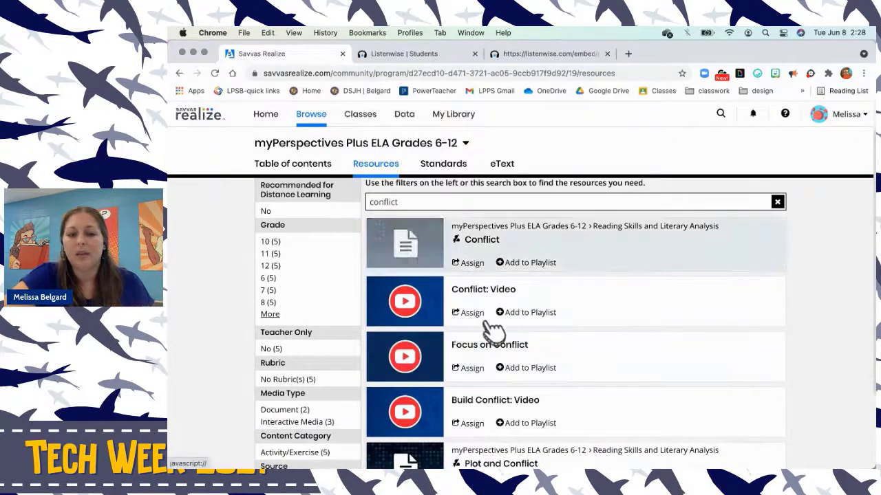
pyautogui.scroll(-3, 497, 389)
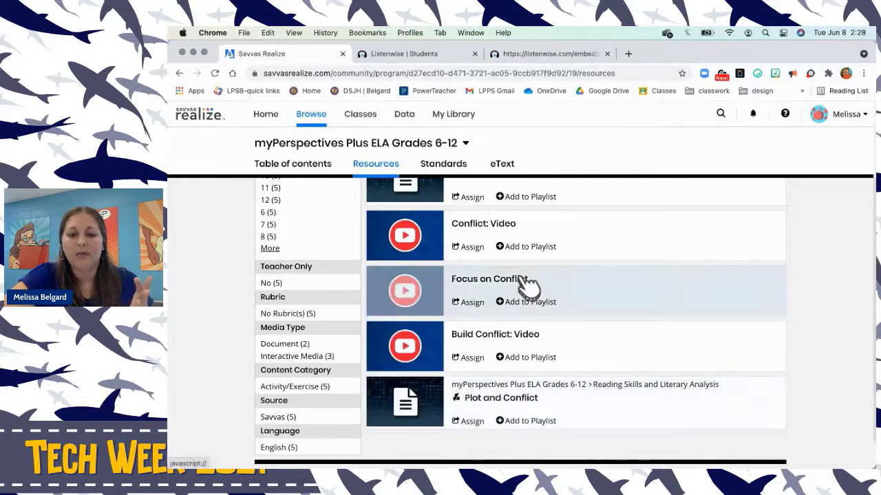
pyautogui.scroll(3, 527, 282)
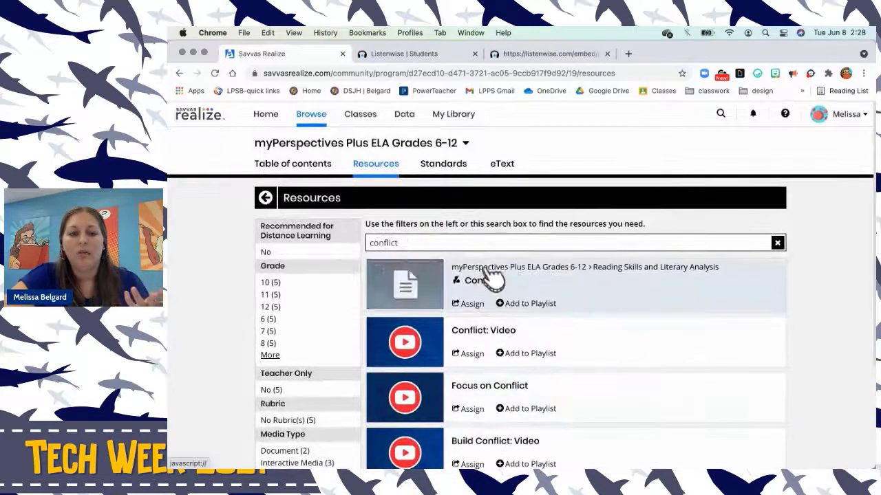
pyautogui.doubleClick(407, 242)
pyautogui.press('BackSpace')
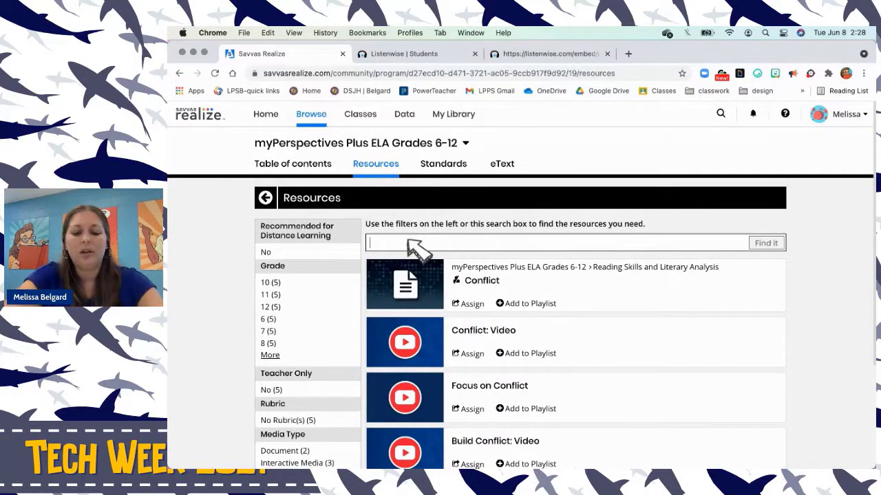
# - Search Resources for 'adverbs', review the results, then go back to the Browse programs list
pyautogui.write('adverb')
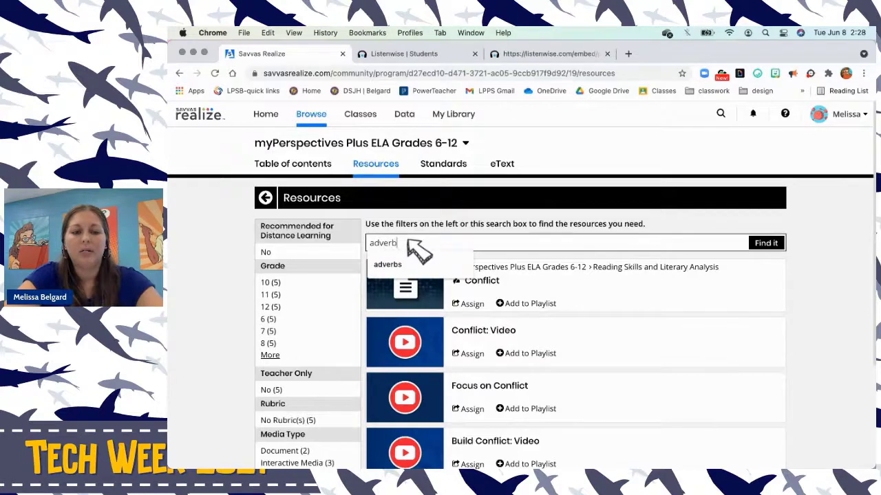
pyautogui.write('s')
pyautogui.press('Return')
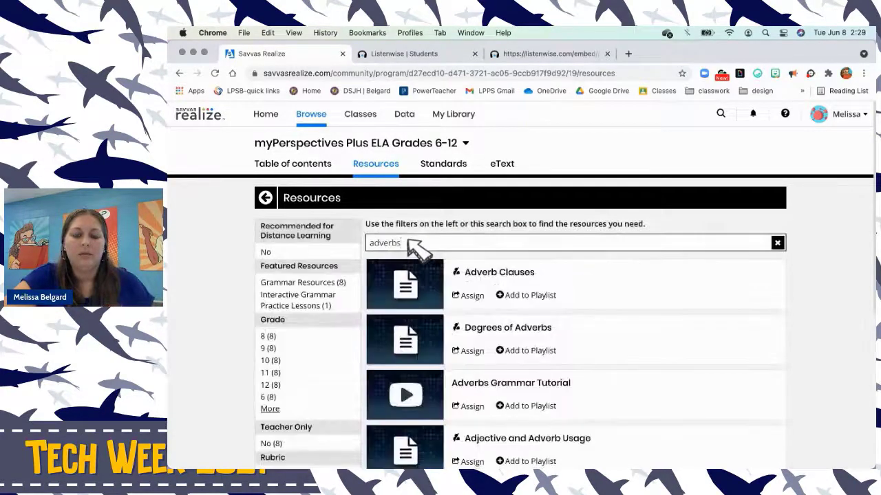
pyautogui.scroll(-1, 622, 332)
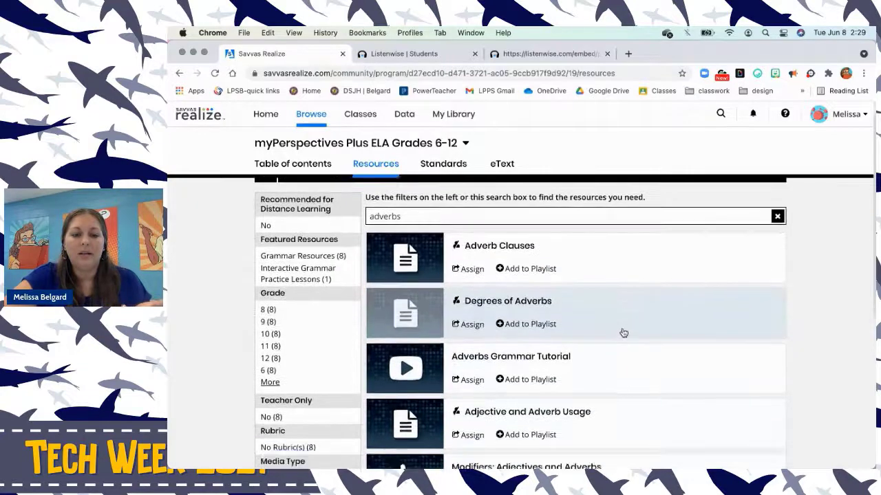
pyautogui.scroll(-3, 623, 333)
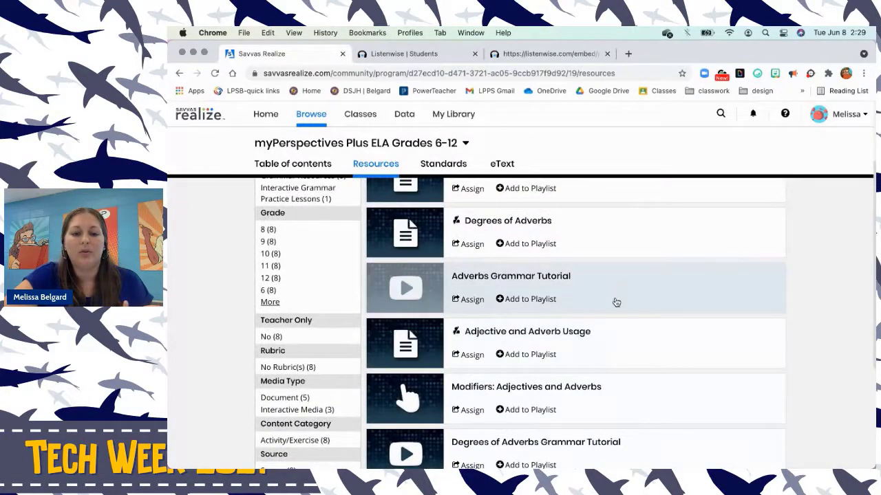
pyautogui.scroll(4, 580, 321)
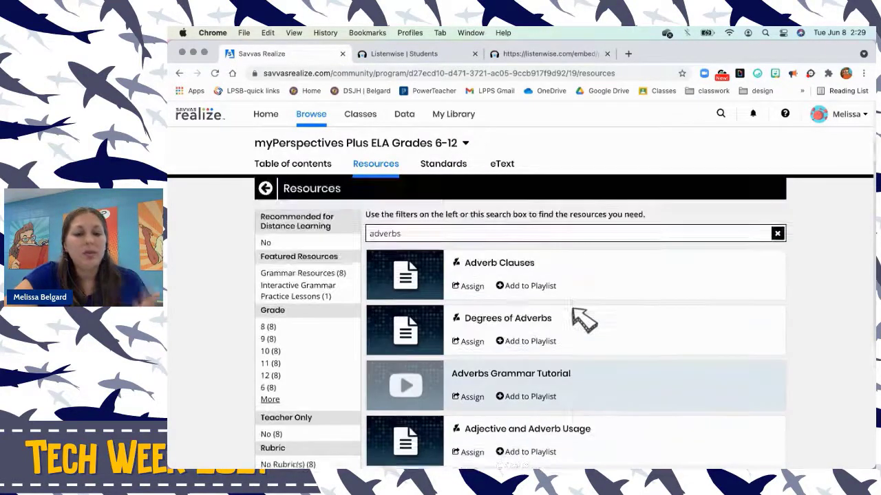
pyautogui.click(266, 198)
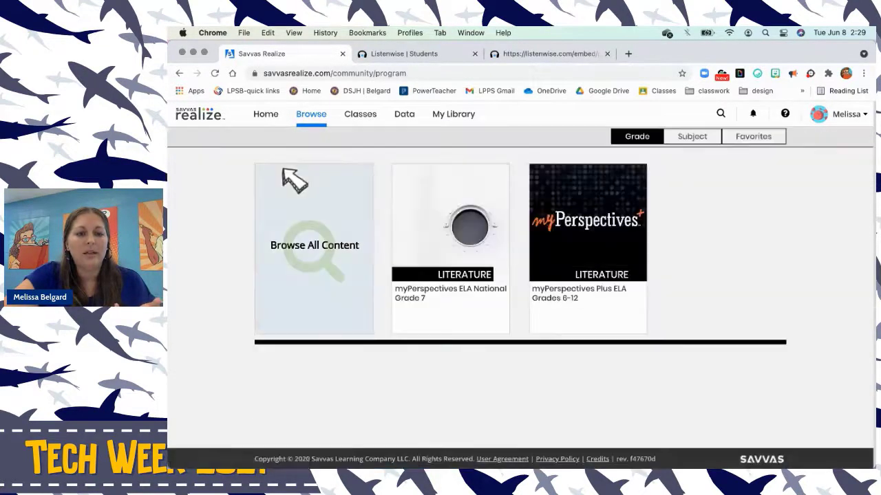
# - Open myPerspectives Plus ELA Grades 6-12 and go to its Conventions section
pyautogui.click(570, 247)
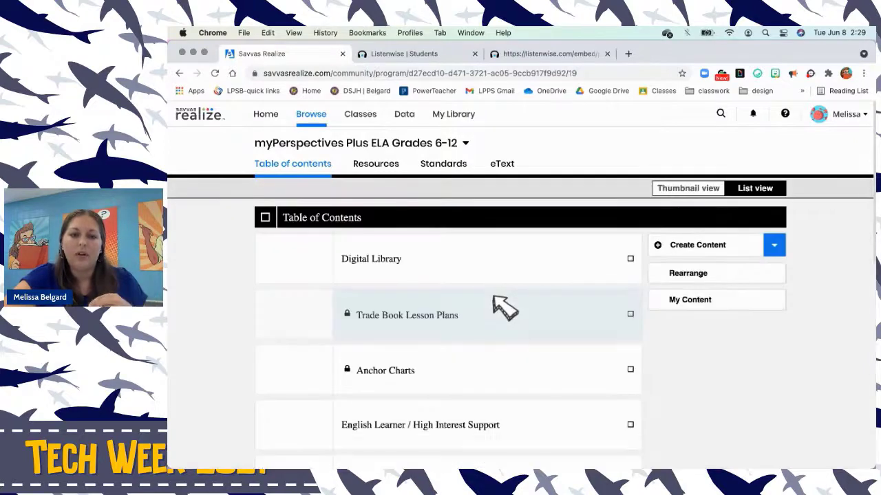
pyautogui.scroll(-5, 499, 306)
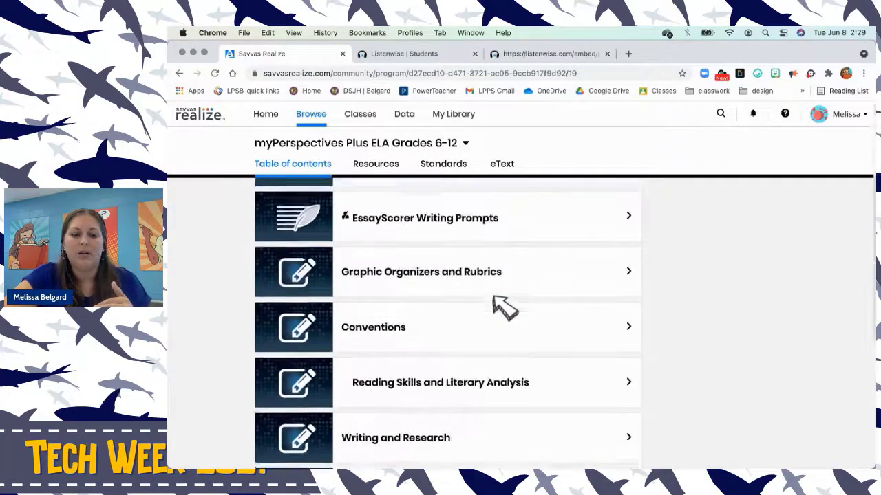
pyautogui.click(386, 324)
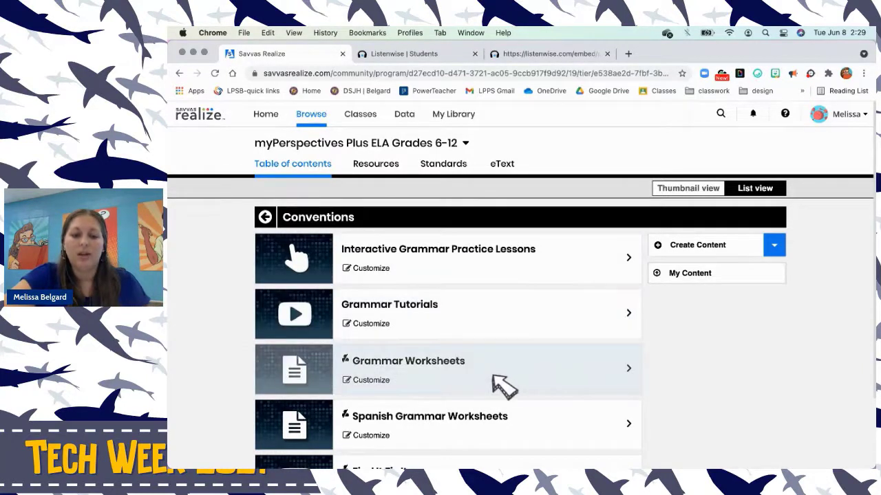
pyautogui.scroll(-3, 501, 384)
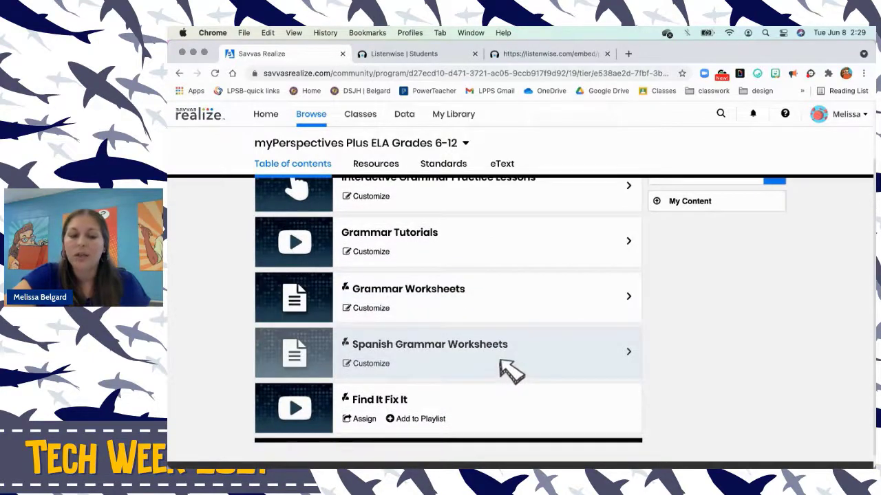
pyautogui.scroll(3, 502, 368)
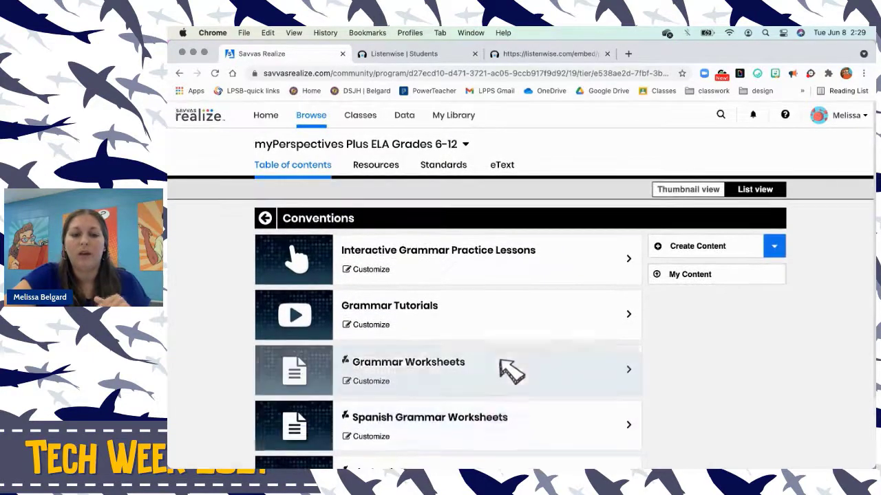
# - Open Interactive Grammar Practice Lessons and start the Clauses: Noun tutorial
pyautogui.click(522, 272)
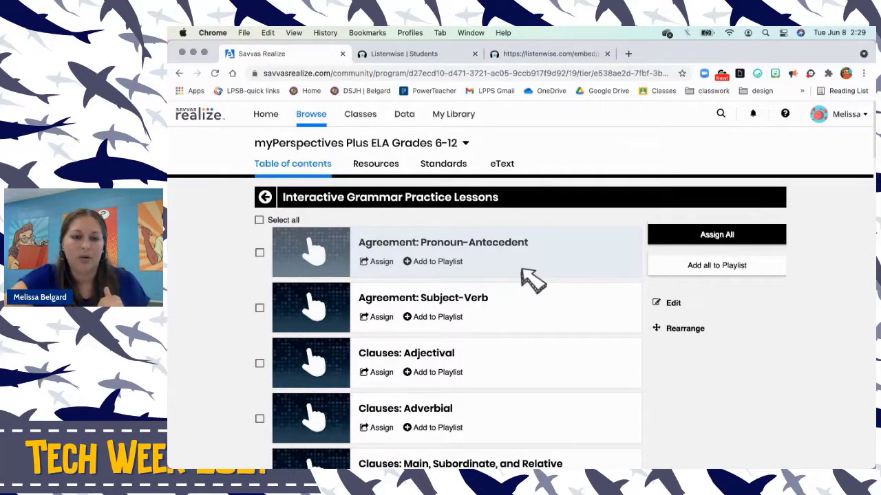
pyautogui.scroll(-2, 529, 278)
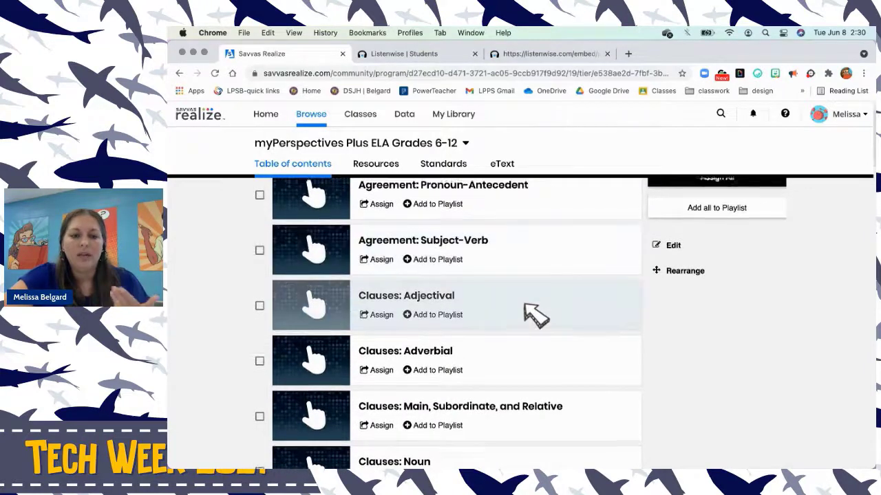
pyautogui.scroll(2, 530, 310)
pyautogui.scroll(-6, 516, 344)
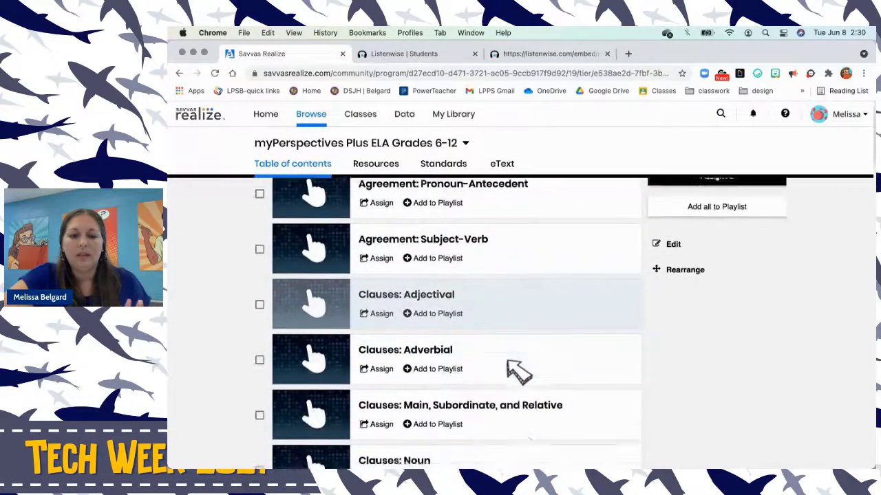
pyautogui.click(518, 340)
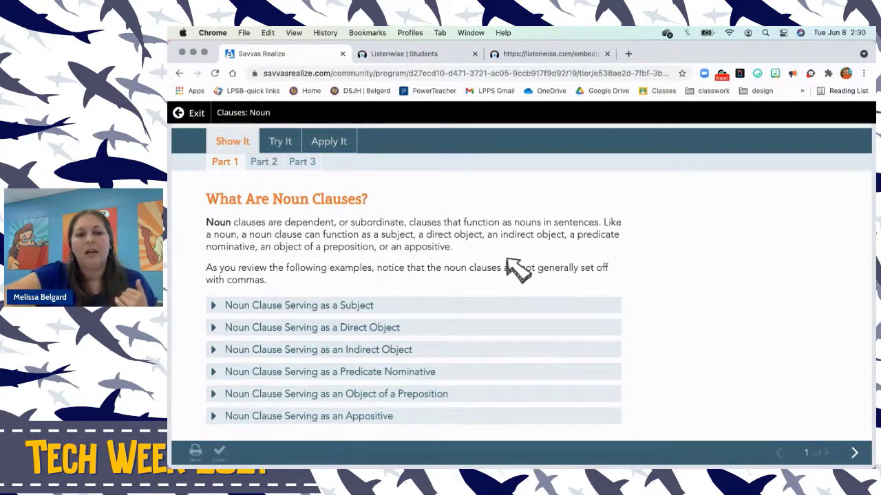
# - Expand 'Noun Clause Serving as a Subject' and step through Show It Parts 2 and 3
pyautogui.click(215, 305)
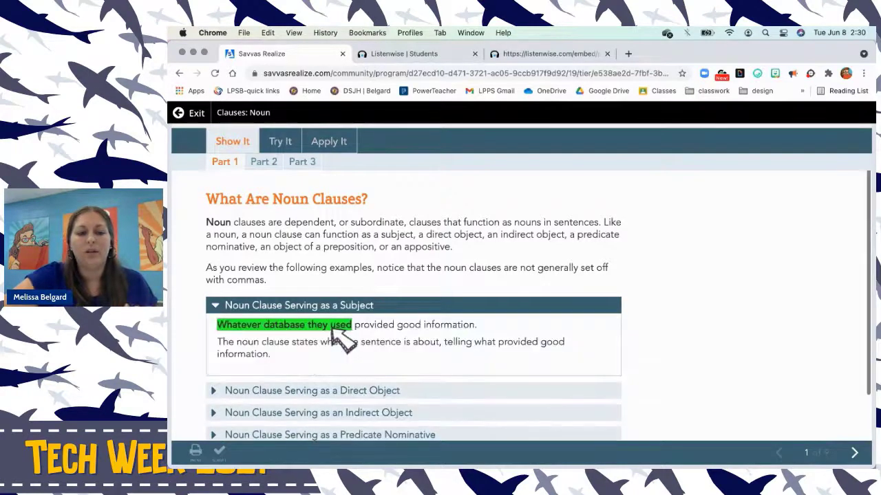
pyautogui.scroll(-2, 344, 336)
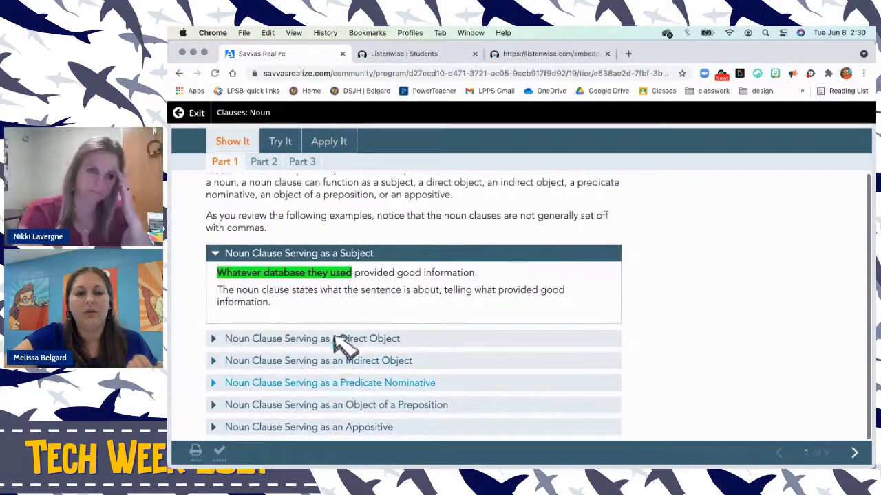
pyautogui.click(266, 163)
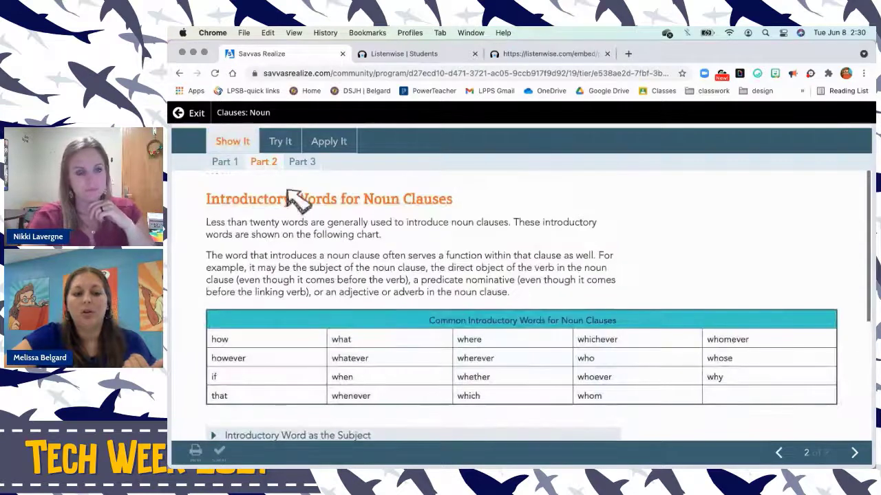
pyautogui.scroll(-3, 393, 321)
pyautogui.scroll(-2, 393, 320)
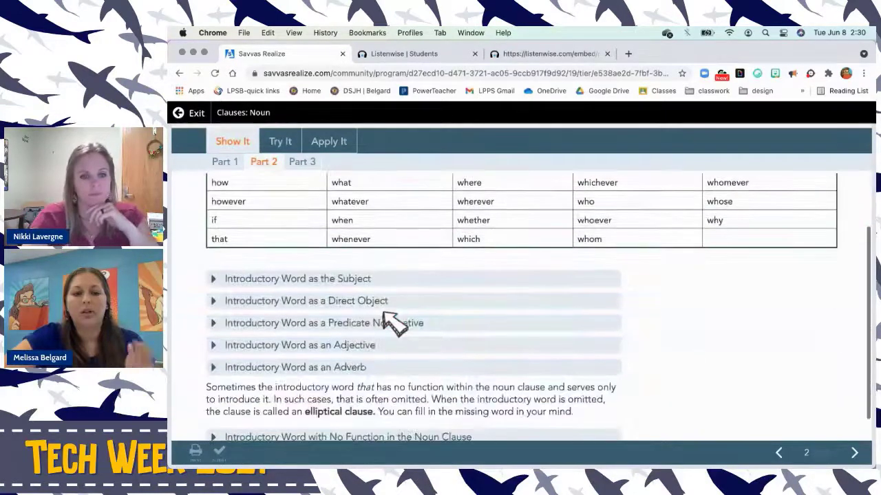
pyautogui.click(310, 163)
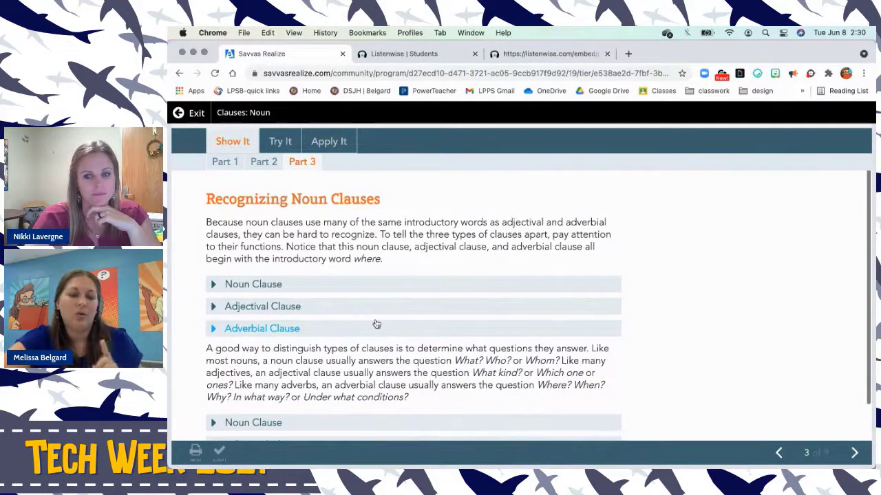
# - In Try It, test direct object, indirect object and other answers on question 1, then view Parts 2-3
pyautogui.click(281, 144)
pyautogui.click(355, 280)
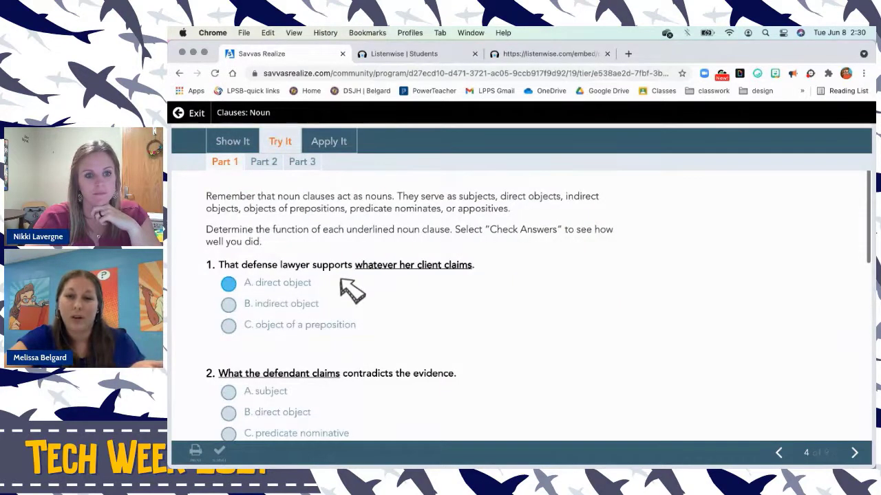
pyautogui.click(402, 303)
pyautogui.click(313, 324)
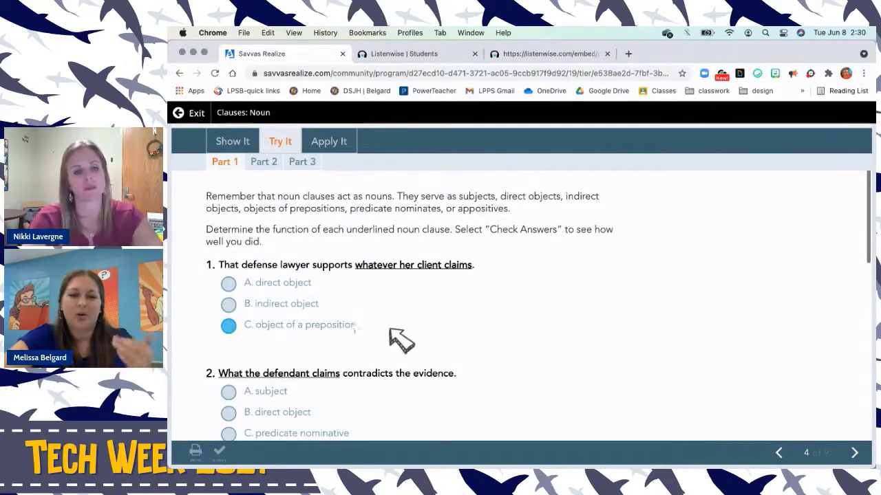
pyautogui.click(387, 289)
pyautogui.click(424, 303)
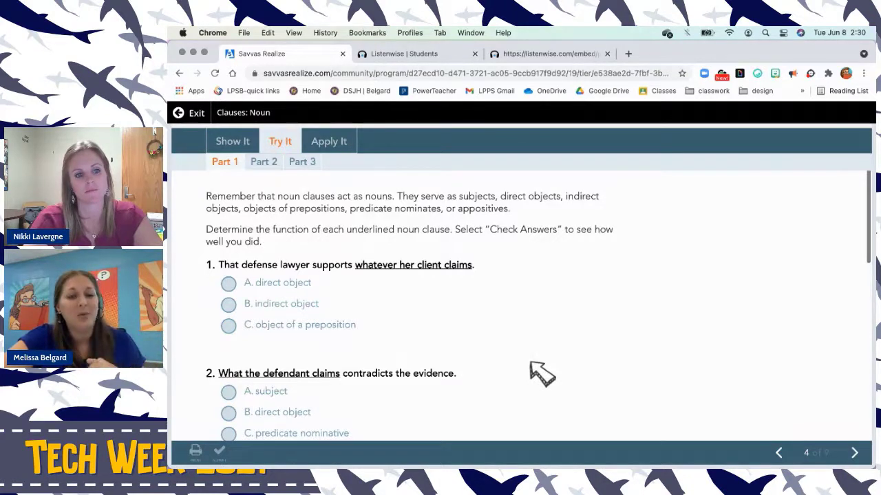
pyautogui.click(269, 164)
pyautogui.click(300, 161)
# - Go through Apply It Parts 2 and 3, ending on the noun clause labelling activity
pyautogui.click(329, 144)
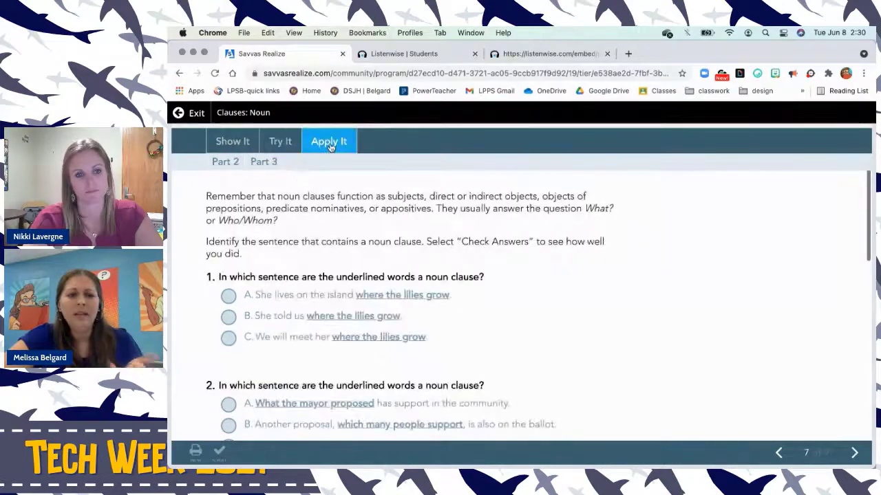
pyautogui.click(273, 169)
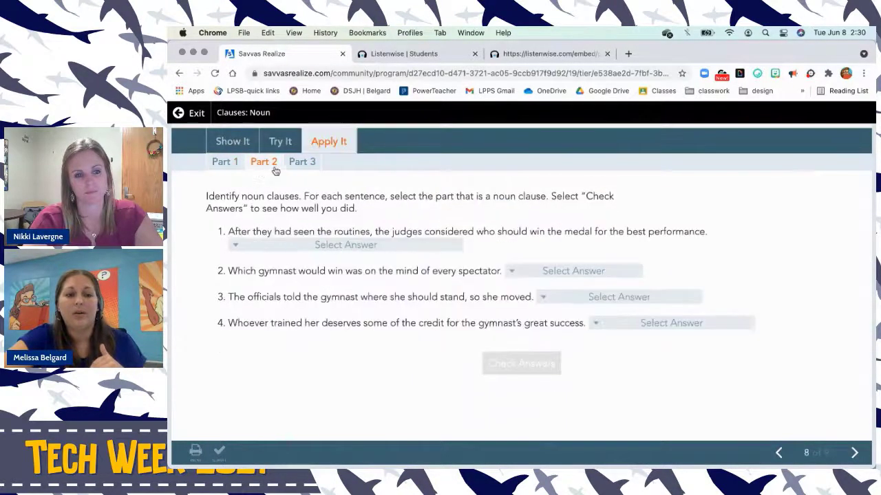
pyautogui.click(294, 167)
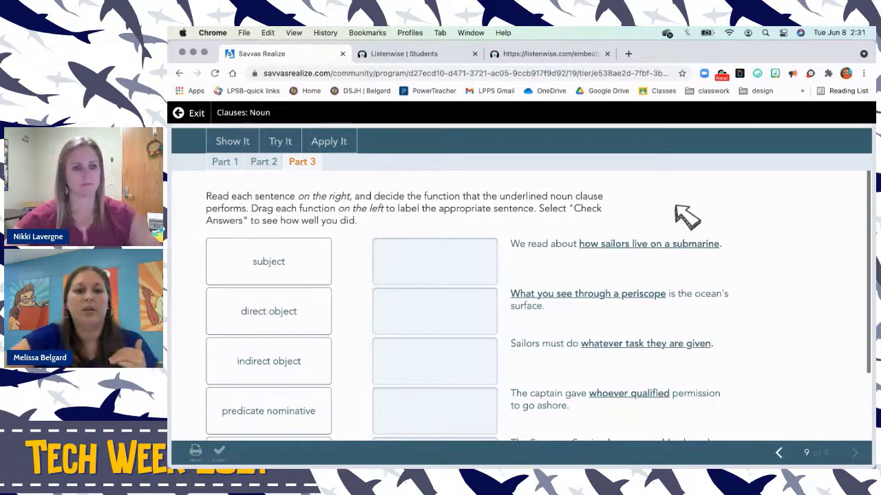
# - Present the Google Slides deck past the Unit 1 objectives to the Concept Vocabulary slide
pyautogui.press('super+Tab')
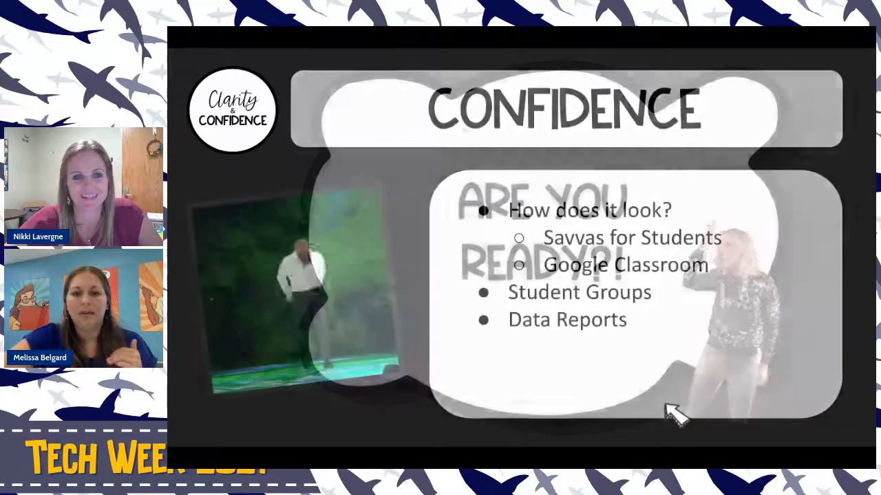
pyautogui.press('Right')
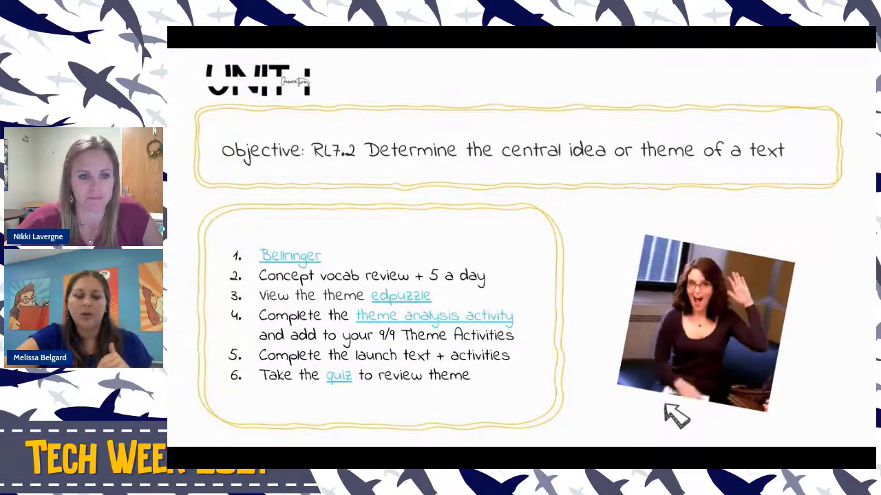
pyautogui.press('Right')
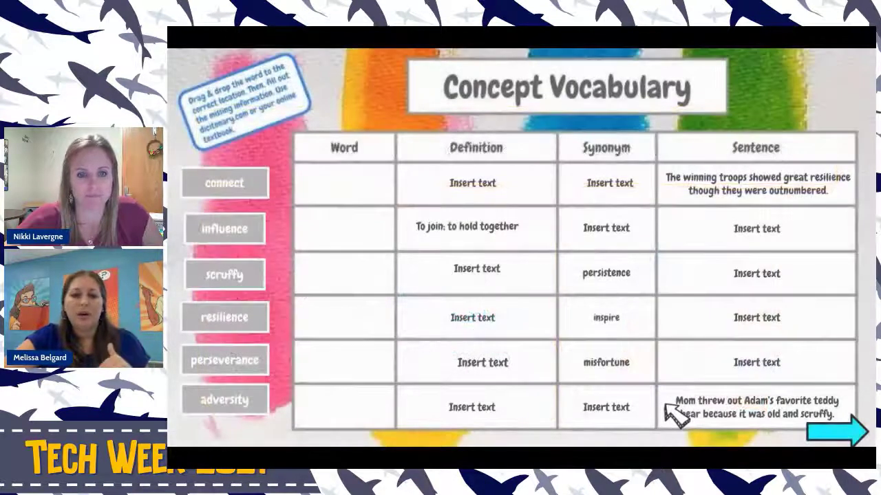
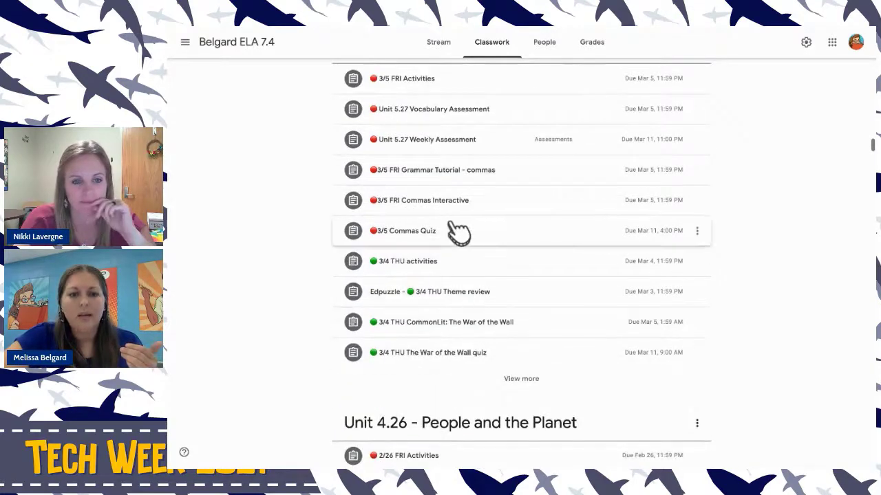
# - List all Unit 4.24 assignments and expand 2/9 Nobel Speech + activities (6 turned in, 19 assigned)
pyautogui.scroll(1, 458, 234)
pyautogui.scroll(-4, 457, 234)
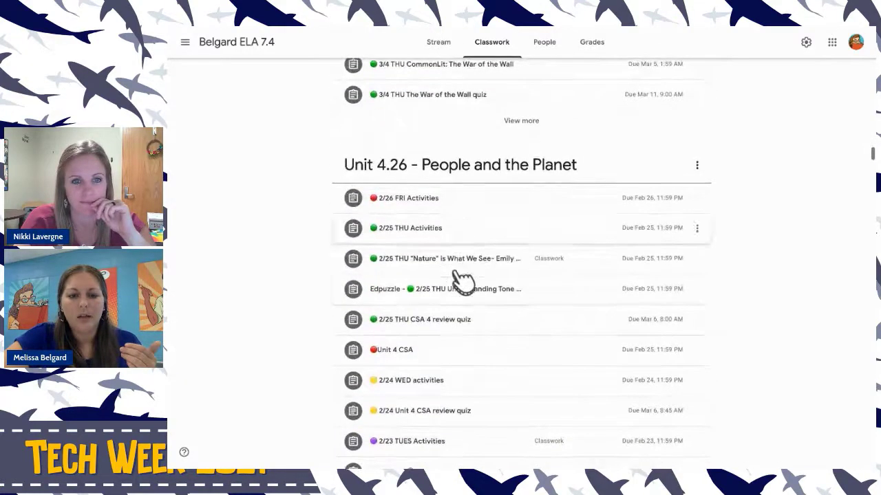
pyautogui.scroll(-1, 458, 390)
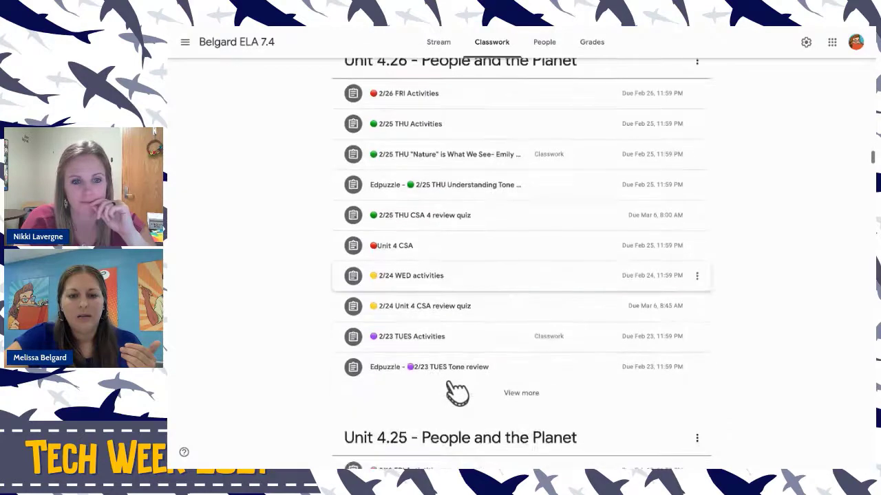
pyautogui.scroll(-3, 458, 392)
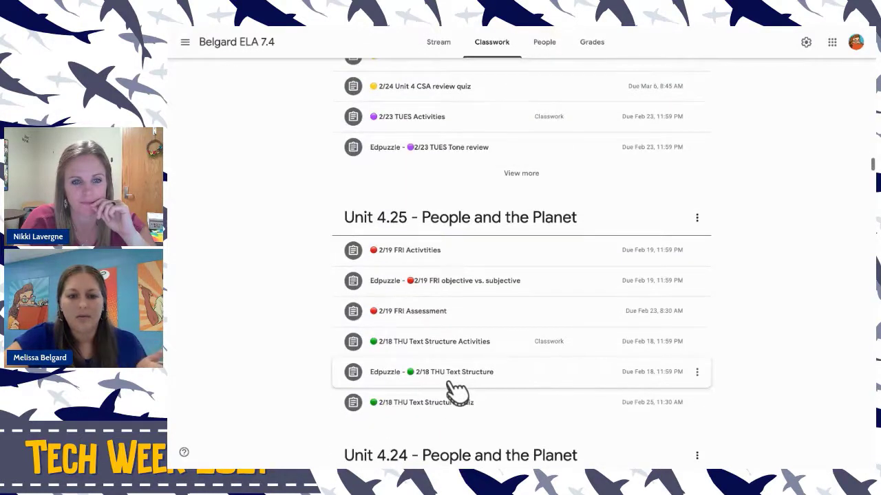
pyautogui.scroll(-2, 458, 390)
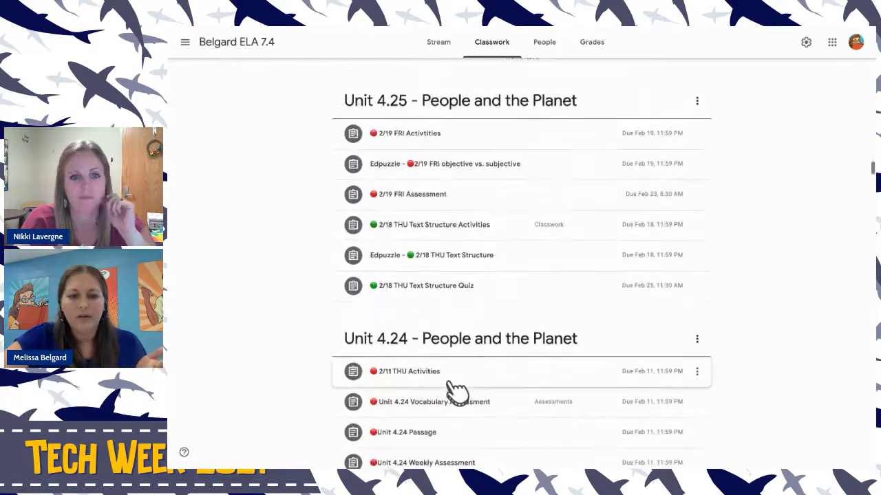
pyautogui.scroll(-5, 458, 390)
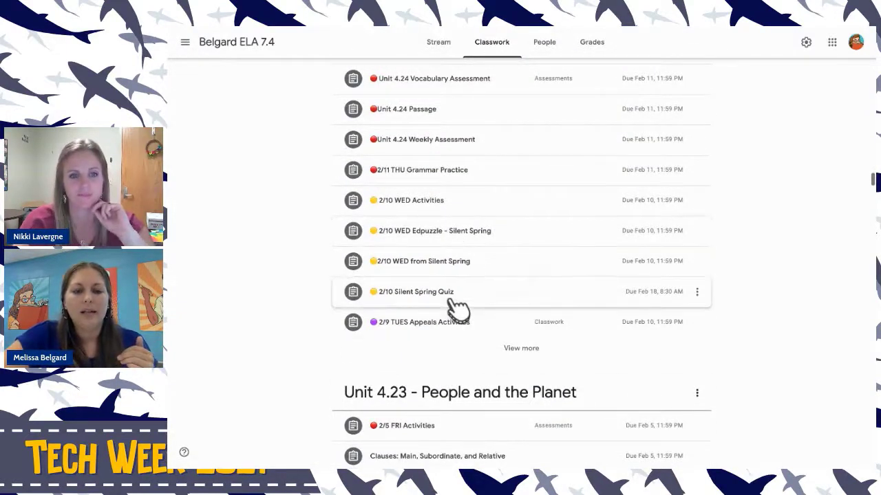
pyautogui.click(520, 354)
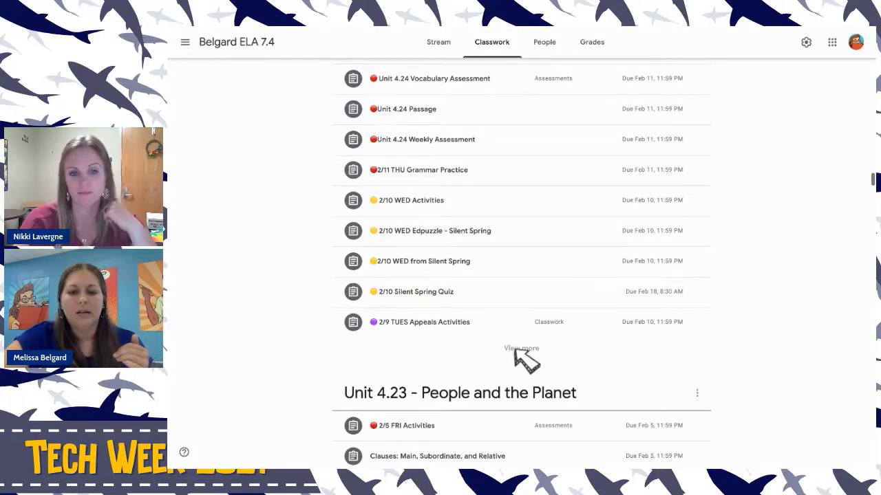
pyautogui.scroll(-2, 523, 358)
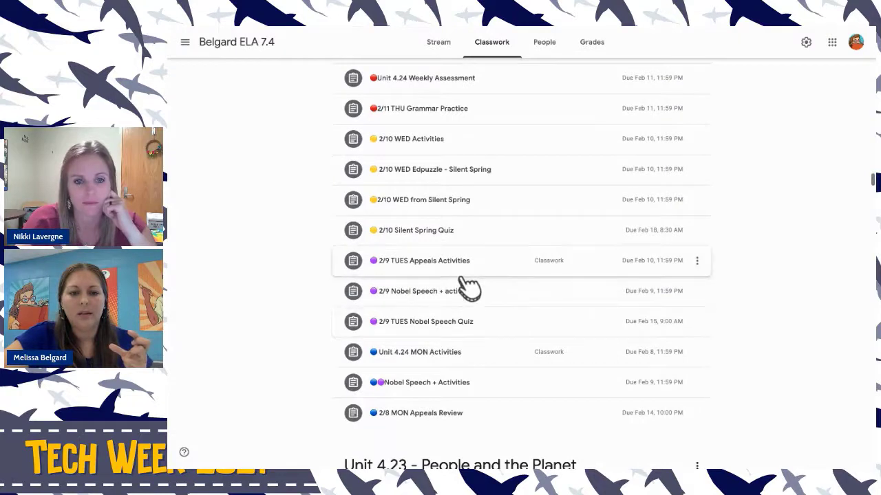
pyautogui.click(468, 297)
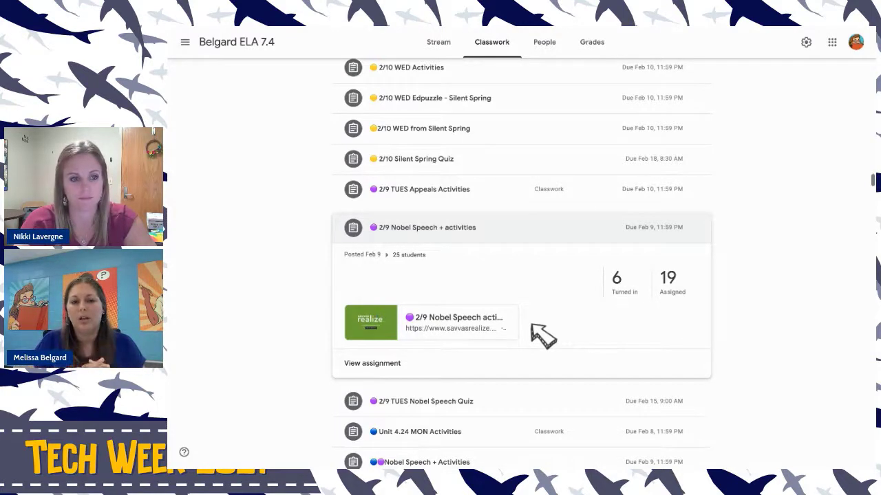
pyautogui.click(695, 228)
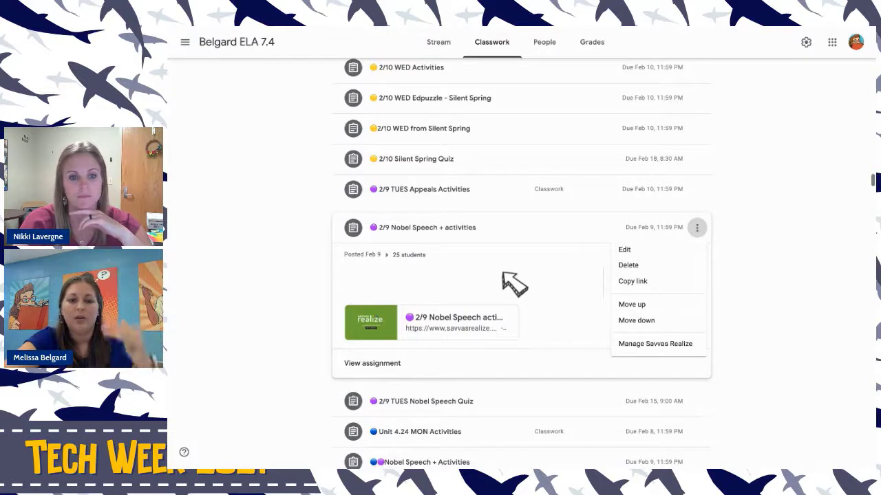
pyautogui.click(471, 232)
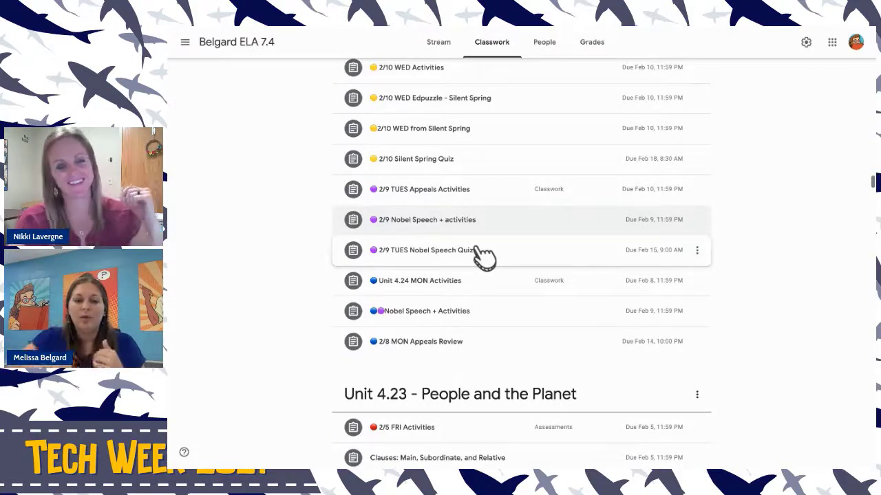
pyautogui.click(472, 198)
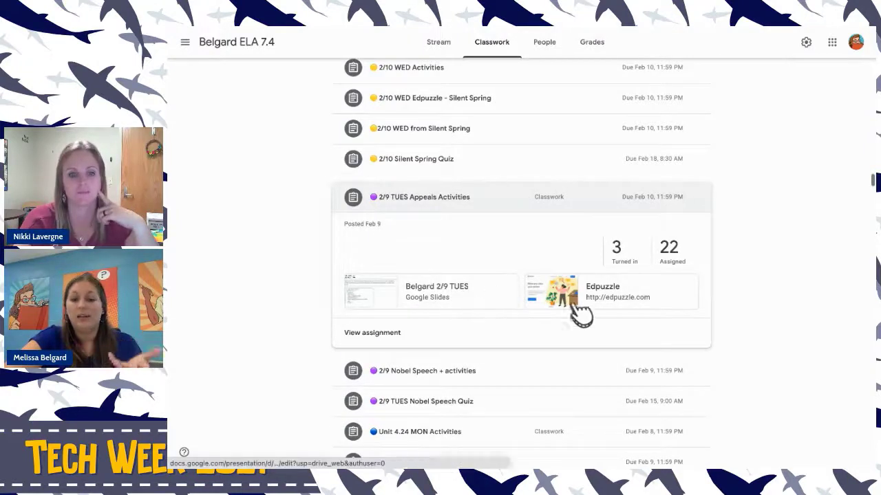
pyautogui.scroll(-1, 493, 279)
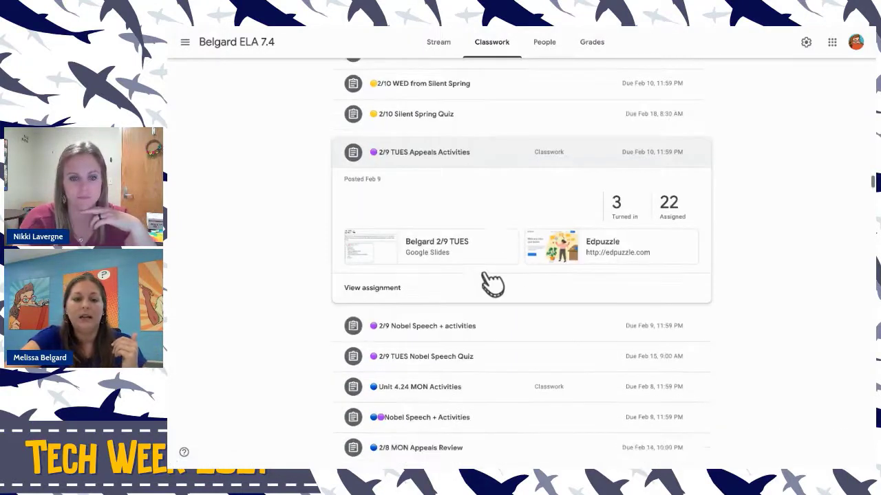
pyautogui.click(463, 327)
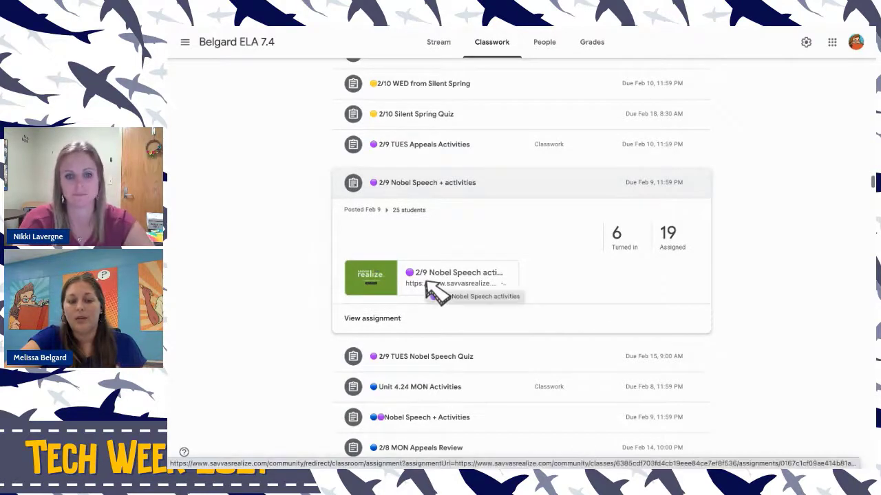
# - Open the assignment's Savvas Realize attachment, skipping the redirect, and sign in with the teacher's Google account
pyautogui.click(428, 282)
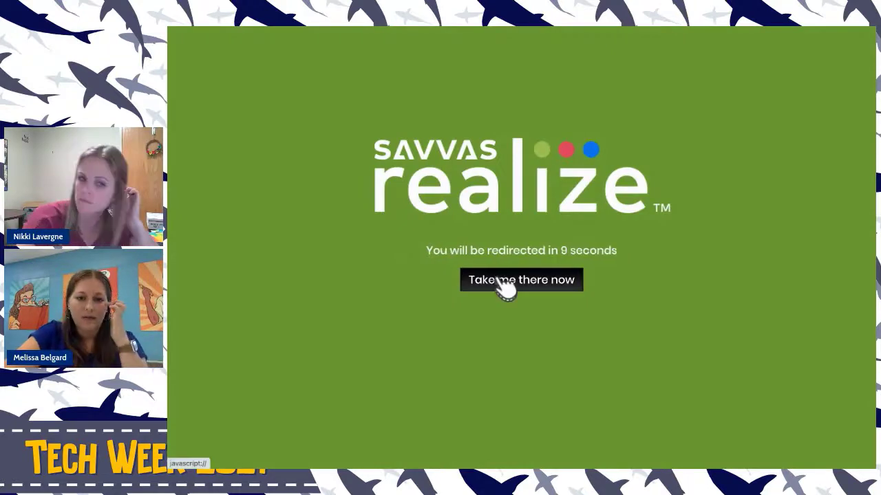
pyautogui.click(502, 283)
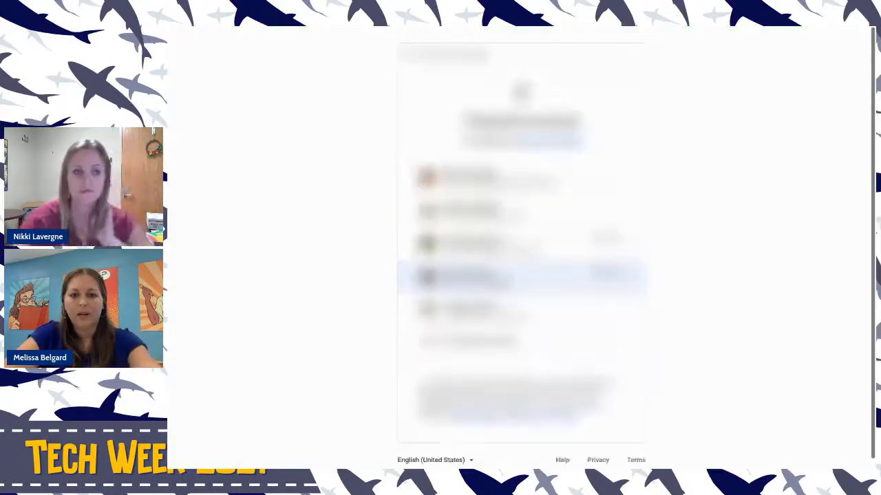
pyautogui.click(492, 313)
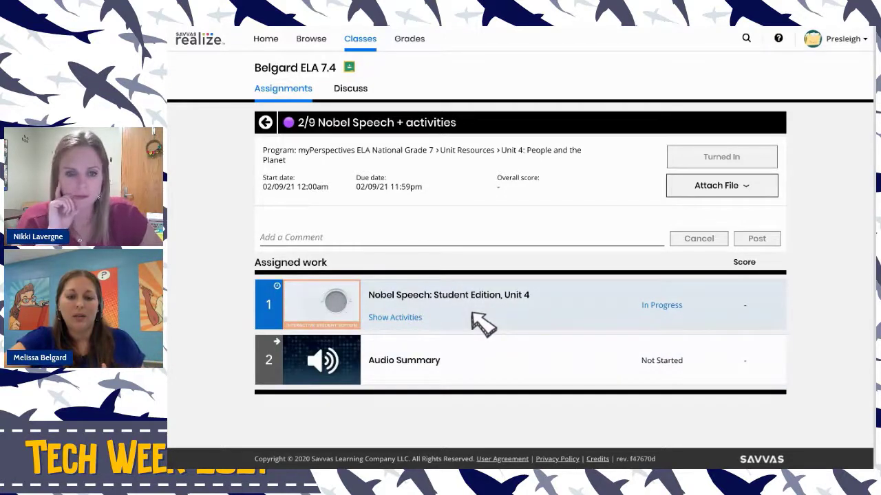
# - Open the Nobel Speech: Student Edition, Unit 4 reading from the Assigned work list
pyautogui.click(473, 315)
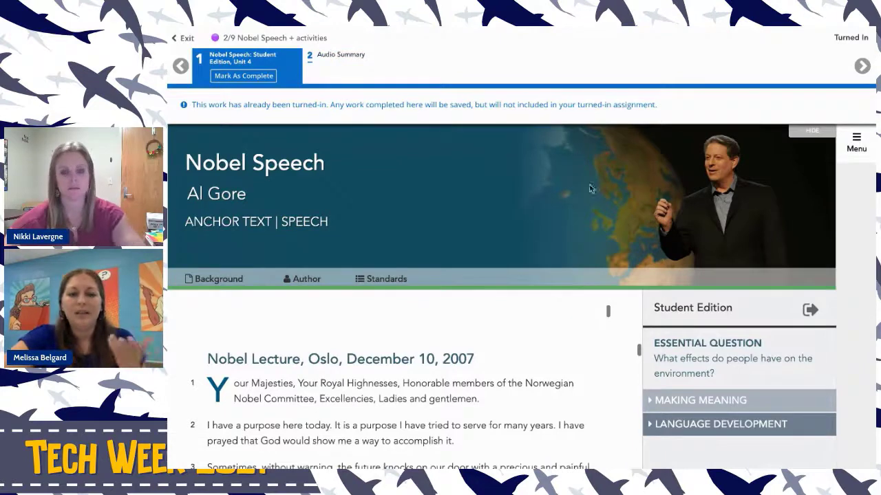
# - Hide the speech banner to enlarge the Nobel Speech text
pyautogui.click(809, 132)
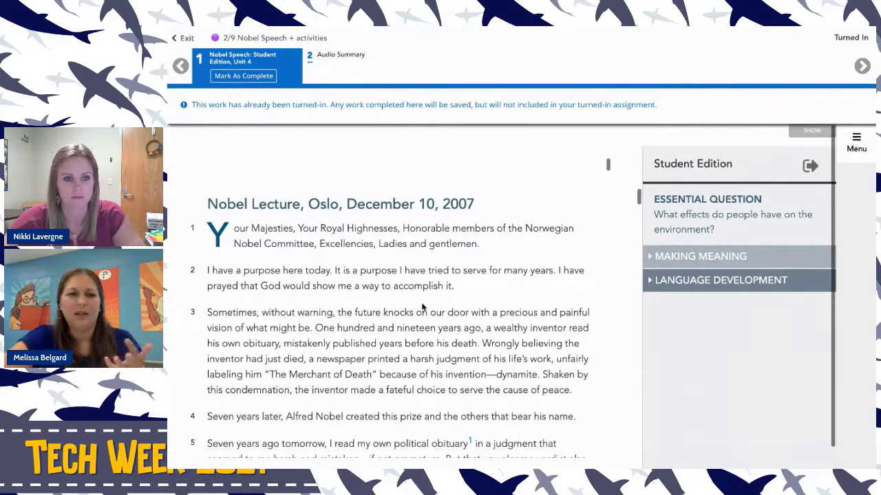
pyautogui.scroll(-5, 422, 307)
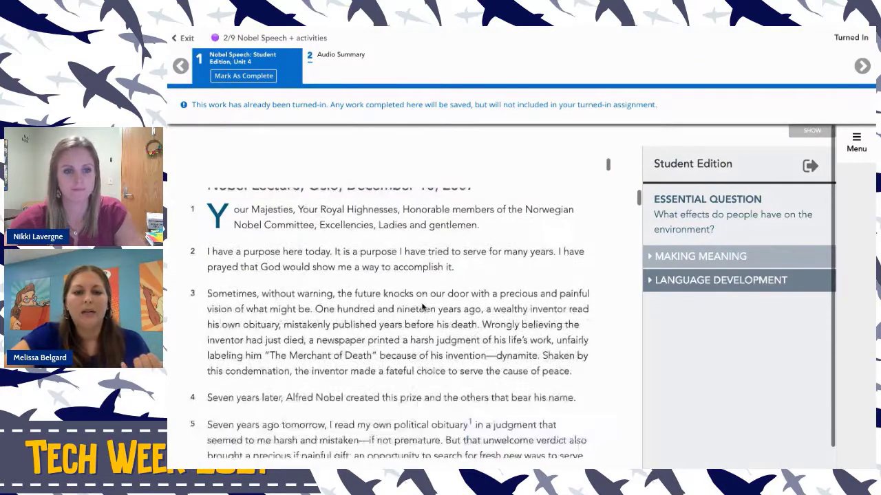
pyautogui.scroll(-3, 437, 331)
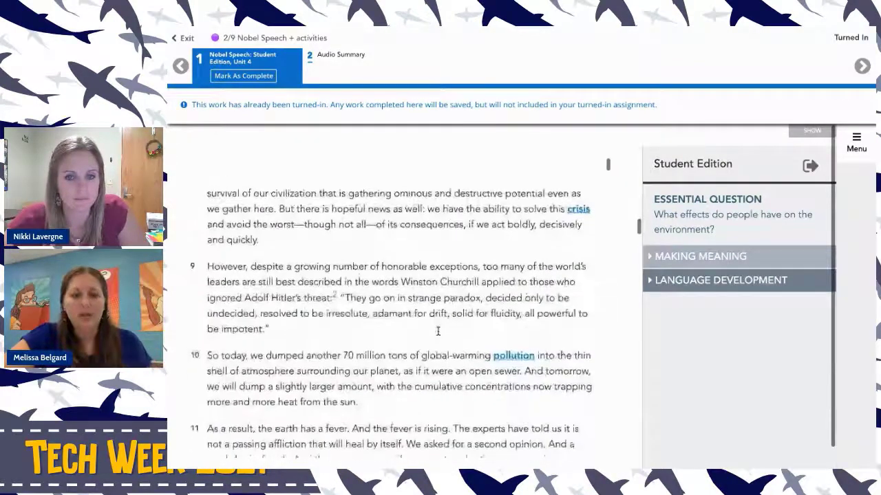
pyautogui.scroll(8, 438, 332)
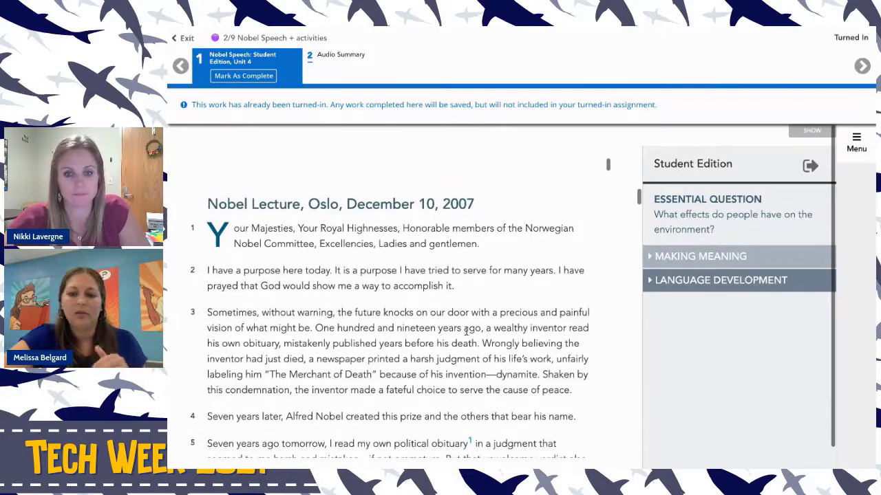
# - Expand MAKING MEANING and Comprehension Check to review Notebook answers for questions 1–4
pyautogui.click(651, 259)
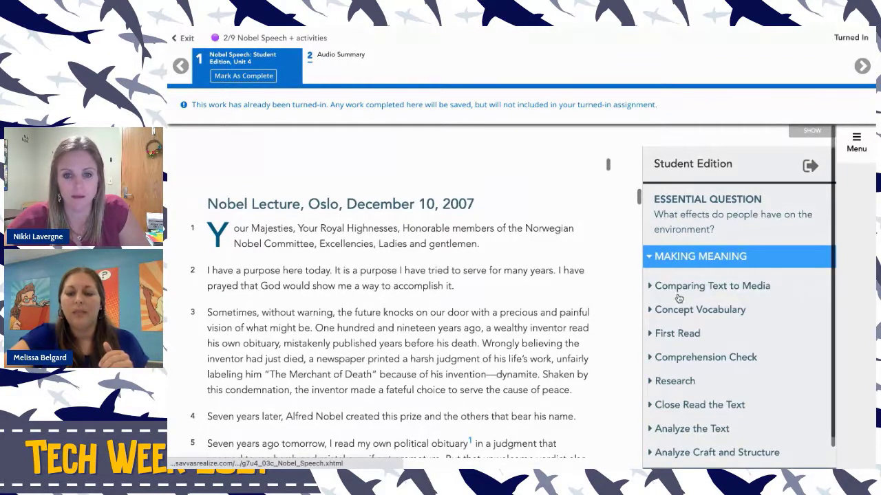
pyautogui.scroll(-2, 685, 330)
pyautogui.scroll(-1, 688, 331)
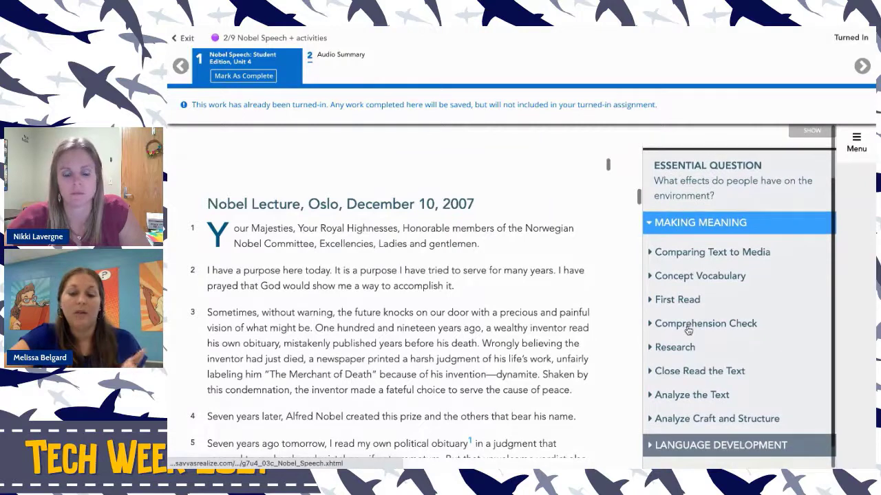
pyautogui.click(688, 331)
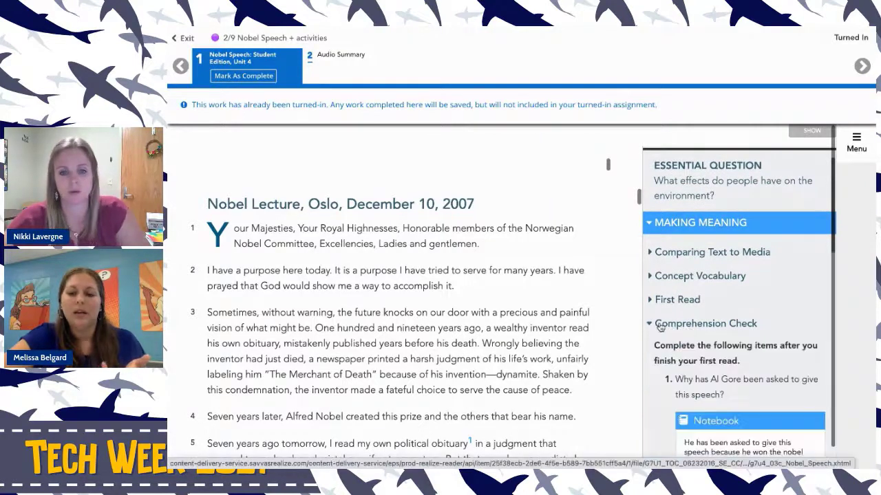
pyautogui.scroll(-1, 660, 327)
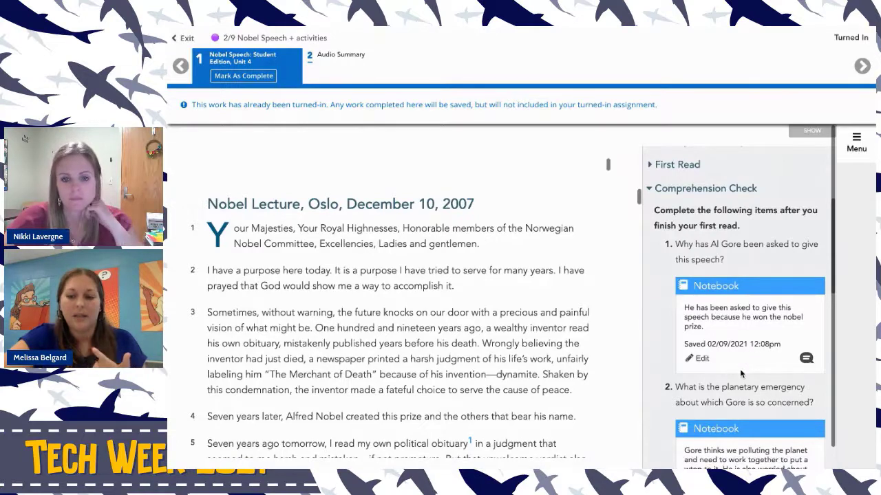
pyautogui.scroll(-3, 740, 370)
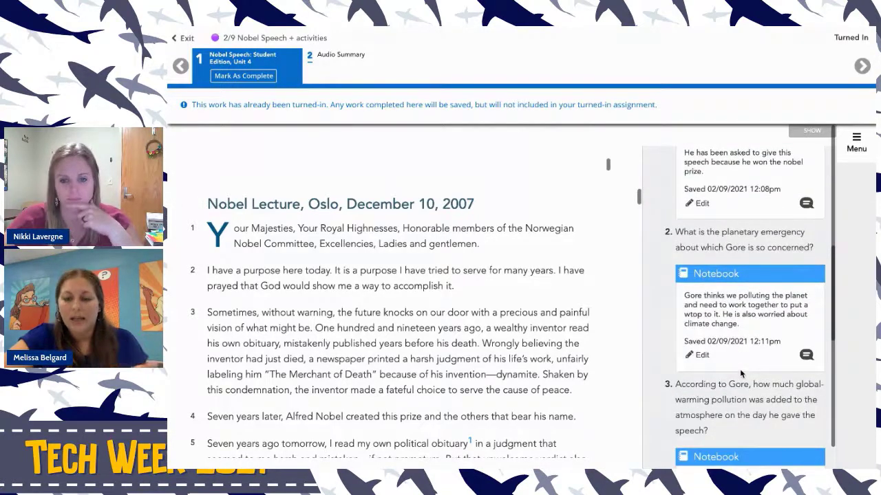
pyautogui.scroll(-3, 740, 369)
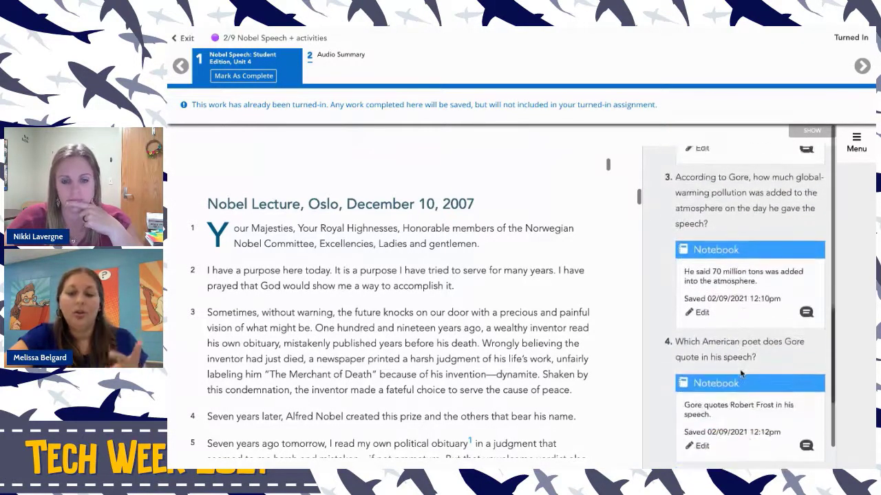
pyautogui.scroll(-3, 740, 372)
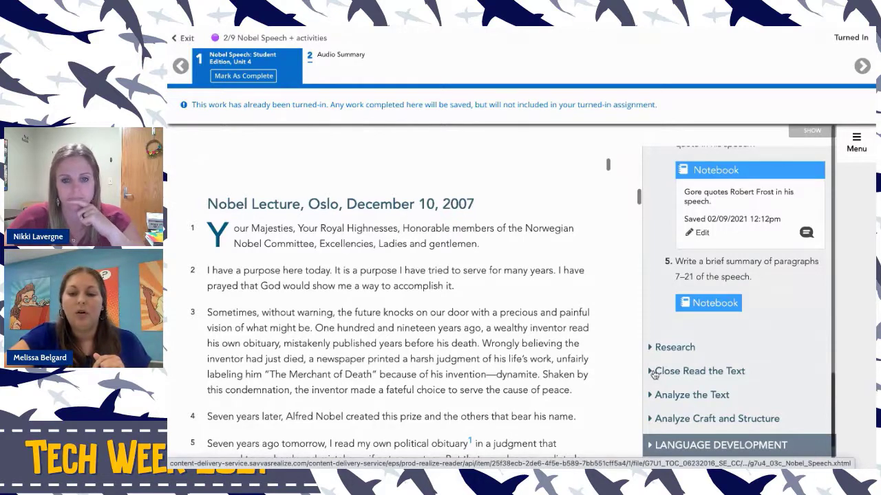
# - Expand the Close Read the Text activity in the Student Edition panel
pyautogui.click(652, 373)
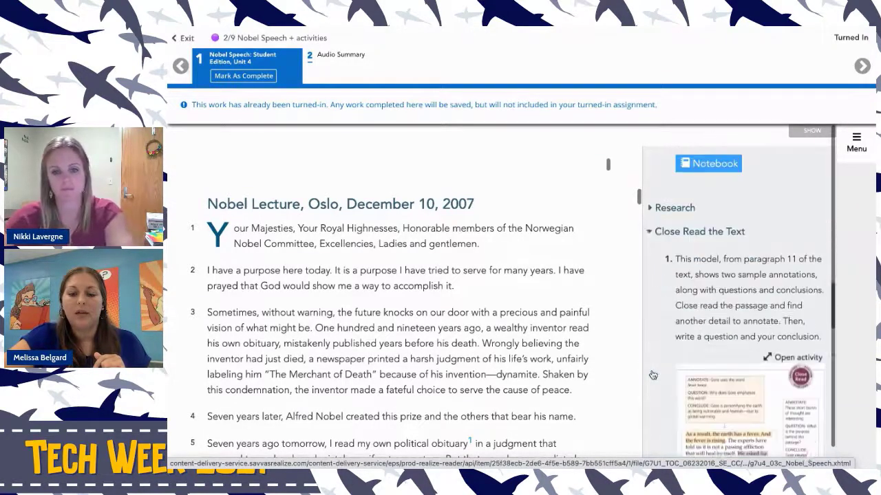
pyautogui.scroll(-6, 740, 311)
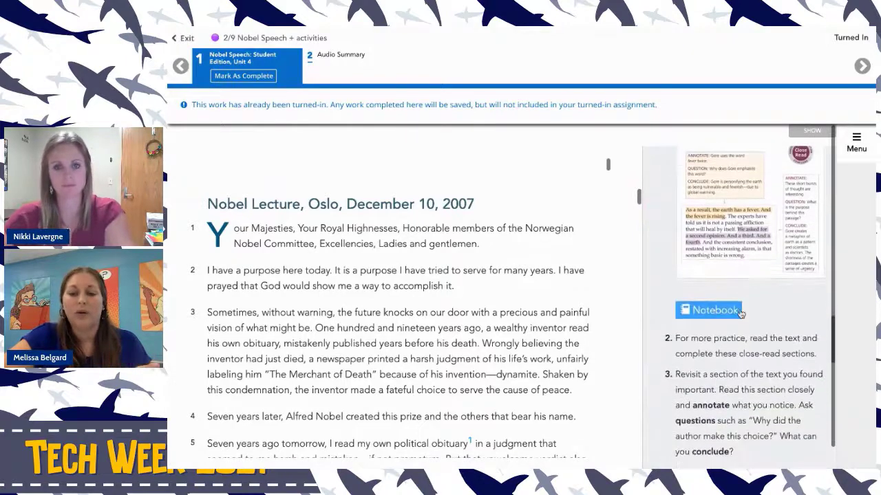
pyautogui.scroll(-5, 740, 313)
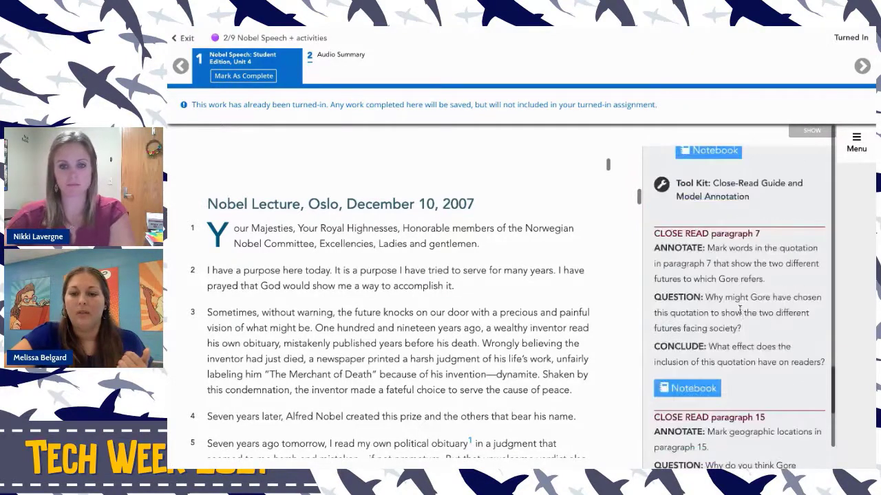
pyautogui.scroll(-1, 739, 311)
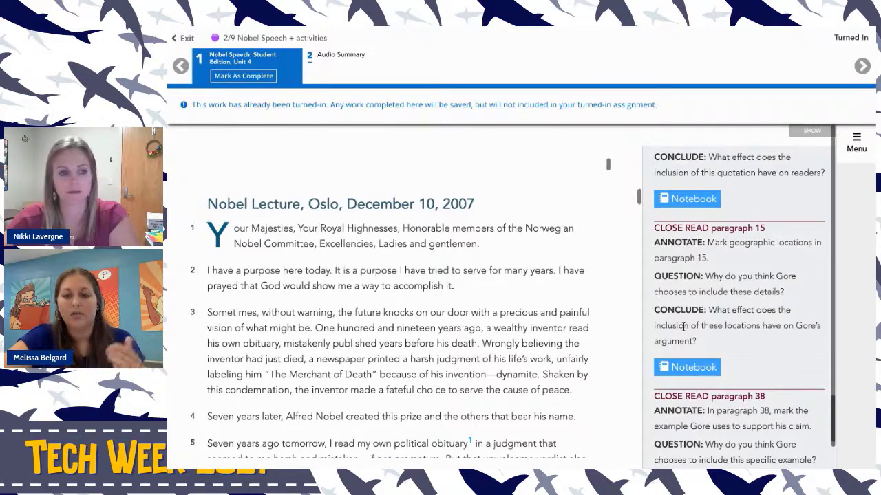
pyautogui.scroll(-5, 683, 326)
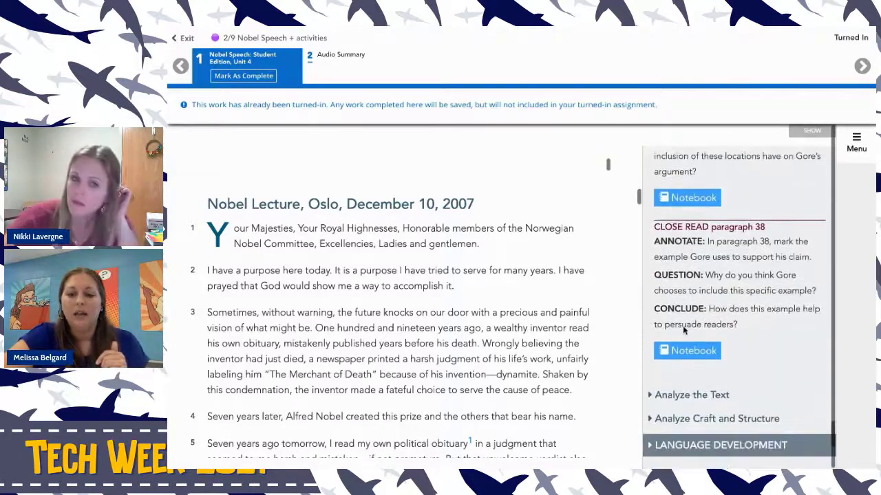
# - Expand Analyze Craft and Structure to read its persuasive-appeal notes and Practice question
pyautogui.click(656, 419)
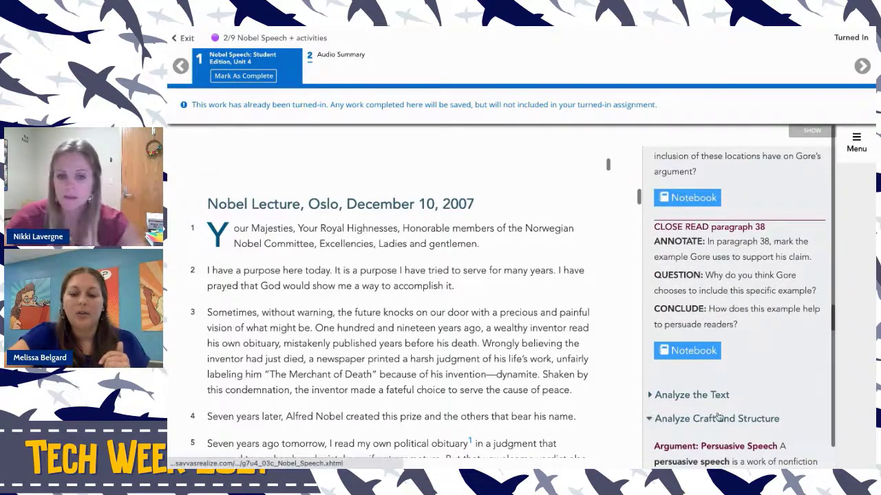
pyautogui.scroll(-7, 717, 415)
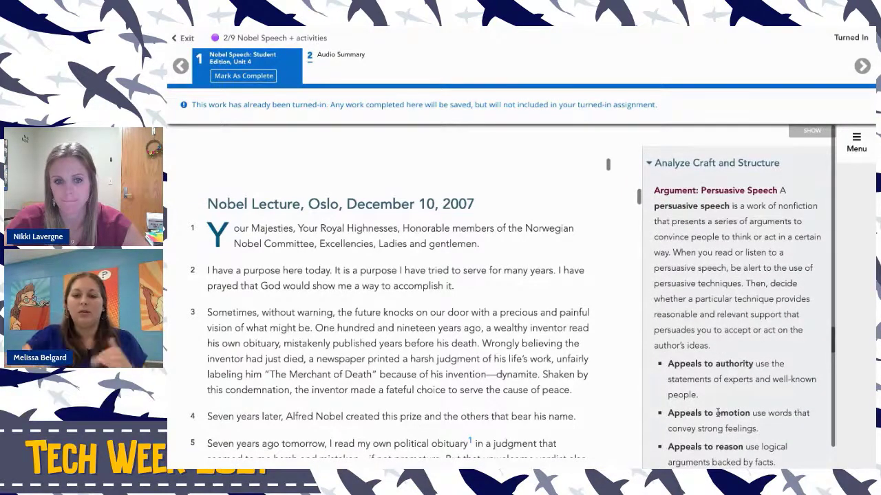
pyautogui.scroll(-3, 717, 413)
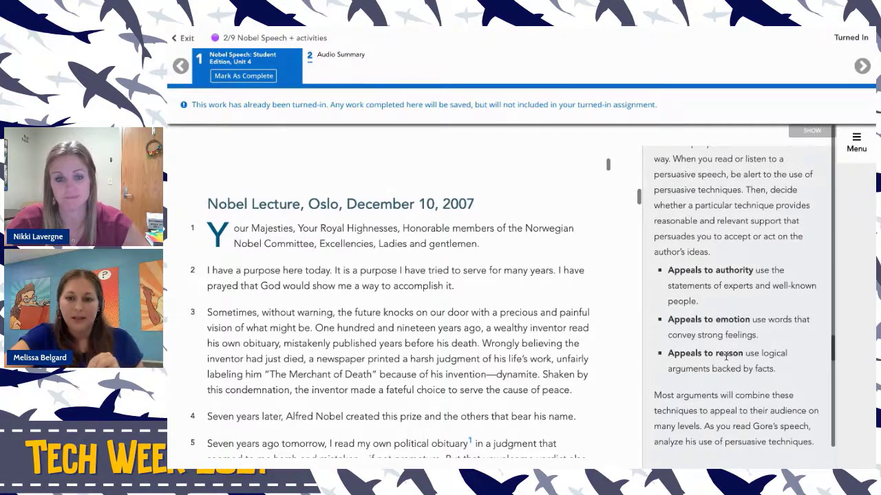
pyautogui.scroll(-2, 725, 356)
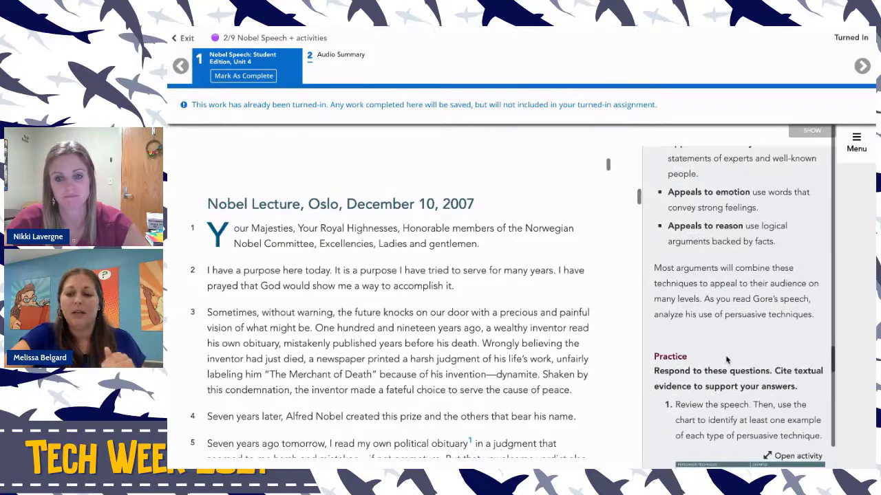
pyautogui.scroll(-2, 725, 360)
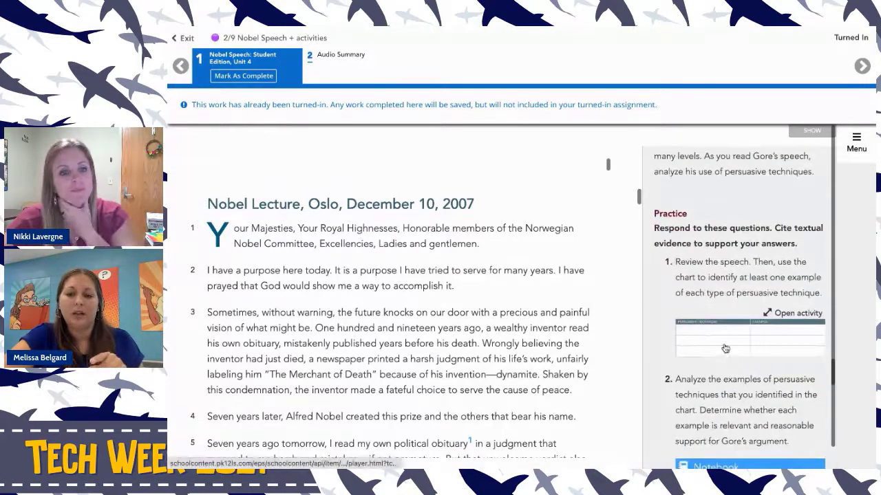
pyautogui.click(725, 349)
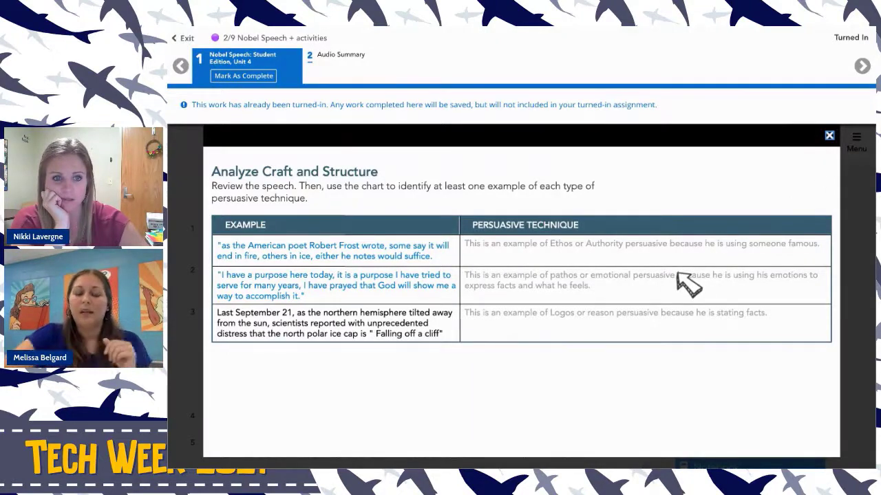
pyautogui.click(829, 136)
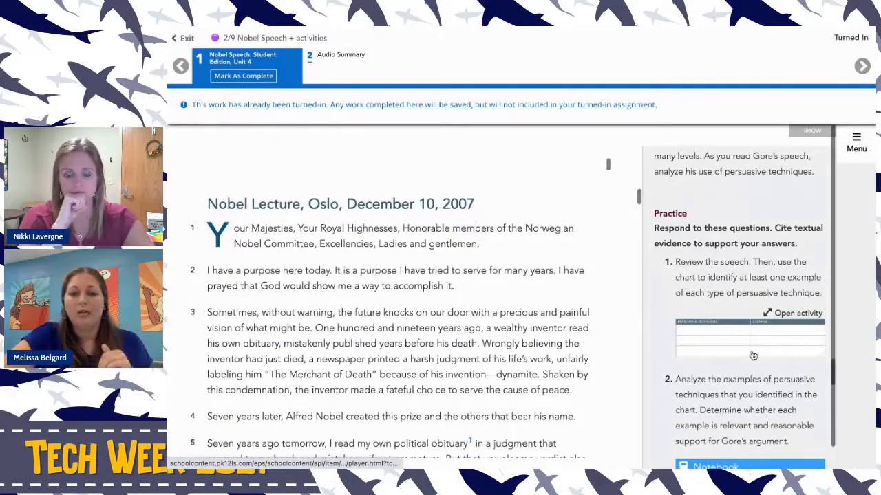
pyautogui.scroll(-4, 753, 356)
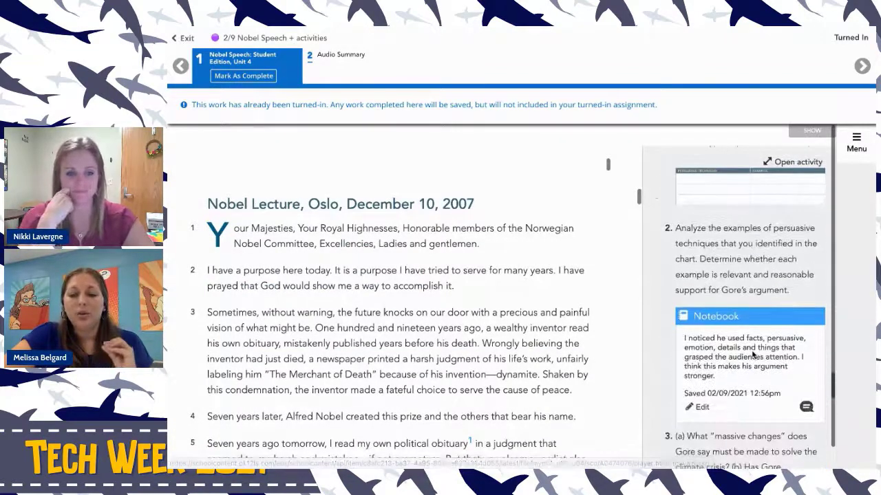
pyautogui.scroll(-2, 753, 355)
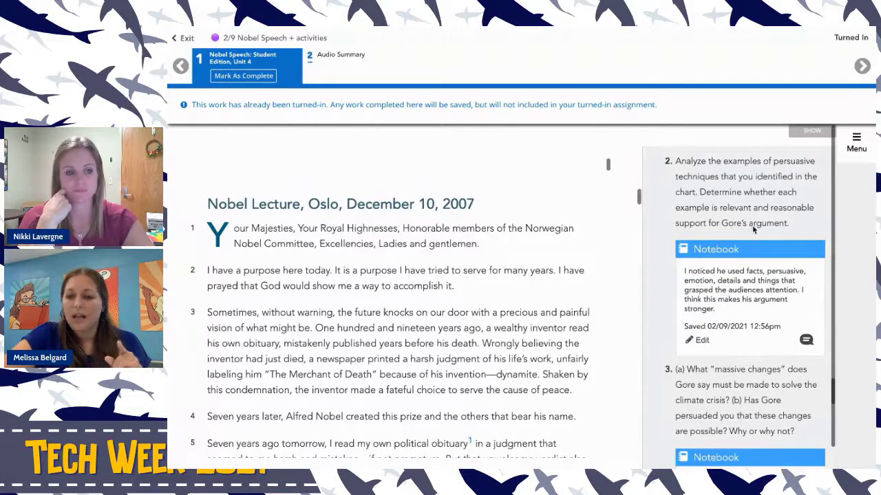
pyautogui.scroll(-5, 747, 318)
pyautogui.click(746, 316)
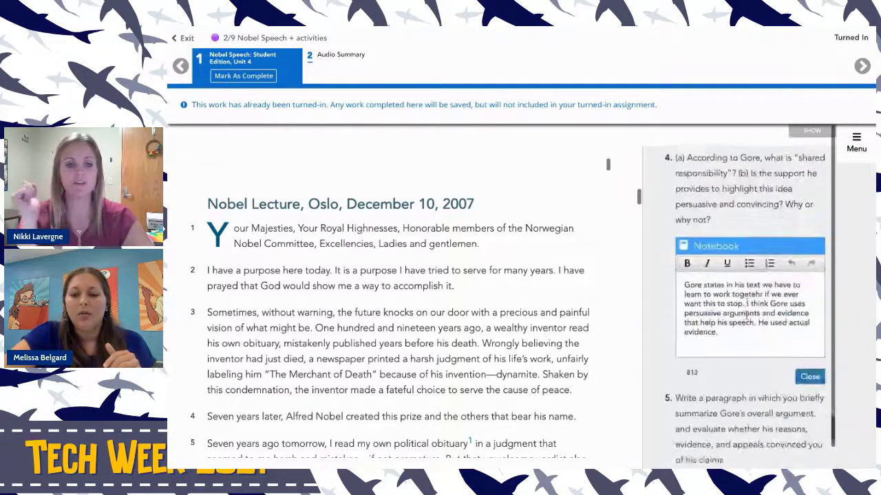
pyautogui.scroll(-8, 747, 318)
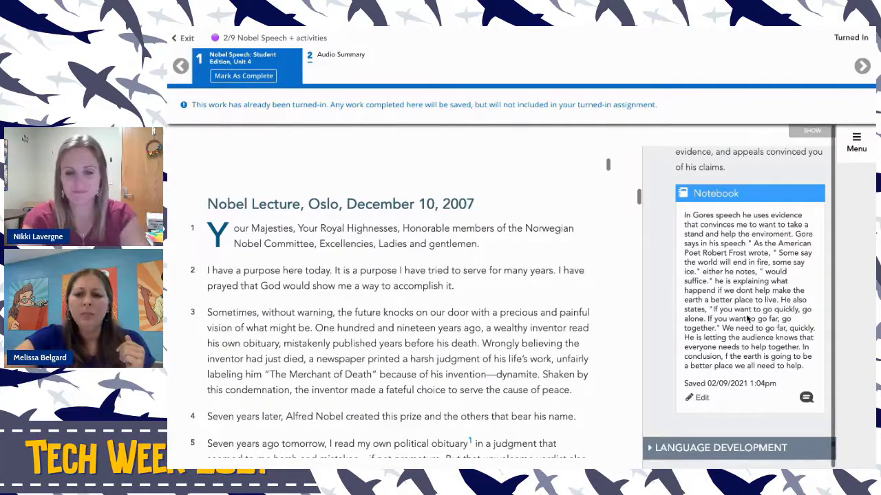
pyautogui.scroll(-1, 747, 318)
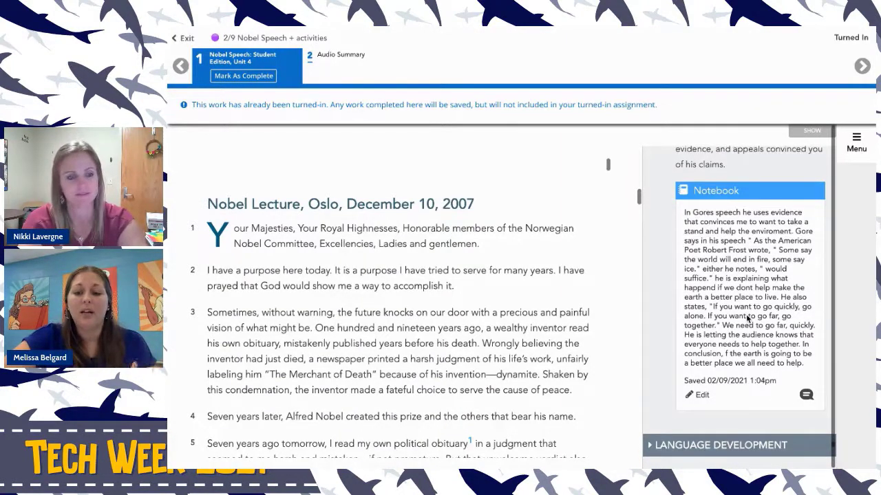
pyautogui.scroll(10, 747, 318)
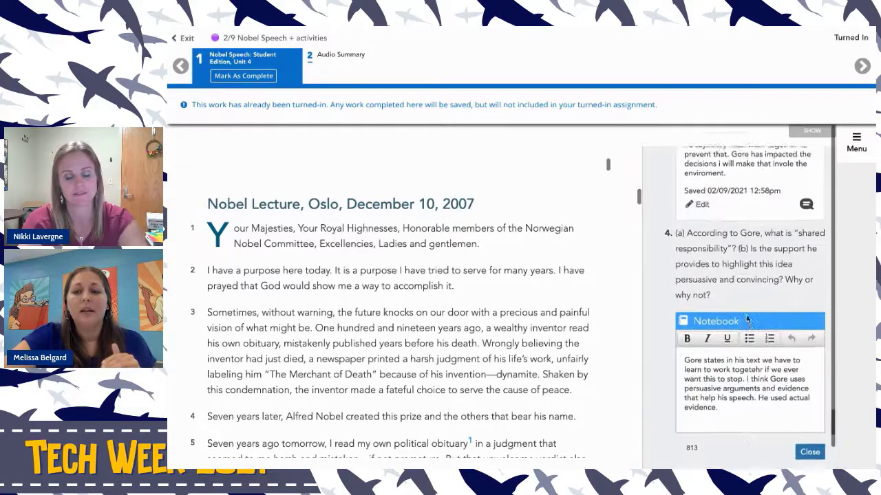
pyautogui.scroll(-15, 747, 318)
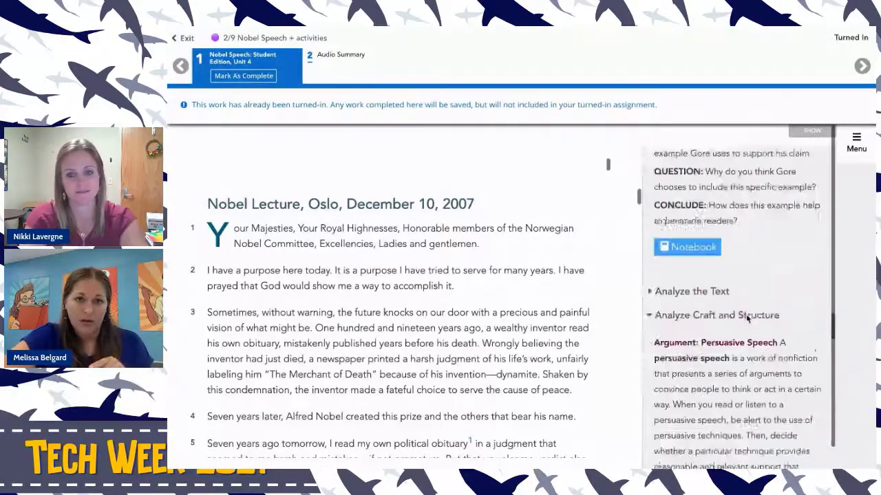
pyautogui.scroll(15, 747, 317)
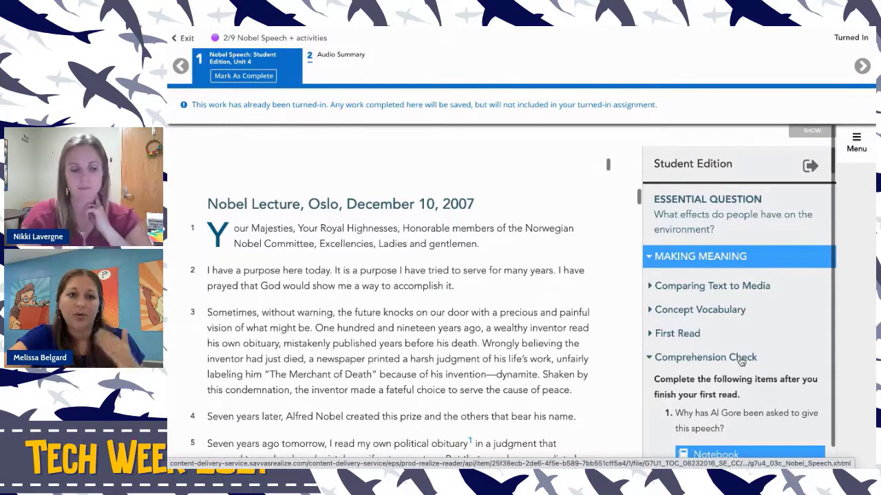
# - Mark the Student Edition completed, then view page 2 of the Audio Summary
pyautogui.click(273, 84)
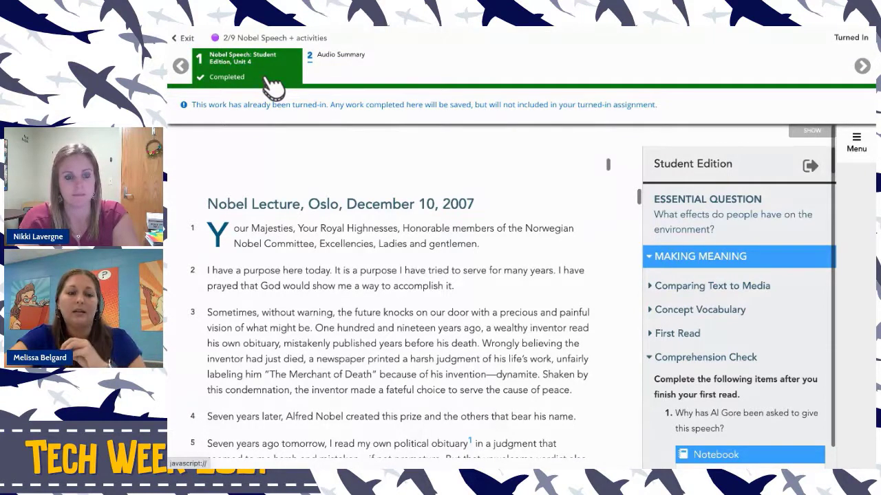
pyautogui.click(334, 60)
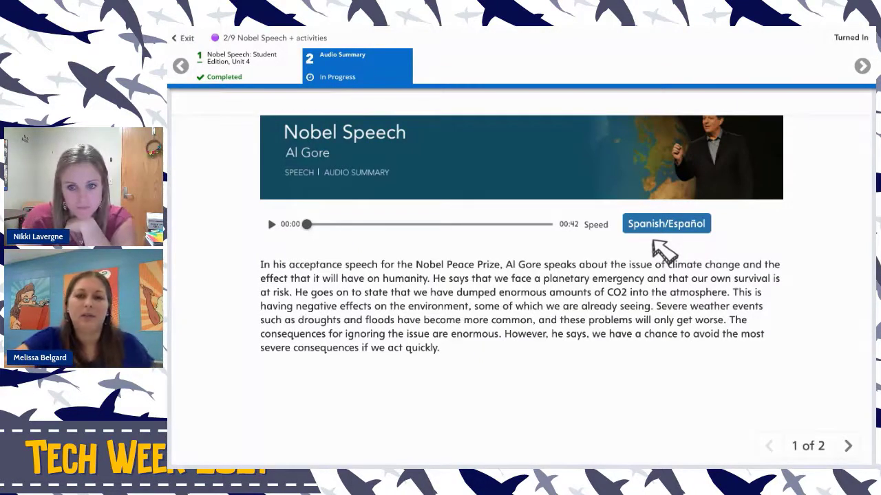
pyautogui.click(845, 448)
# - Cancel the Your Progress check, view the Spanish summary, and return to the Student Edition
pyautogui.click(848, 448)
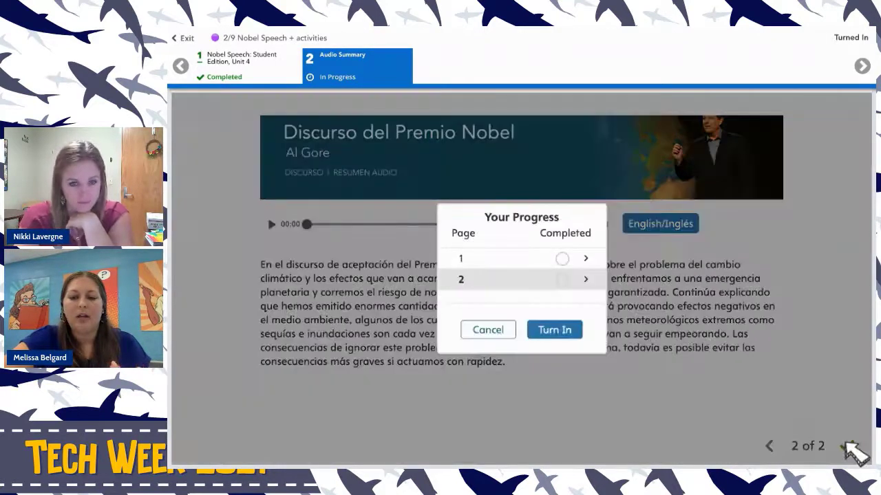
pyautogui.click(571, 260)
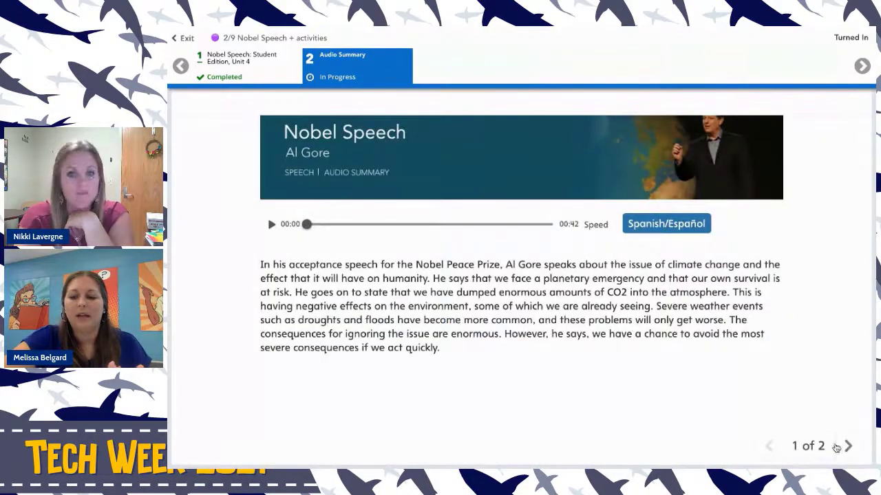
pyautogui.click(836, 448)
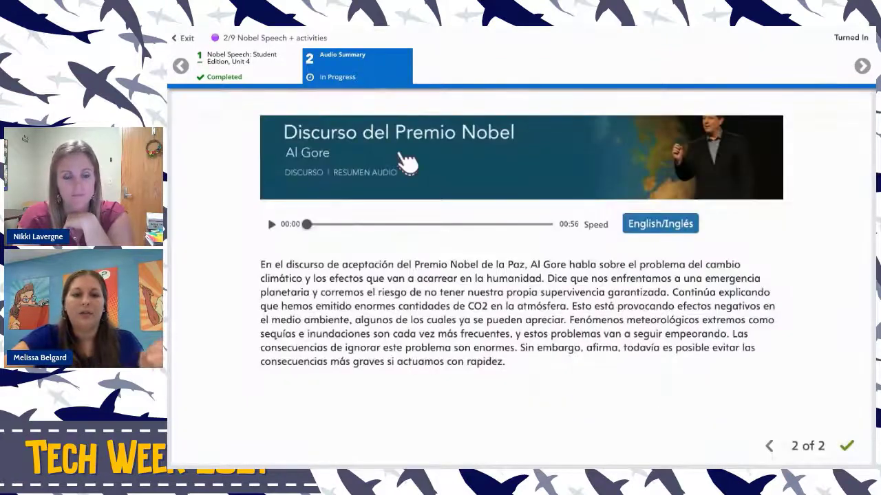
pyautogui.click(234, 65)
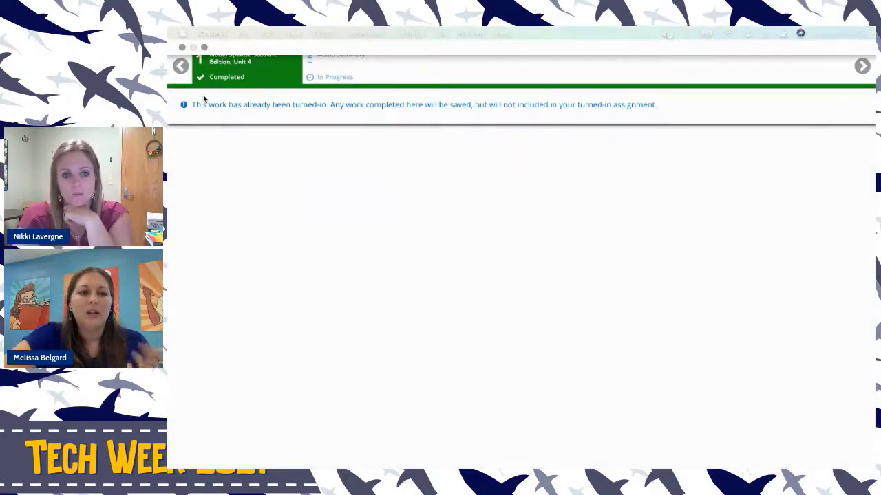
# - Exit the Nobel Speech assignment to its Turned In overview and sign out of Savvas
pyautogui.click(187, 39)
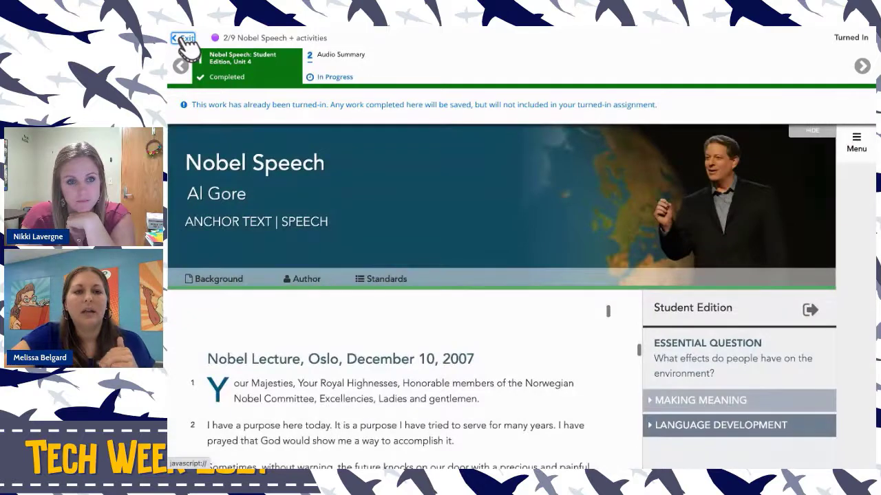
pyautogui.click(184, 38)
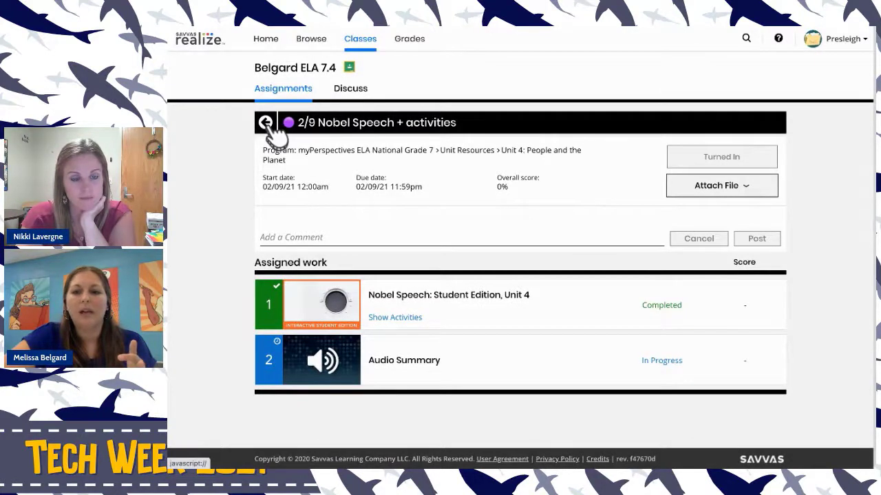
pyautogui.click(833, 41)
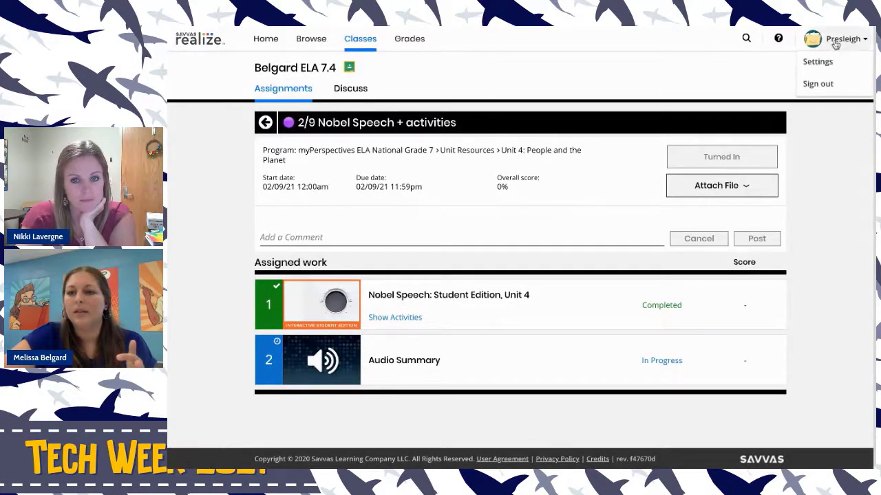
pyautogui.click(820, 84)
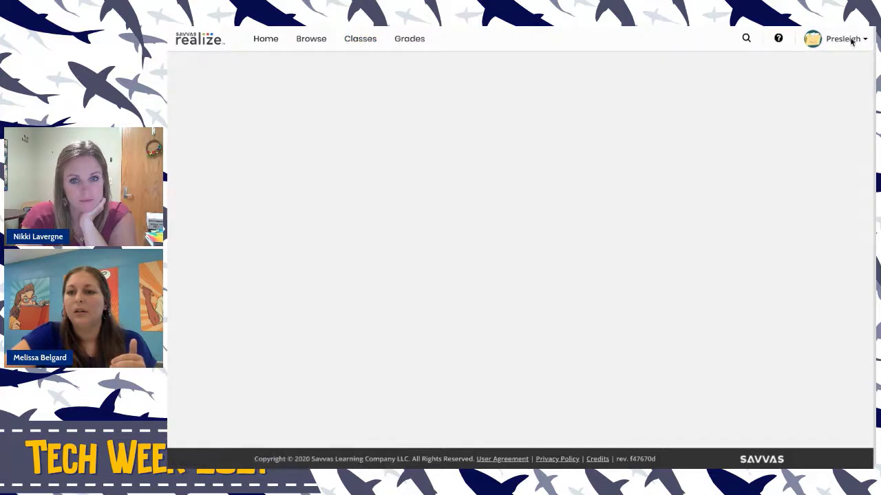
pyautogui.moveTo(355, 33)
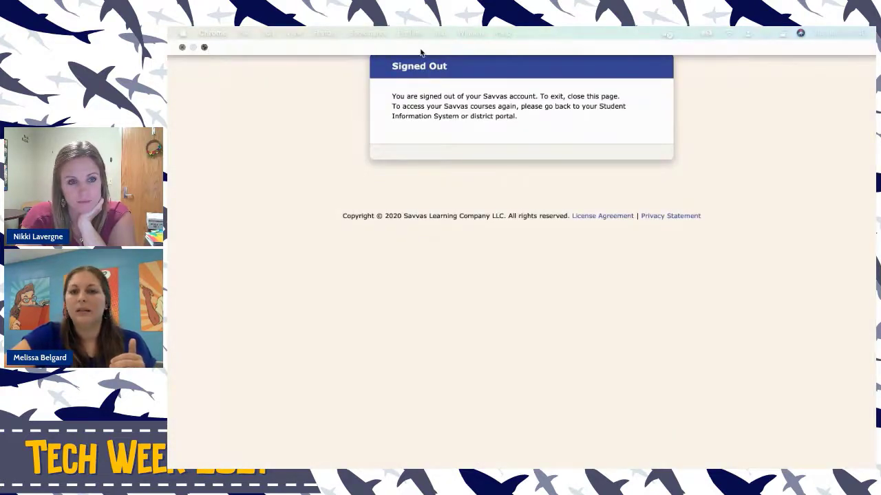
# - Bring the Clauses: Noun activity window forward, exit it, and go to the class list
pyautogui.click(203, 47)
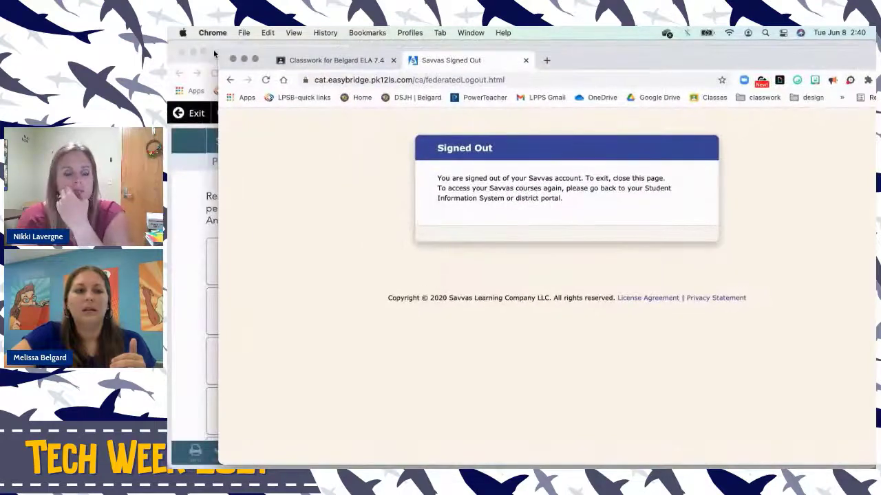
pyautogui.click(213, 54)
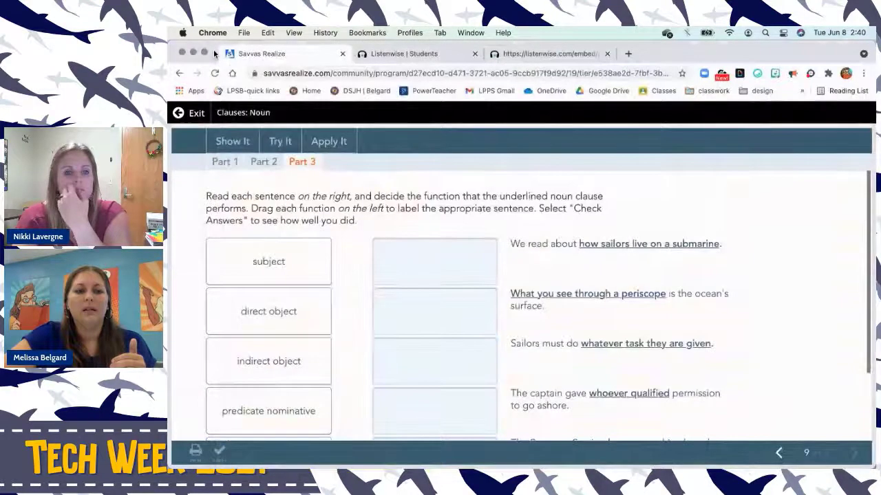
pyautogui.click(191, 116)
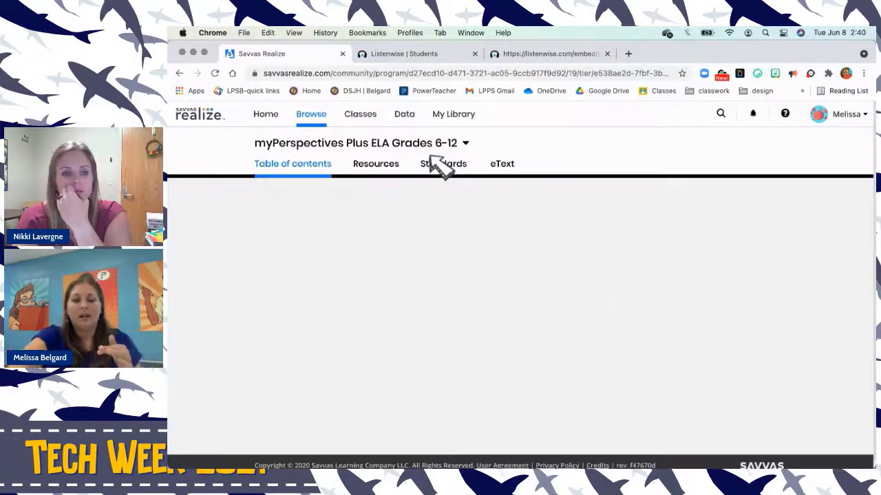
pyautogui.click(366, 115)
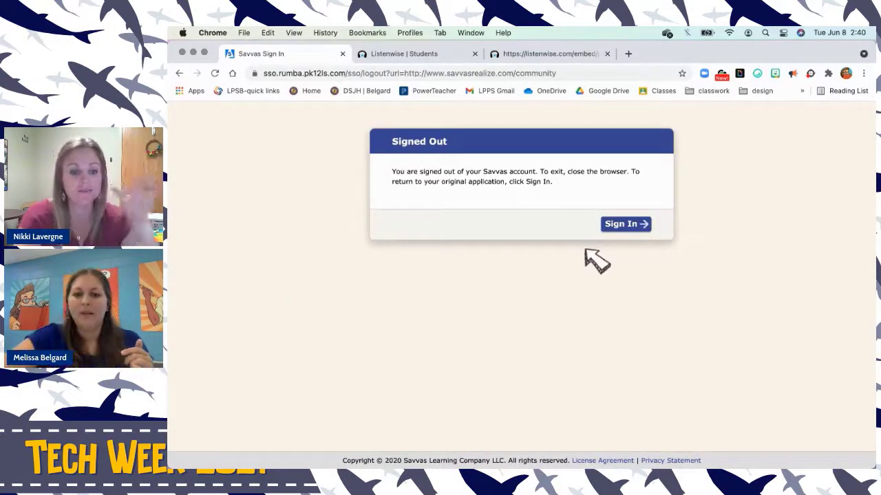
# - Sign back in via EasyBridge Plus & Auto for LIVINGSTON PARISH SCHOOL DIST as a teacher
pyautogui.click(626, 227)
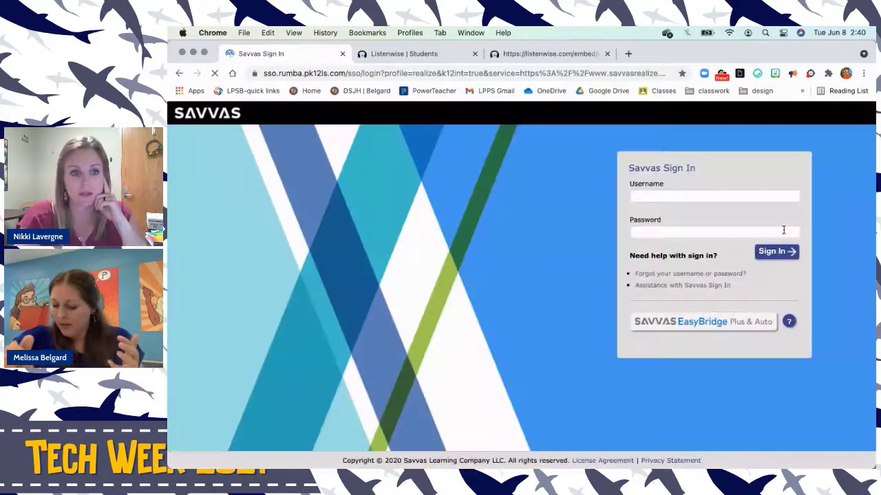
pyautogui.click(738, 327)
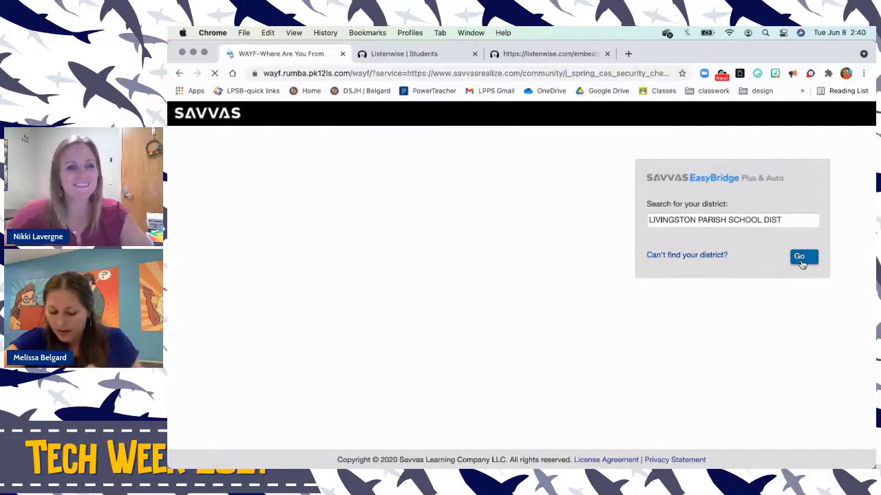
pyautogui.click(800, 261)
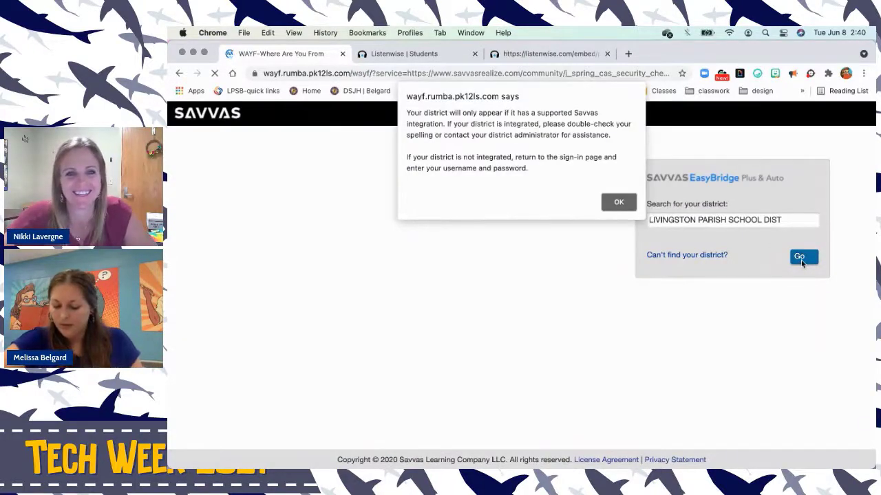
pyautogui.click(618, 203)
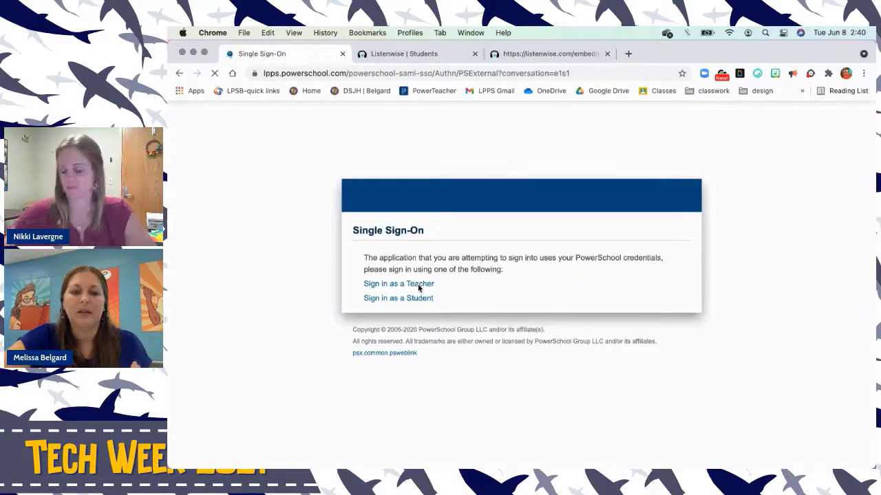
pyautogui.click(419, 285)
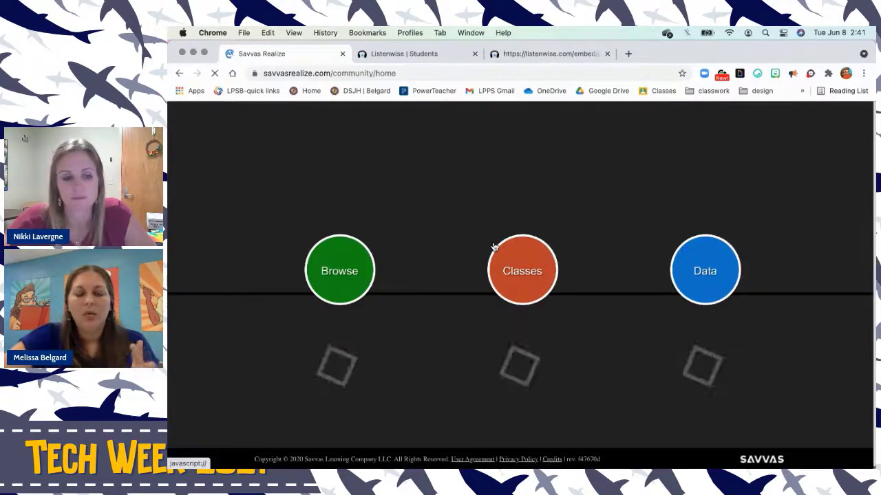
# - Open the Belgard ELA 7.4 class assignments from the Classes list
pyautogui.click(525, 278)
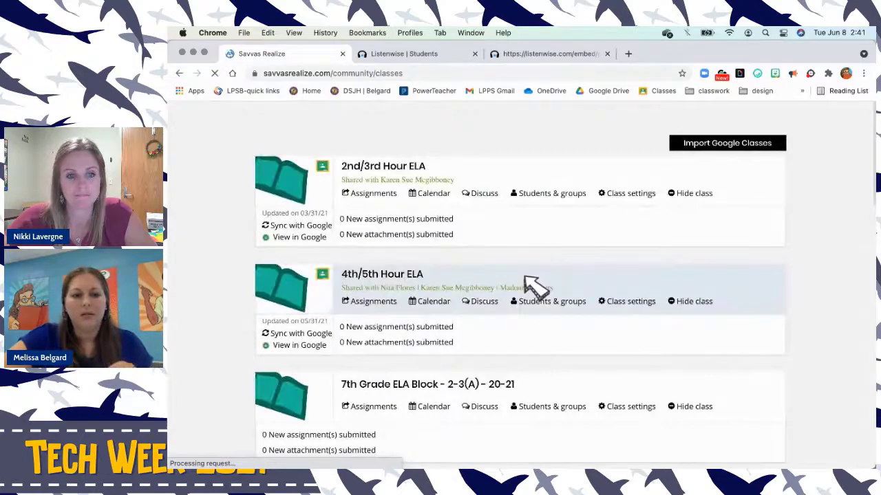
pyautogui.scroll(-10, 526, 279)
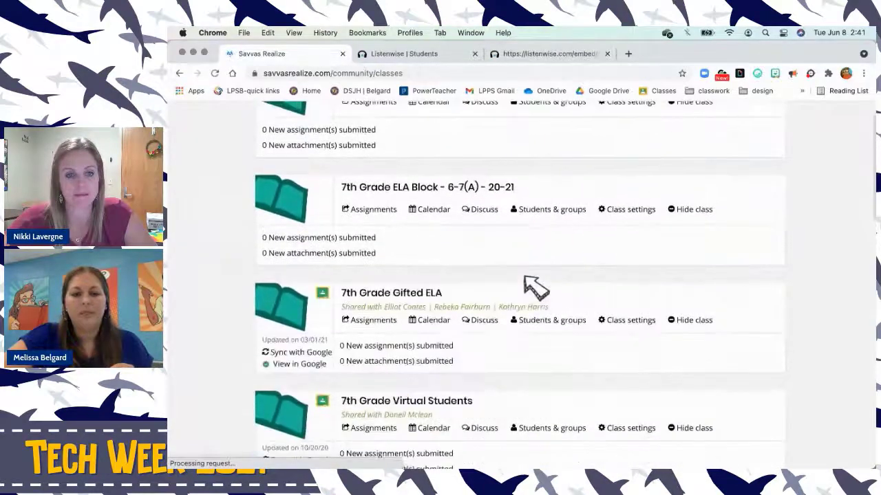
pyautogui.scroll(-6, 535, 288)
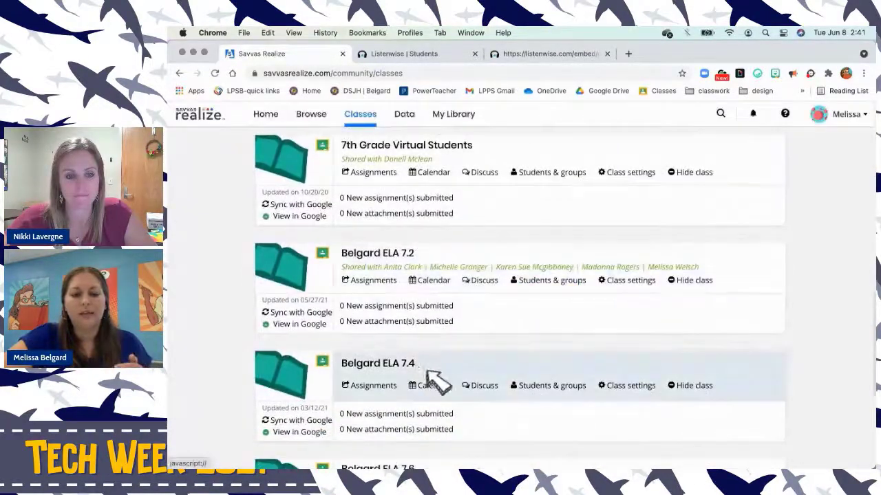
pyautogui.click(382, 380)
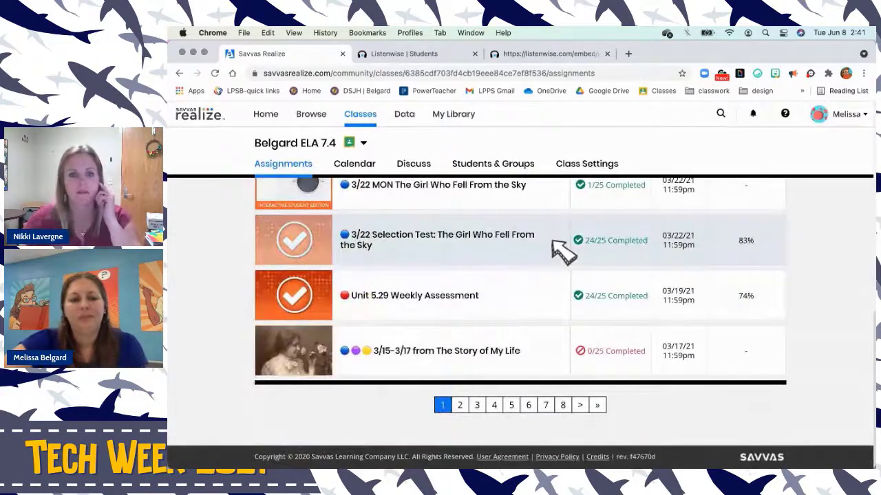
# - Jump to the last page of the Belgard ELA 7.4 assignments list
pyautogui.click(562, 404)
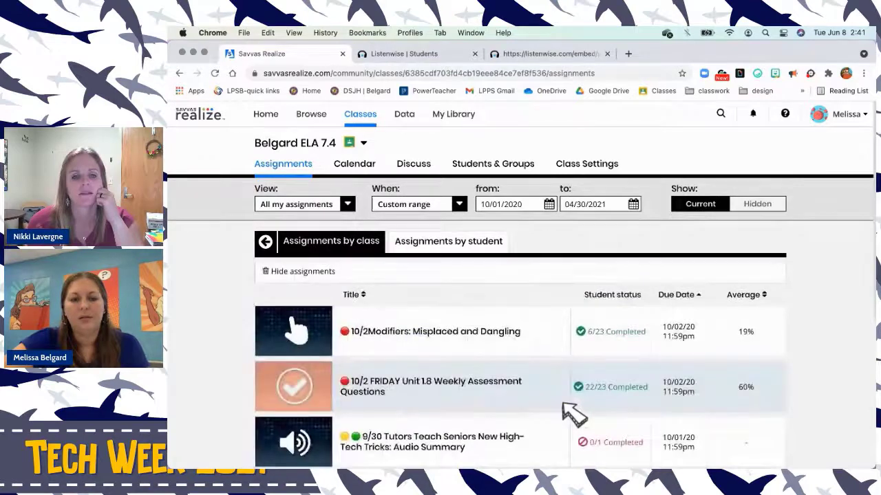
pyautogui.scroll(-5, 574, 413)
pyautogui.scroll(1, 571, 409)
pyautogui.scroll(2, 474, 279)
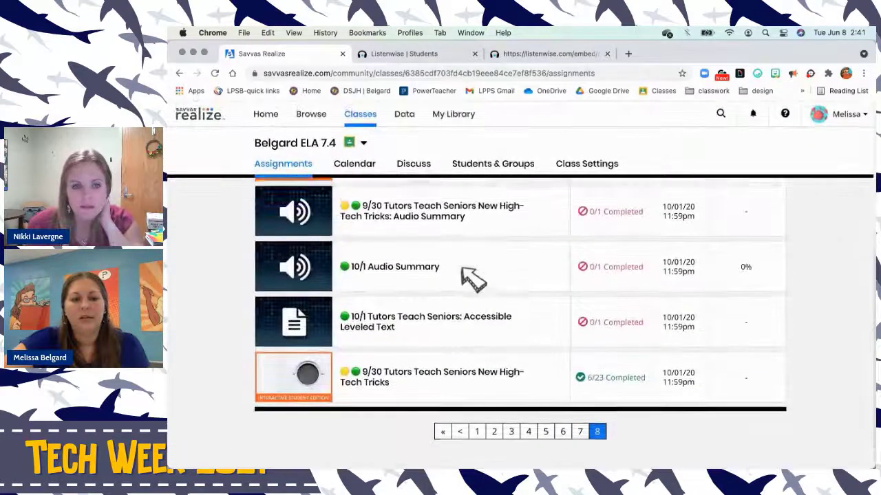
pyautogui.scroll(3, 472, 277)
pyautogui.scroll(-5, 522, 351)
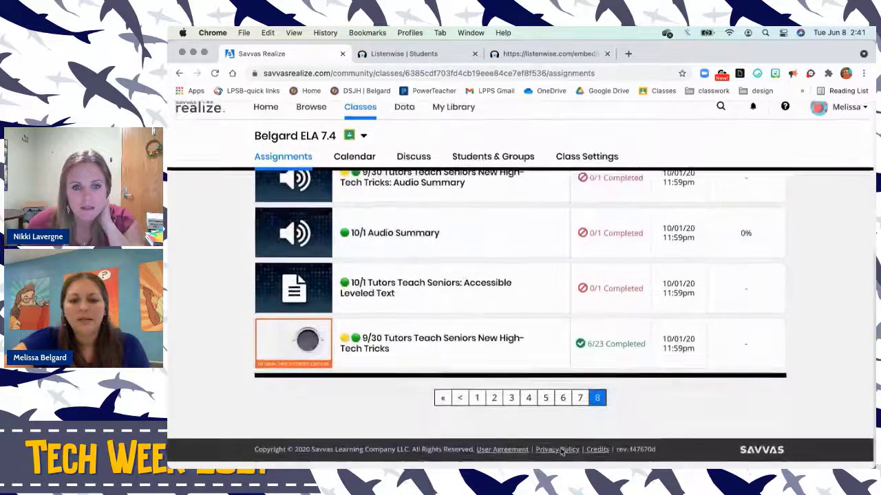
# - Show page 7's 10/5 from Mom & Me & Mom status: 2 completed, 14 in progress, 7 not started
pyautogui.click(581, 405)
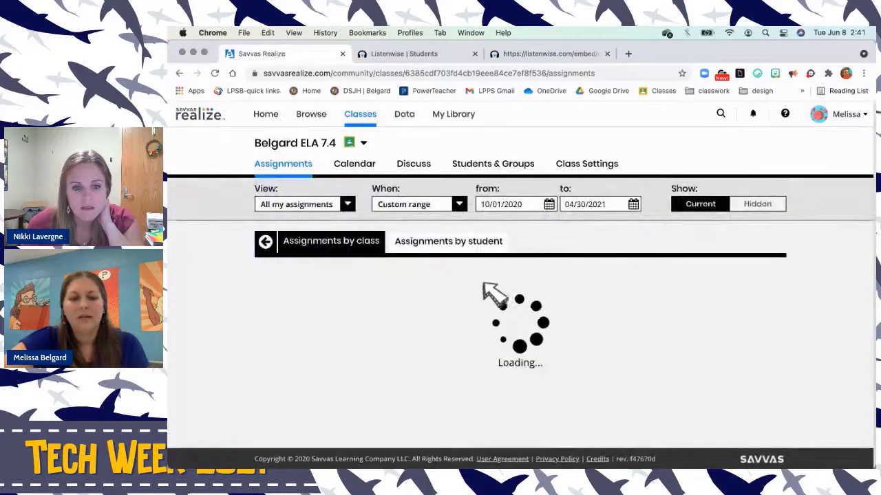
pyautogui.scroll(-10, 490, 293)
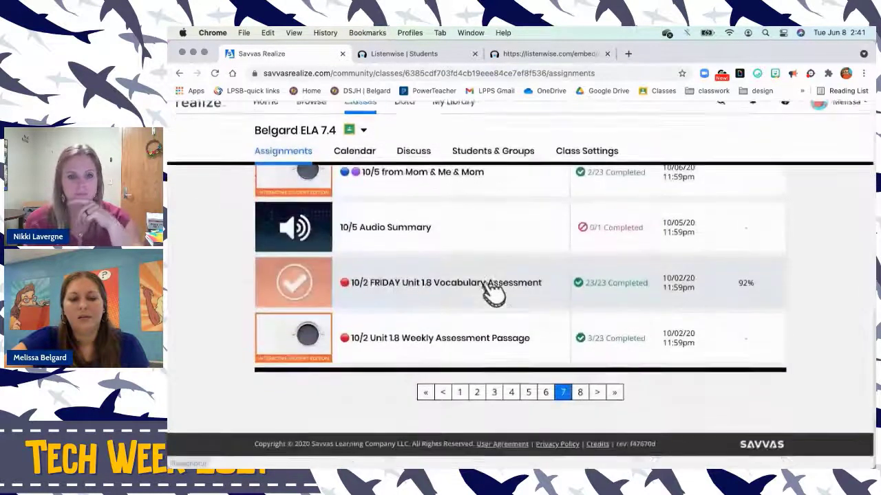
pyautogui.scroll(3, 475, 275)
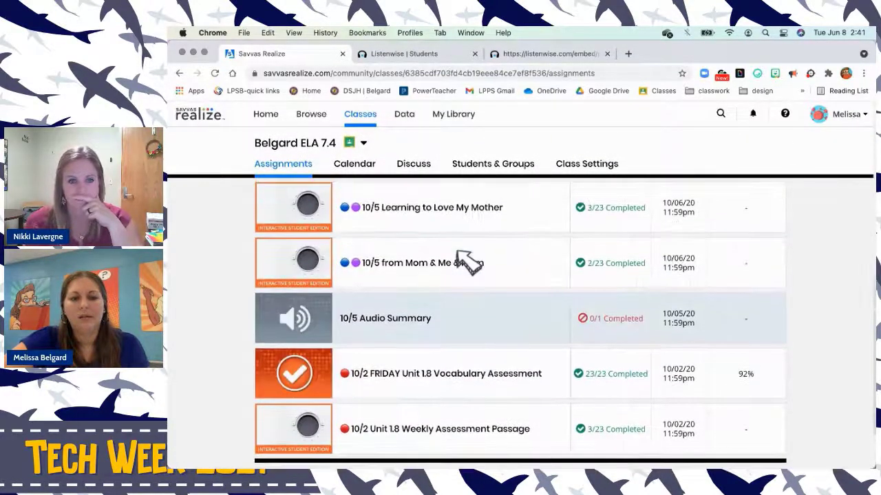
pyautogui.scroll(-1, 482, 268)
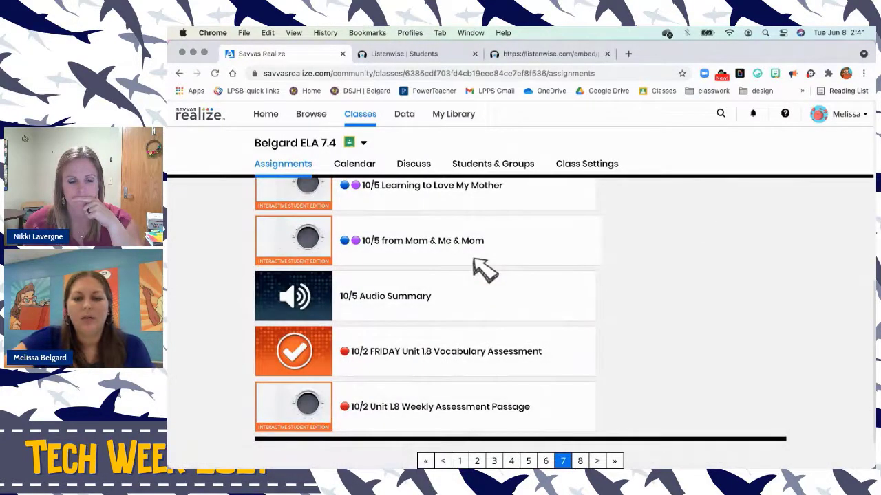
pyautogui.moveTo(430, 262)
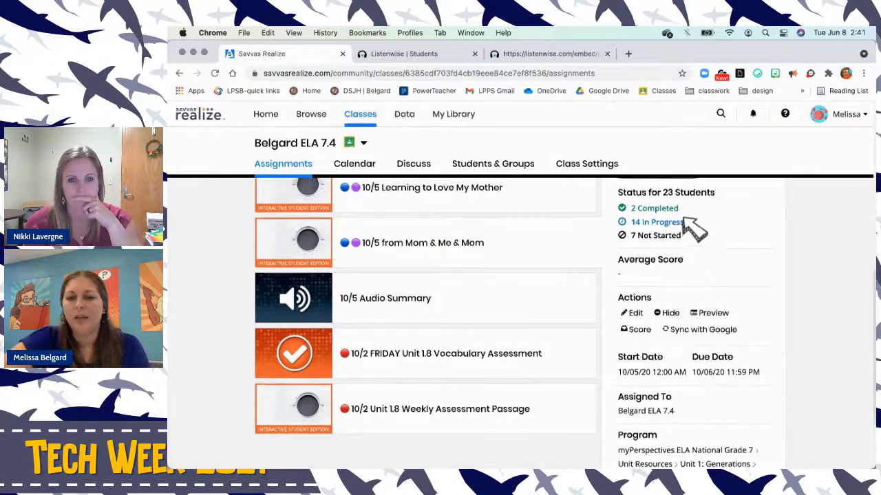
pyautogui.scroll(1, 692, 223)
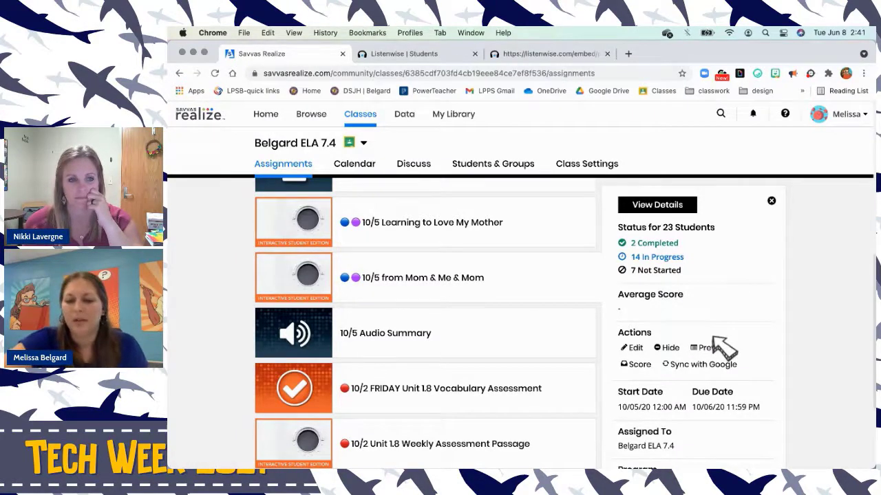
pyautogui.scroll(-1, 720, 344)
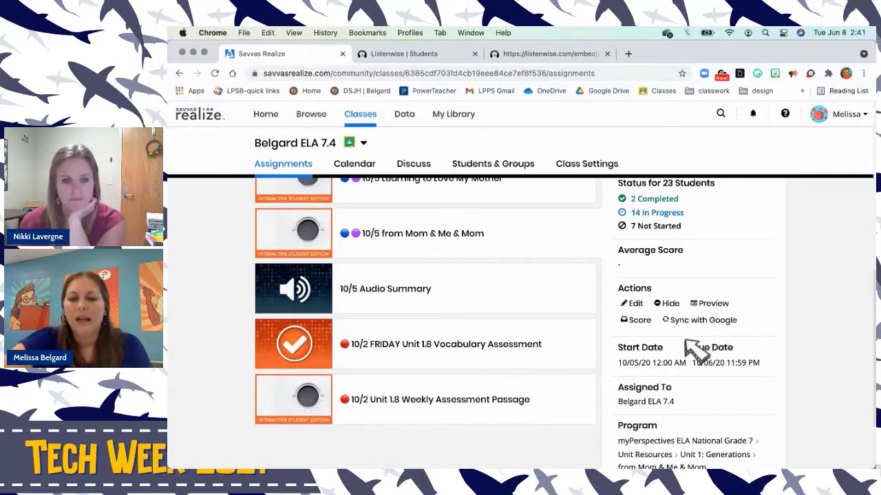
# - Open the Score page for from Mom & Me & Mom and scroll through the per-student statuses
pyautogui.click(632, 321)
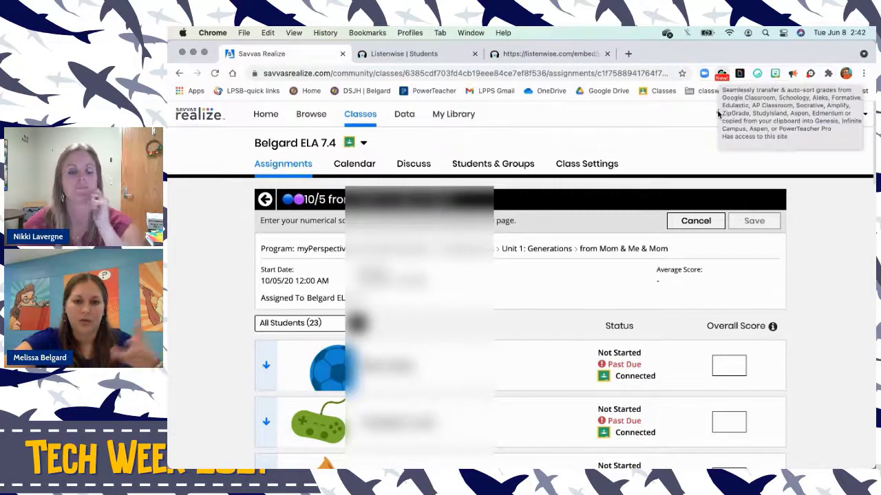
pyautogui.scroll(-3, 541, 329)
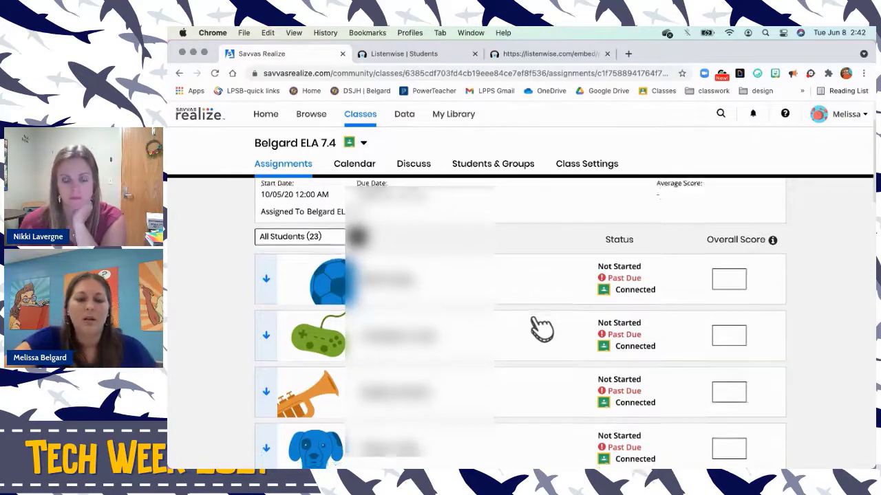
pyautogui.scroll(-2, 541, 329)
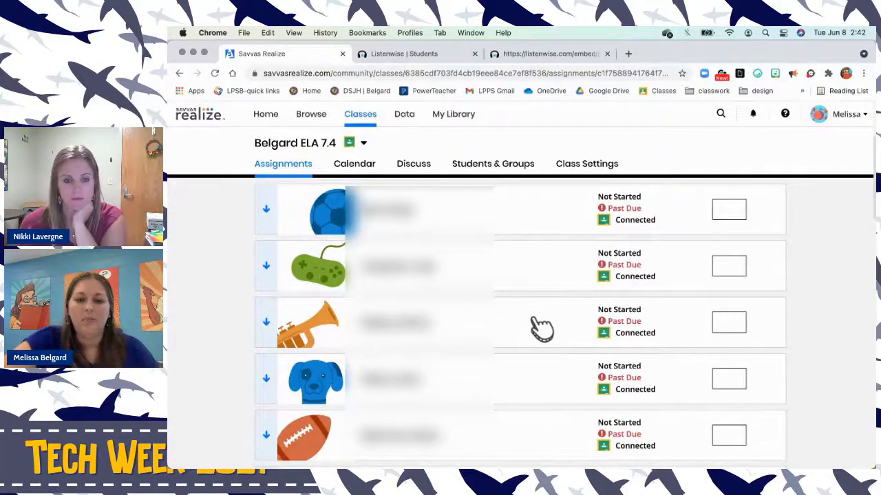
pyautogui.scroll(-1, 541, 329)
pyautogui.scroll(-2, 541, 329)
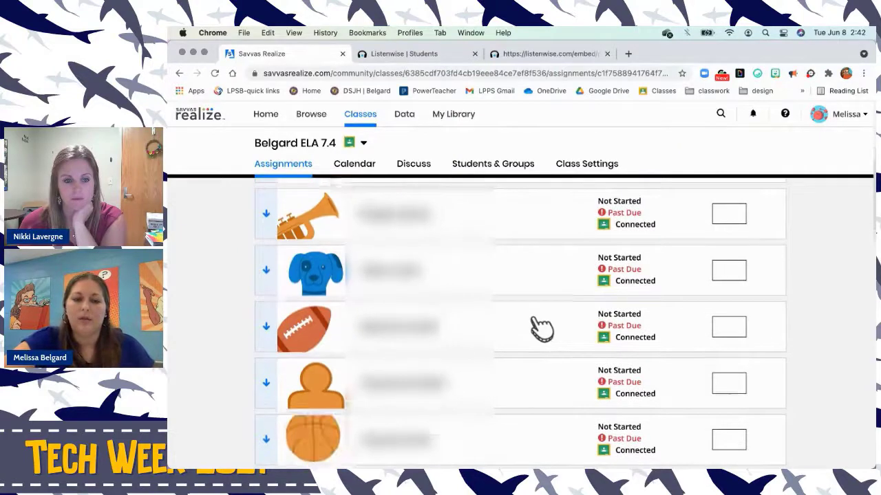
pyautogui.scroll(3, 542, 328)
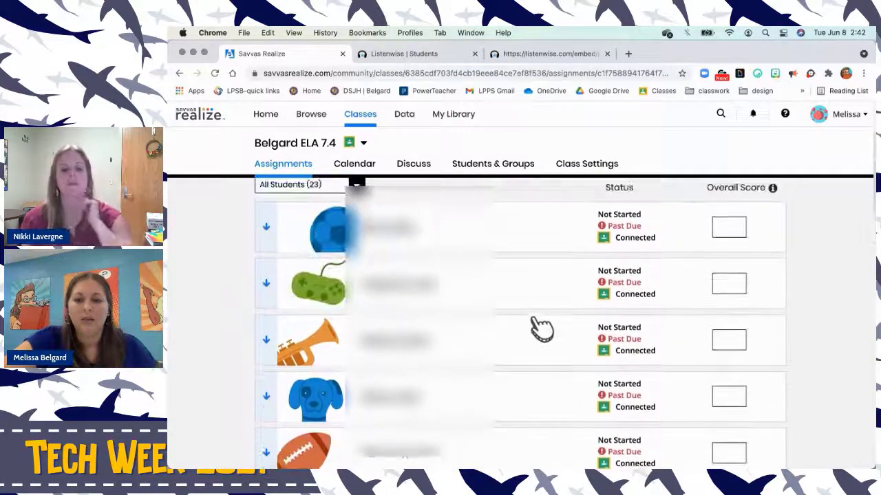
pyautogui.scroll(1, 582, 292)
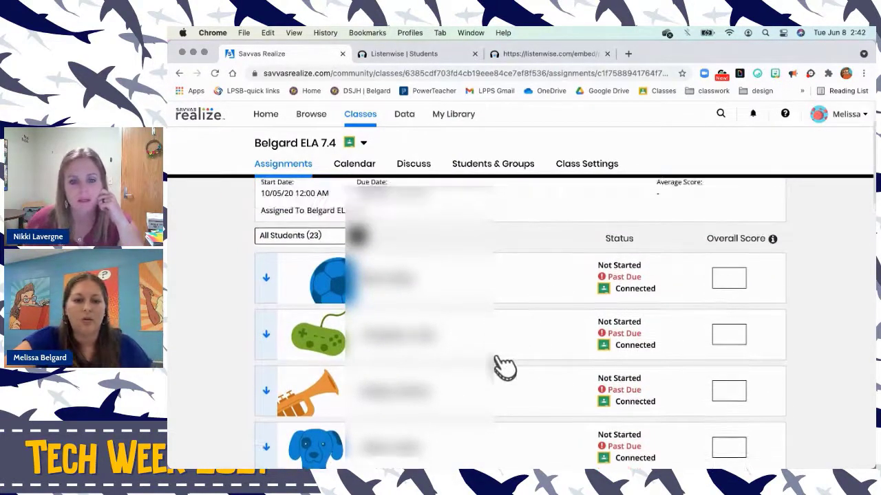
pyautogui.scroll(-6, 495, 366)
pyautogui.scroll(-10, 504, 366)
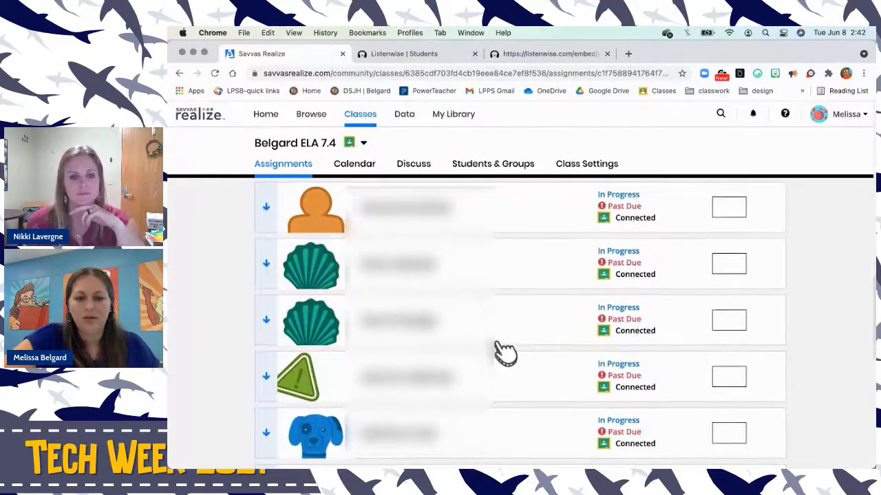
# - Expand an in-progress student's row to show their comments and Unit 1 work
pyautogui.click(499, 343)
pyautogui.click(499, 343)
pyautogui.click(499, 342)
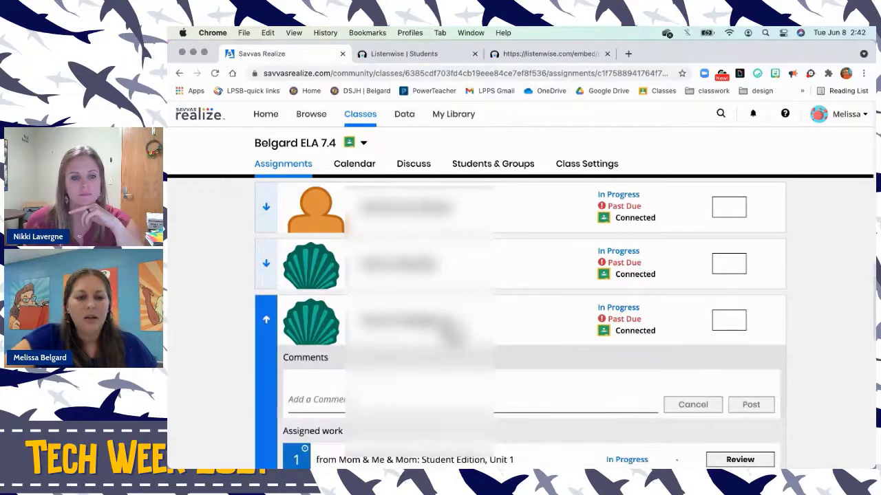
pyautogui.scroll(-2, 448, 328)
pyautogui.scroll(-1, 449, 329)
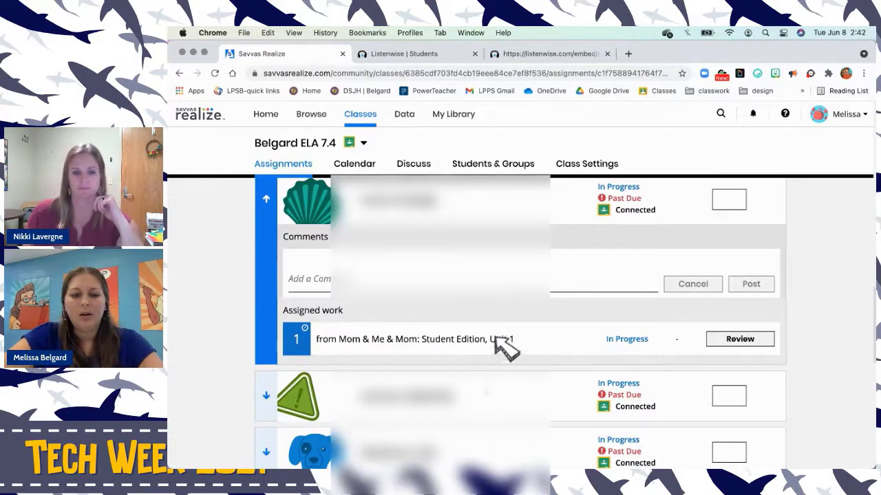
# - Review the student's work in progress and expand Making Meaning and Concept Vocabulary
pyautogui.click(731, 341)
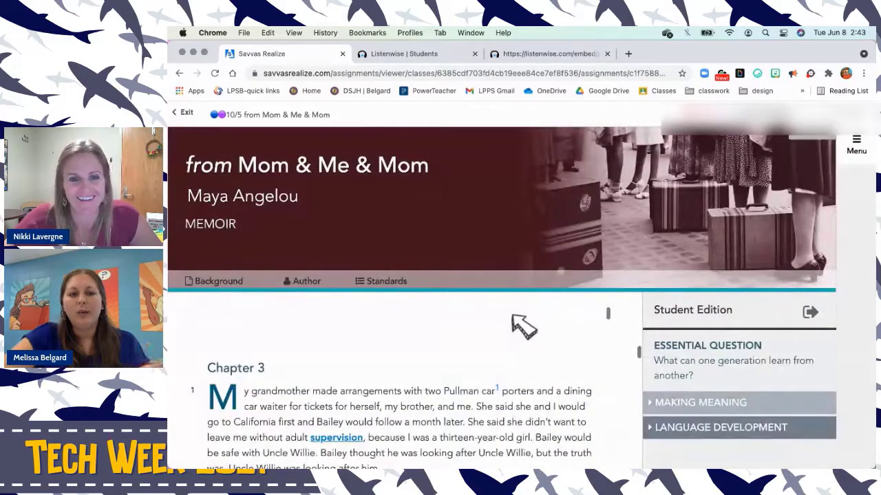
pyautogui.scroll(-3, 542, 320)
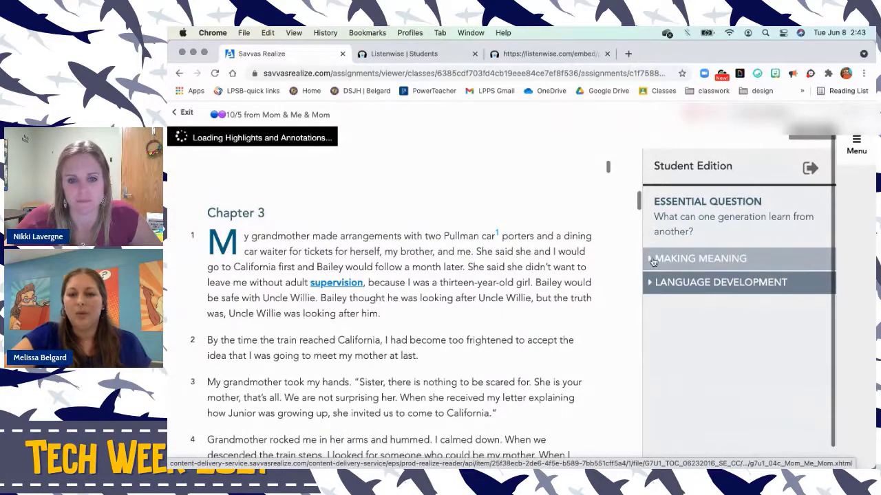
pyautogui.click(652, 261)
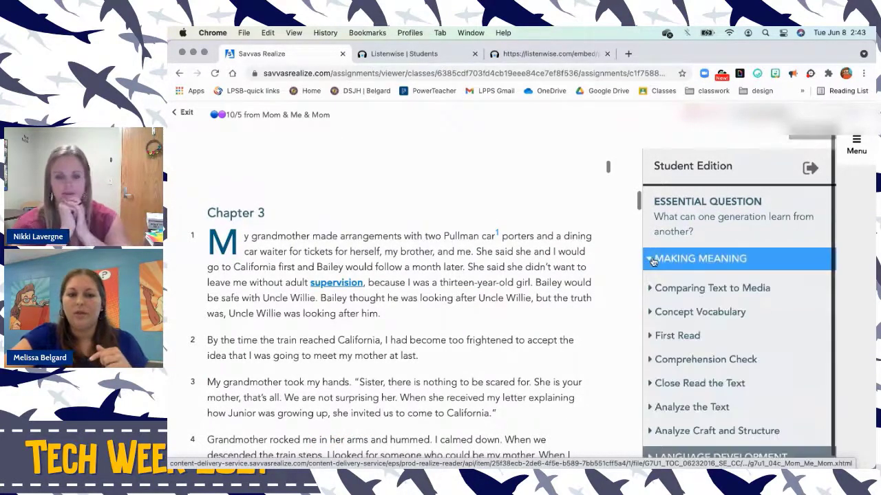
pyautogui.click(653, 313)
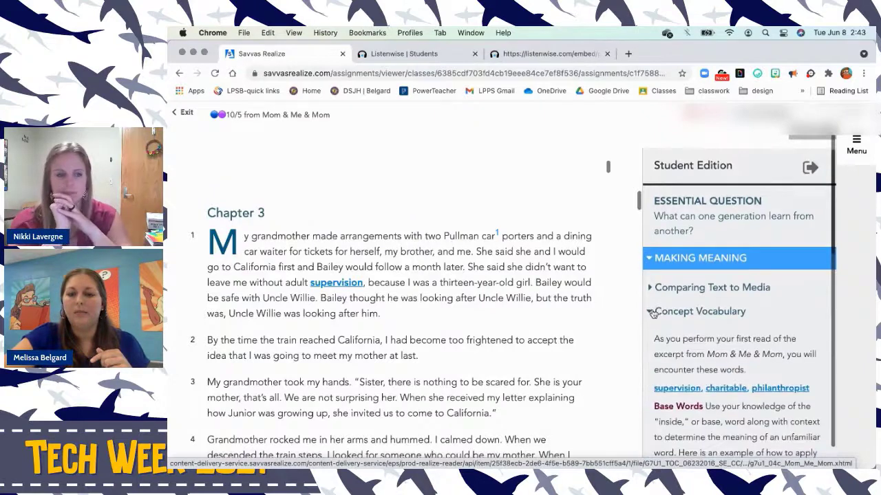
# - Expand the Comprehension Check and Close Read the Text sections of the guide
pyautogui.scroll(-5, 654, 313)
pyautogui.scroll(-5, 654, 313)
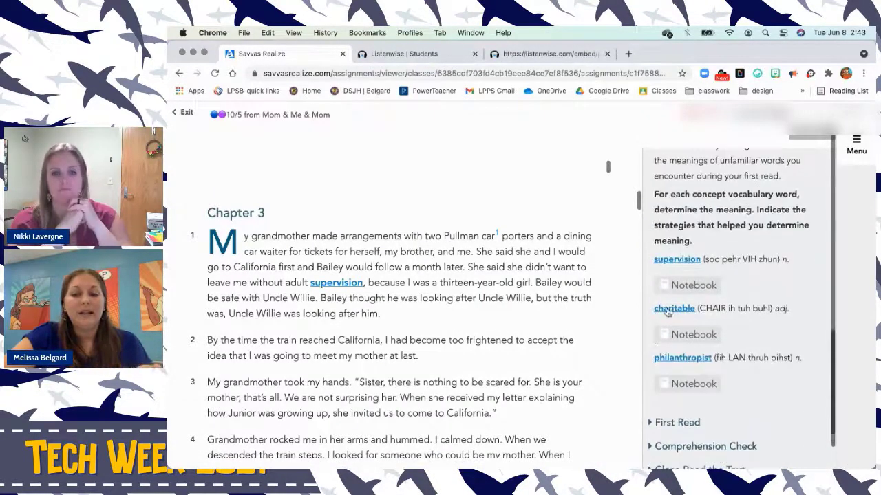
pyautogui.scroll(-3, 669, 423)
pyautogui.click(652, 348)
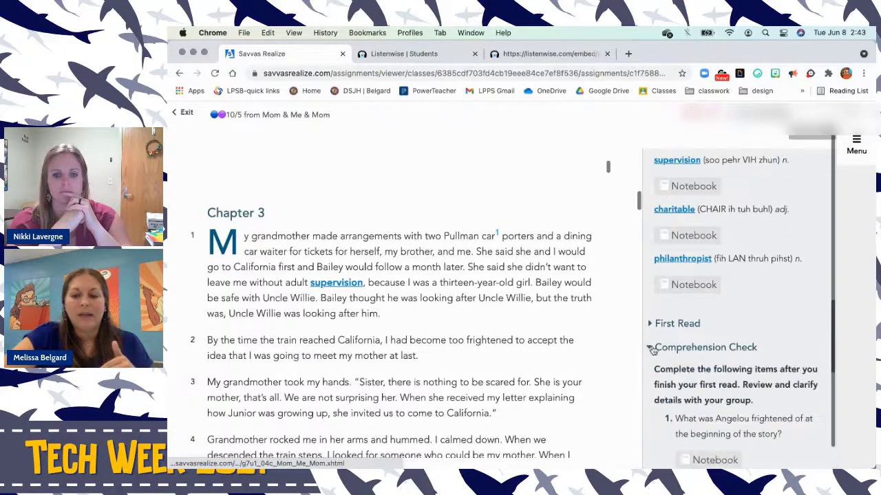
pyautogui.scroll(-8, 709, 372)
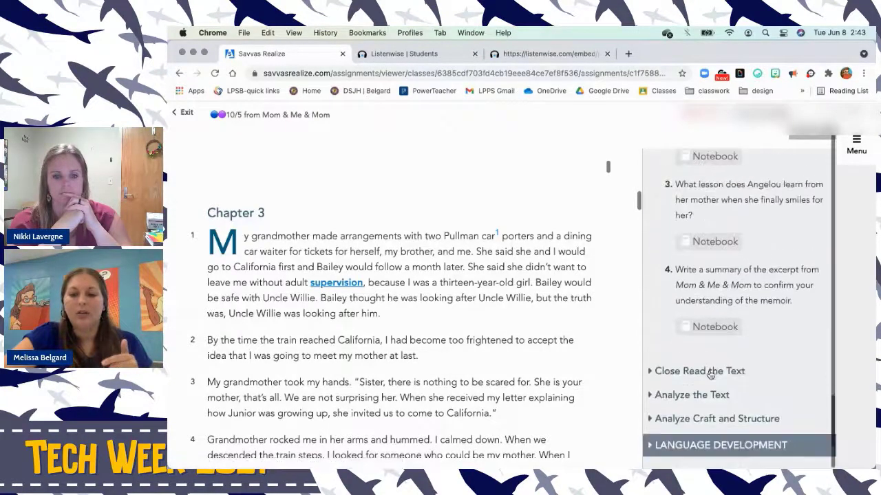
pyautogui.click(650, 351)
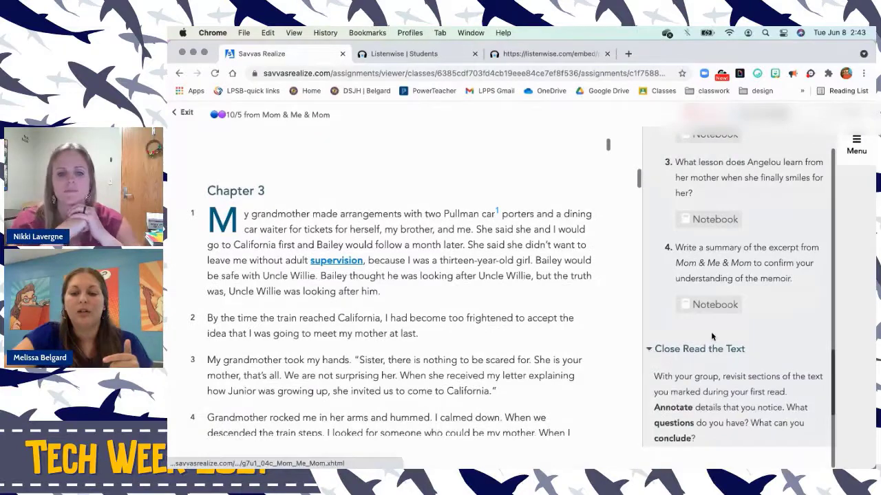
pyautogui.scroll(-3, 711, 332)
pyautogui.scroll(15, 711, 332)
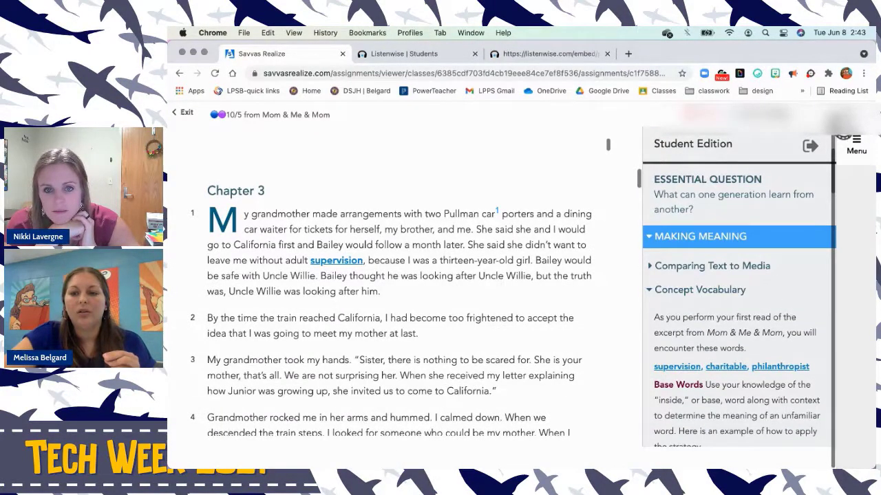
# - Exit the Student Edition reader and expand a Completed student's row in the list
pyautogui.click(183, 112)
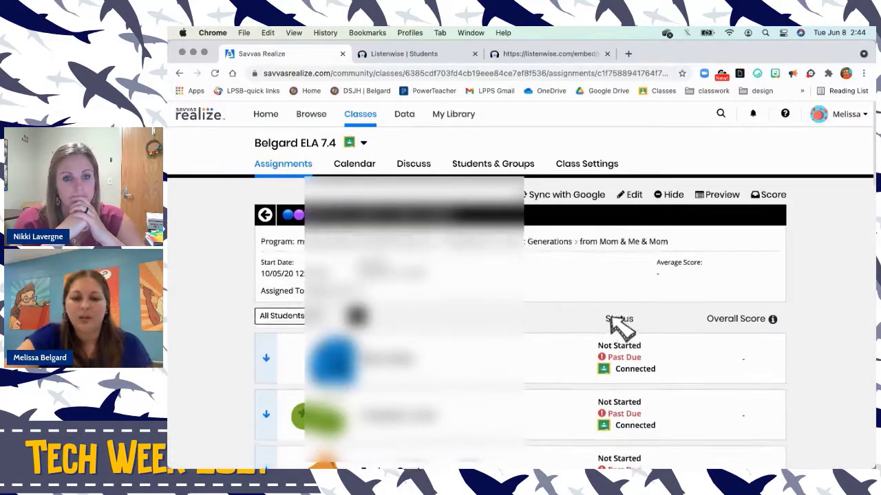
pyautogui.scroll(-5, 619, 327)
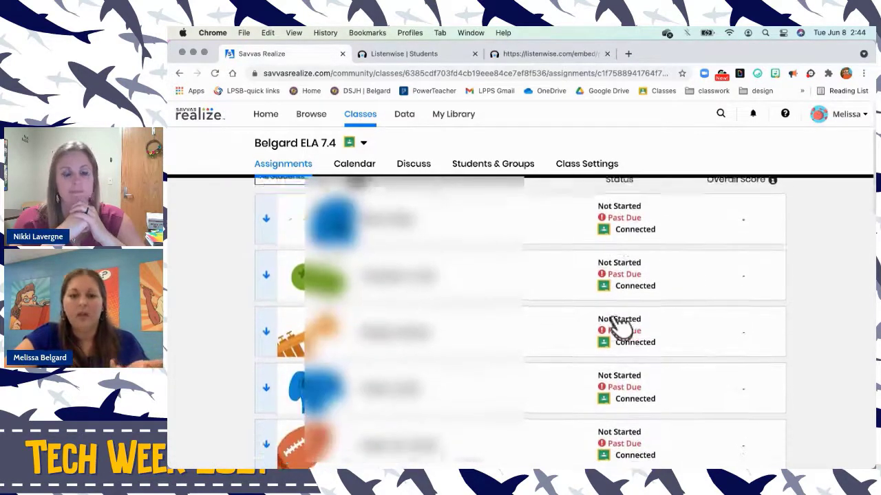
pyautogui.scroll(-10, 619, 327)
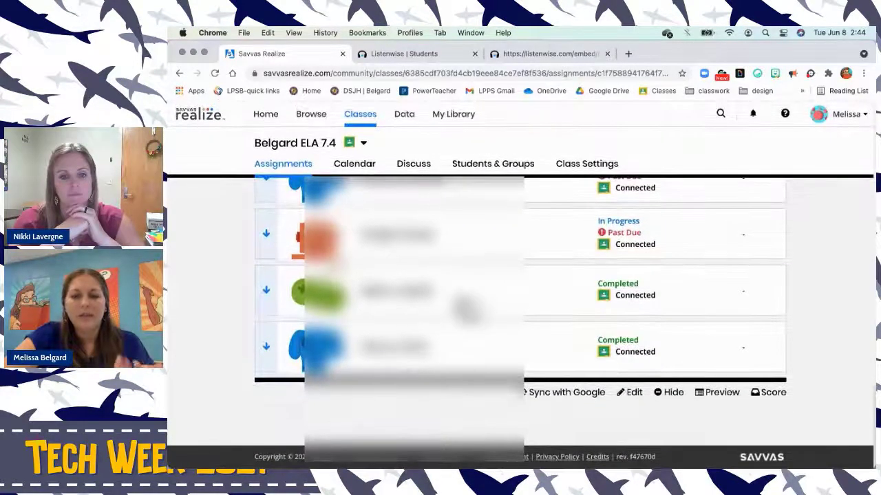
pyautogui.click(465, 308)
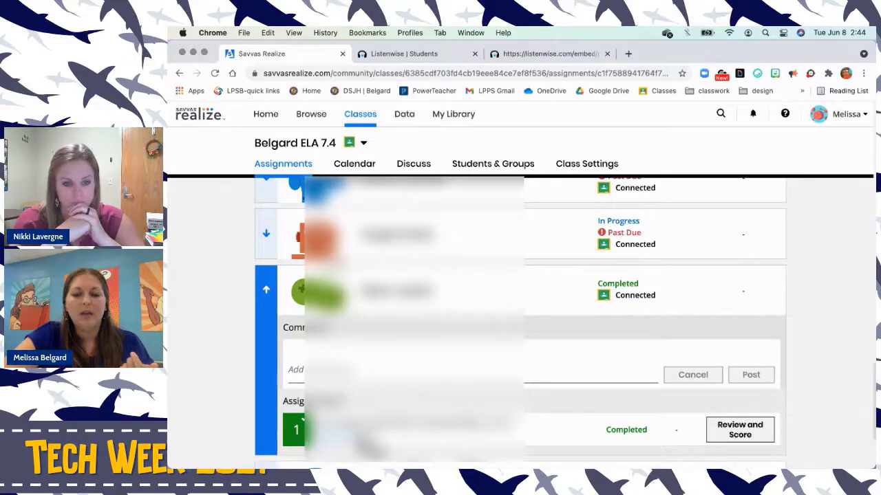
pyautogui.scroll(-2, 367, 446)
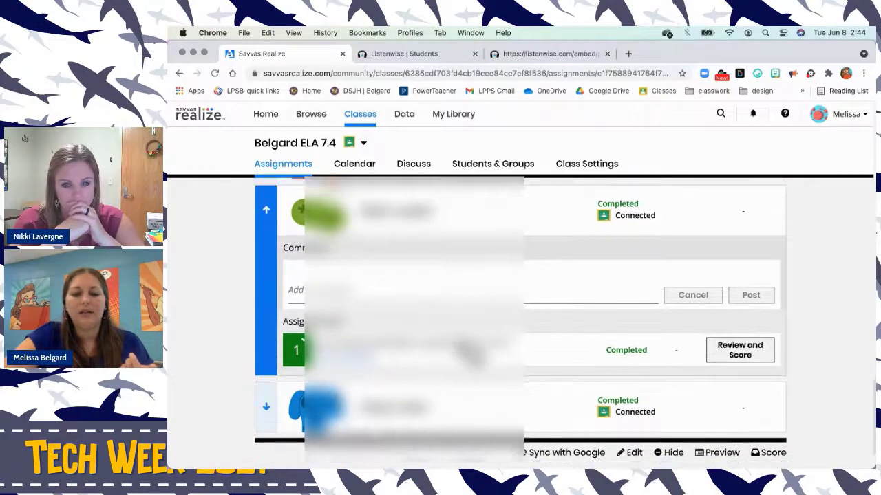
pyautogui.click(747, 353)
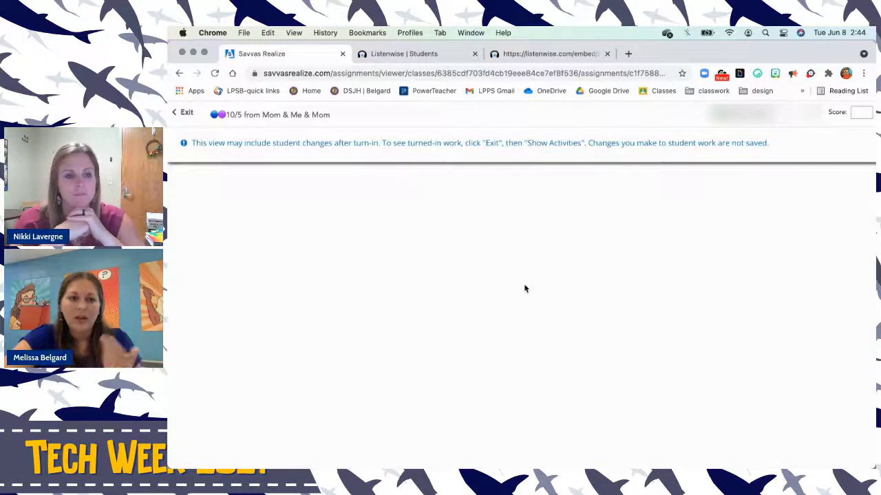
pyautogui.click(187, 113)
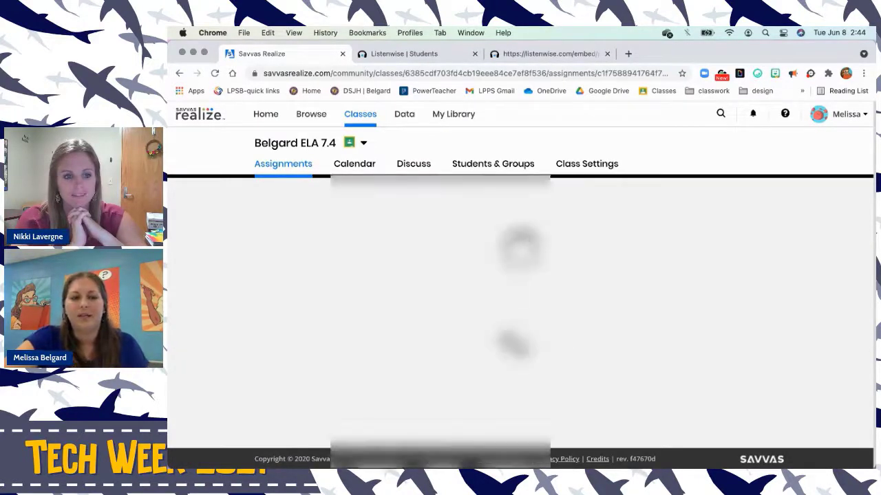
# - Expand the Completed student's row and show the activities in their assigned work
pyautogui.scroll(-5, 515, 342)
pyautogui.scroll(-5, 511, 342)
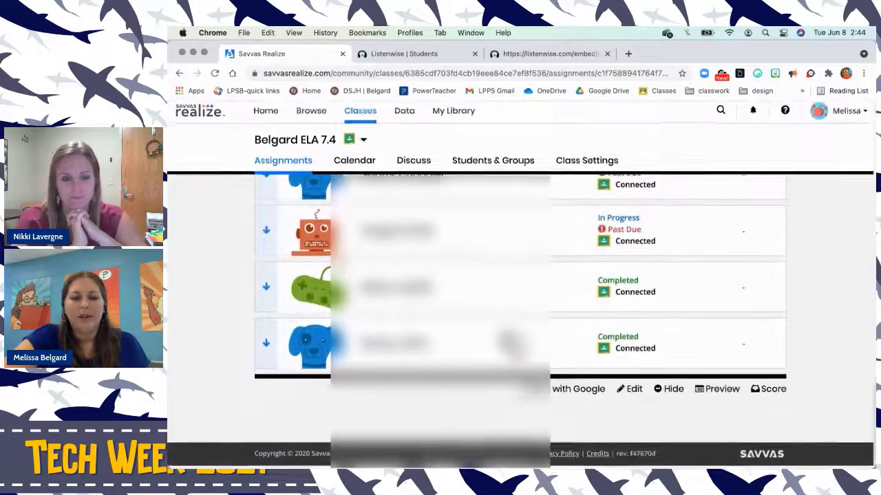
pyautogui.scroll(3, 447, 258)
pyautogui.scroll(-3, 446, 258)
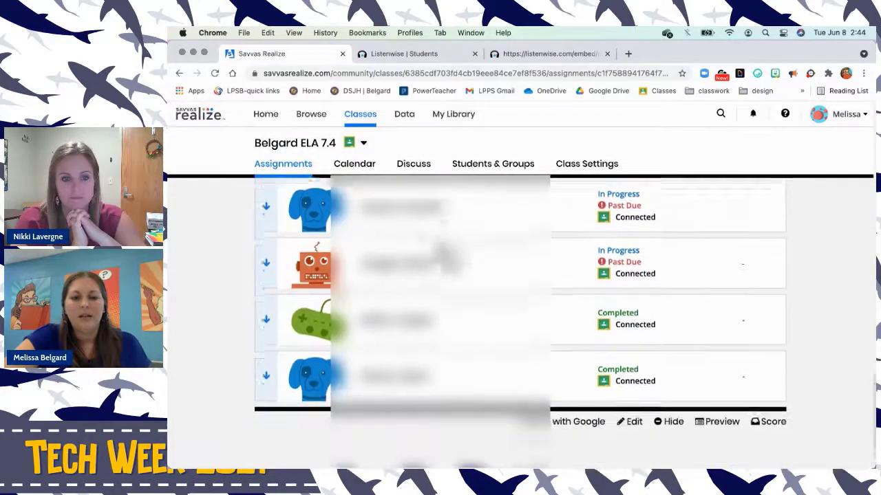
pyautogui.click(440, 302)
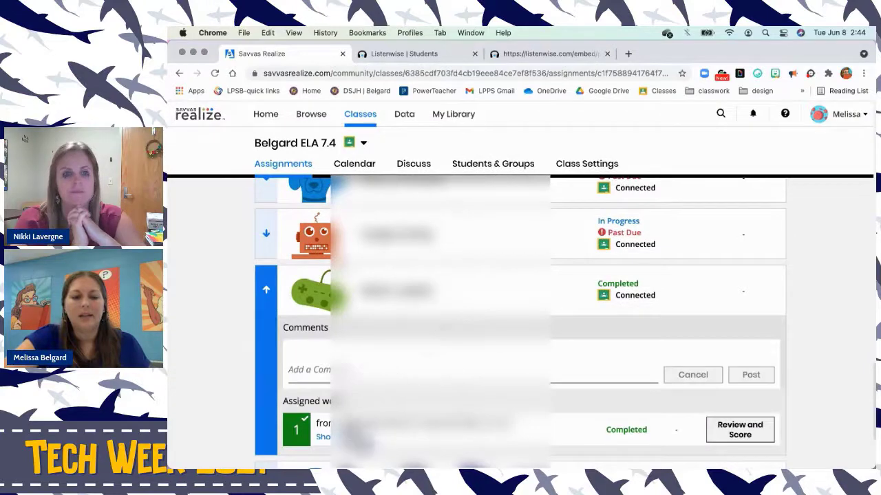
pyautogui.click(348, 437)
# - Open the student's 10/5 Notebook entries and scroll through the unanswered prompts
pyautogui.scroll(-5, 441, 412)
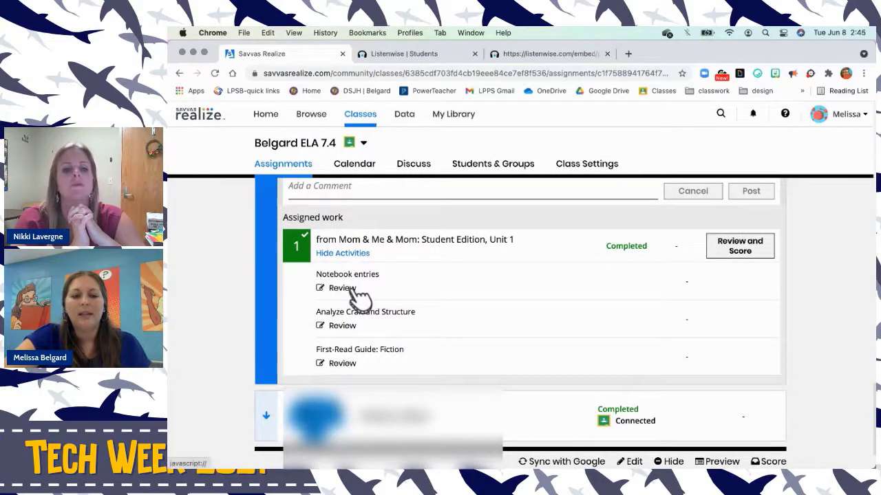
pyautogui.click(351, 292)
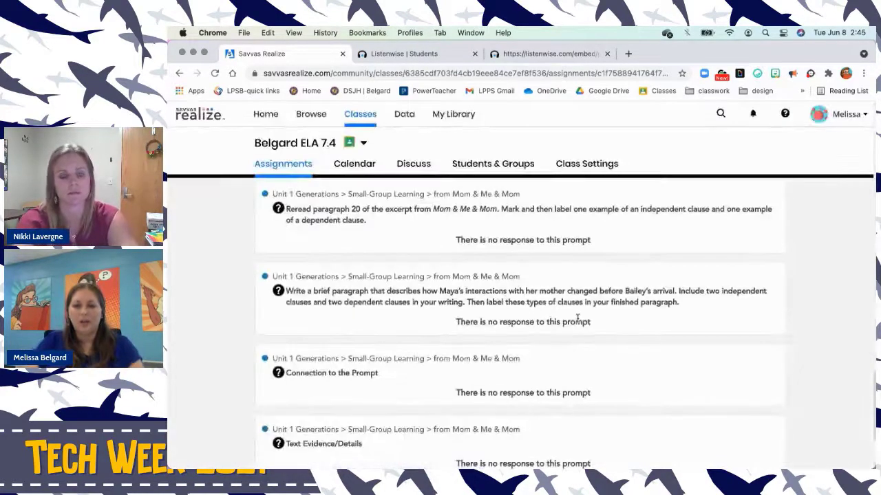
pyautogui.scroll(-5, 578, 318)
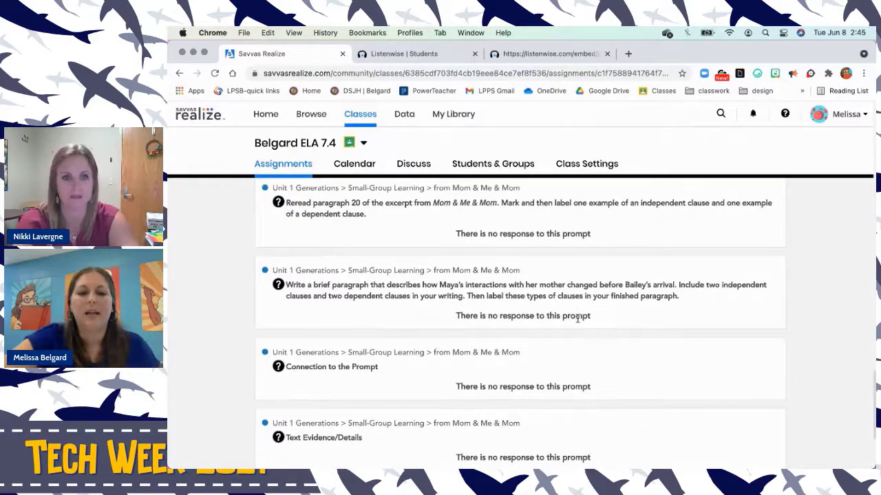
pyautogui.scroll(3, 585, 329)
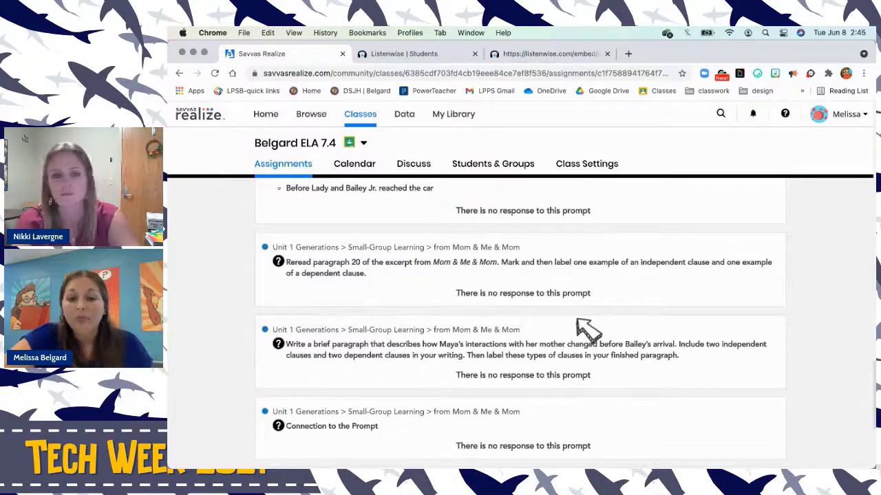
pyautogui.scroll(2, 481, 289)
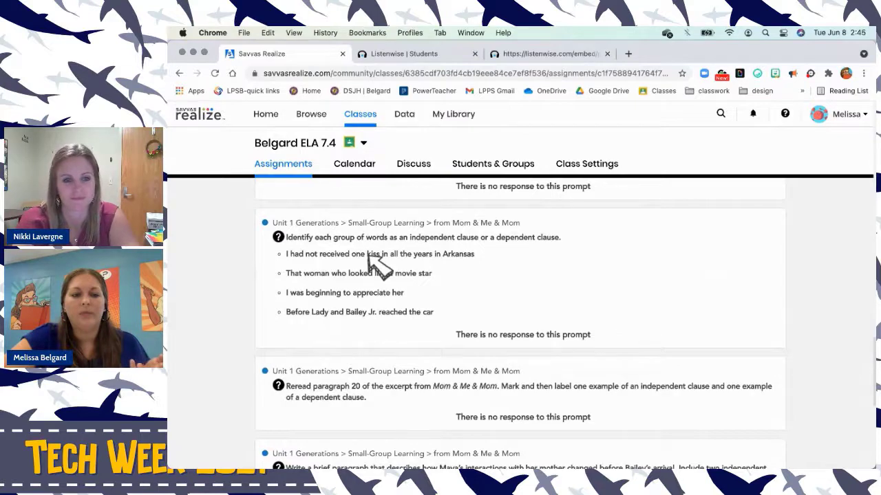
pyautogui.scroll(-3, 375, 265)
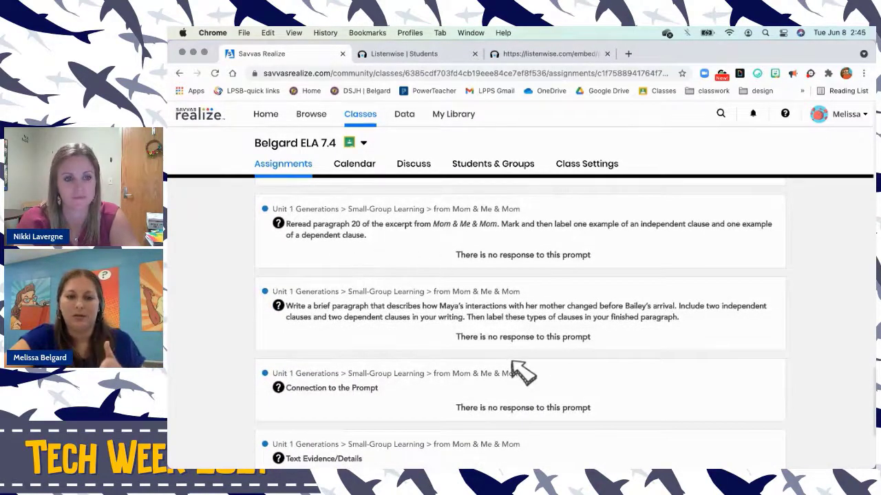
pyautogui.scroll(10, 516, 365)
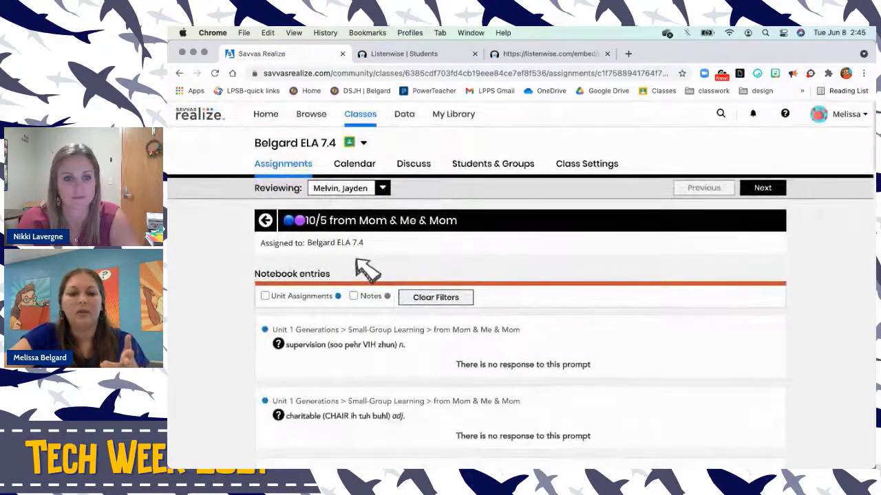
# - Scroll through the next student's Notebook responses, then go back to the student list
pyautogui.click(769, 192)
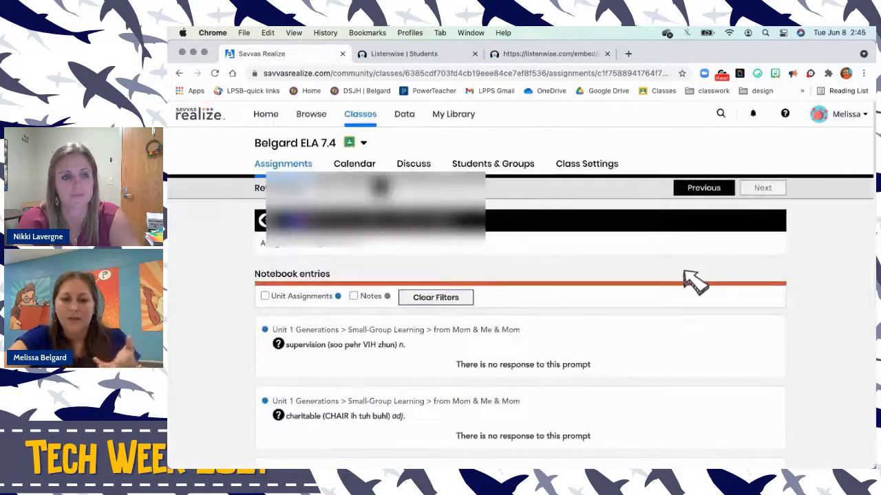
pyautogui.scroll(-10, 691, 278)
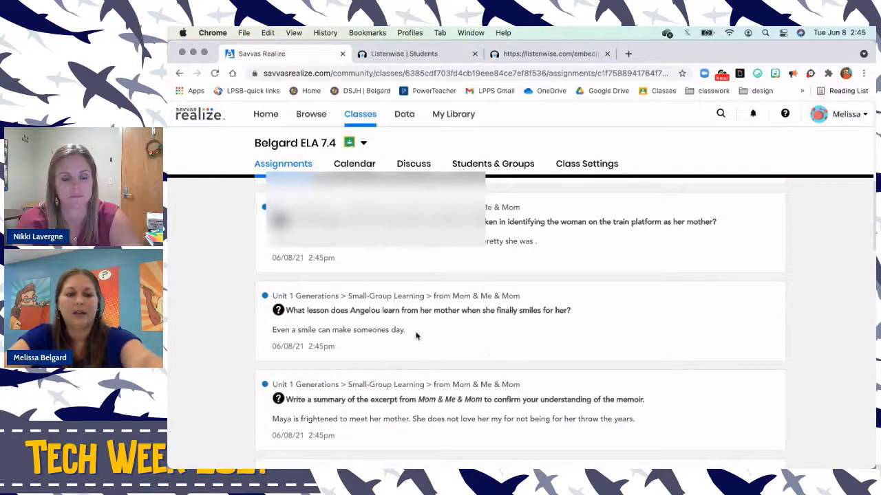
pyautogui.scroll(-4, 472, 354)
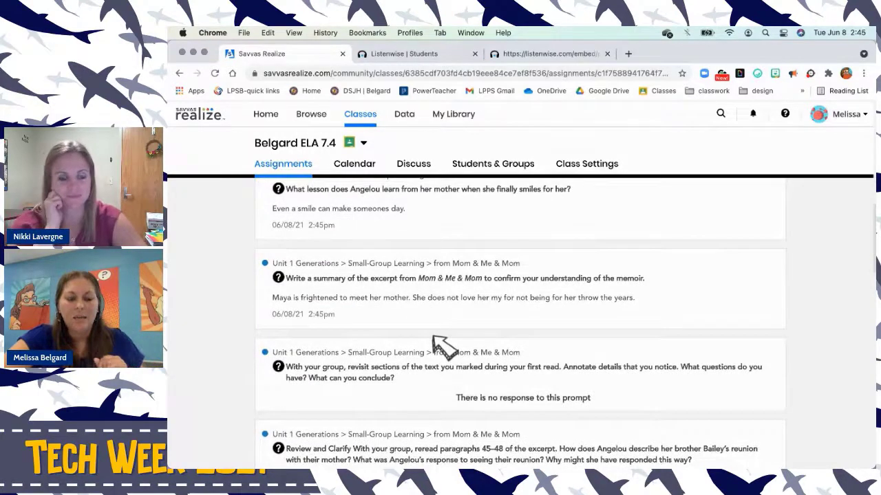
pyautogui.scroll(-5, 433, 337)
pyautogui.scroll(20, 433, 335)
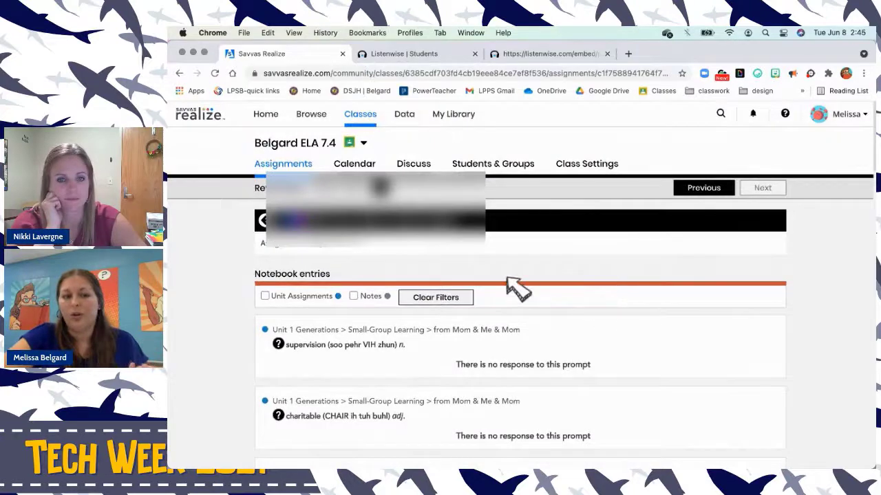
pyautogui.click(262, 220)
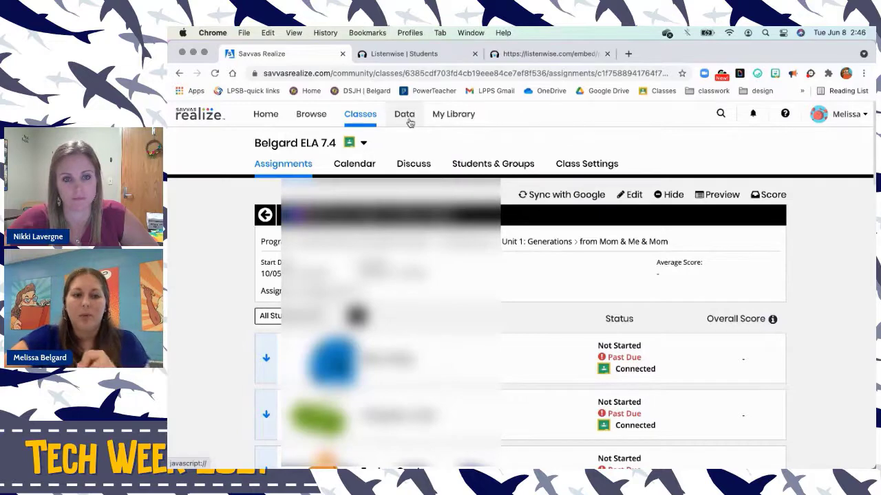
# - From Home, open myPerspectives ELA National Grade 7 and browse its Resources list of weekly assessments
pyautogui.click(308, 121)
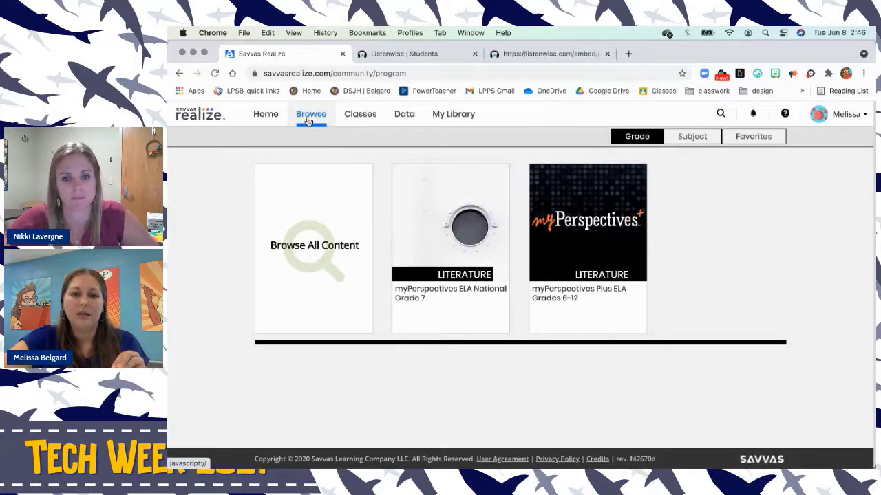
pyautogui.click(265, 118)
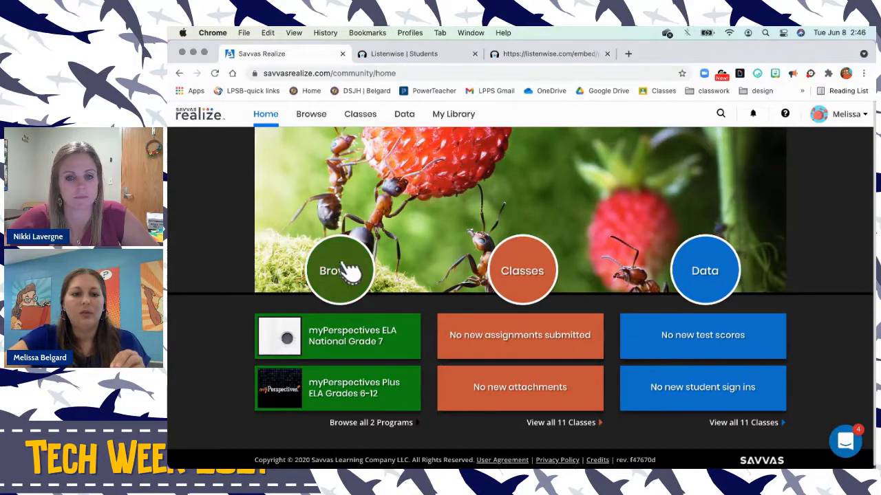
pyautogui.click(361, 340)
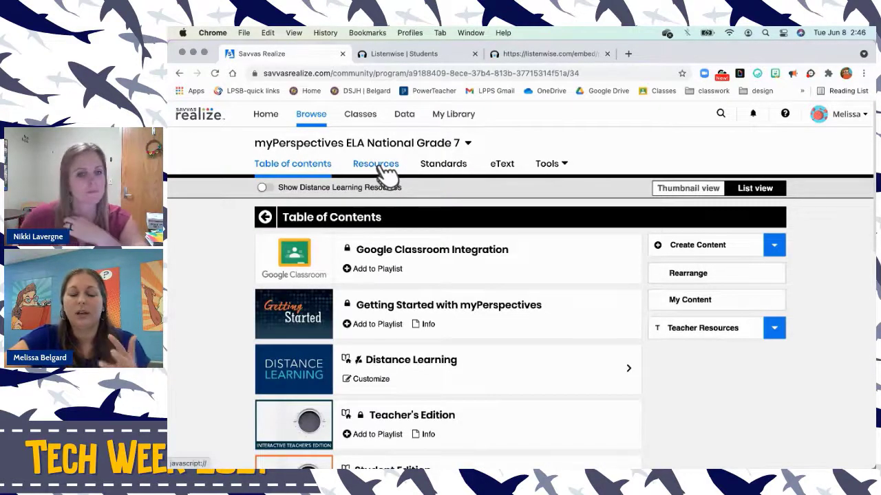
pyautogui.click(384, 172)
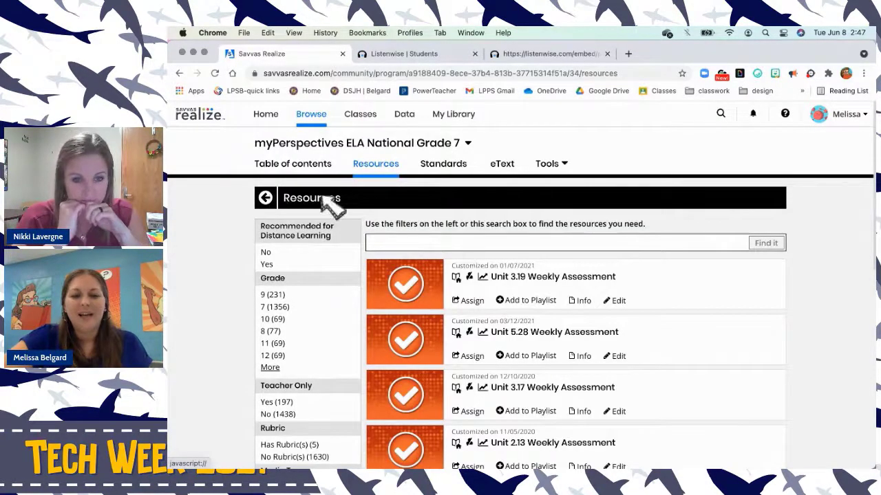
pyautogui.scroll(-2, 537, 333)
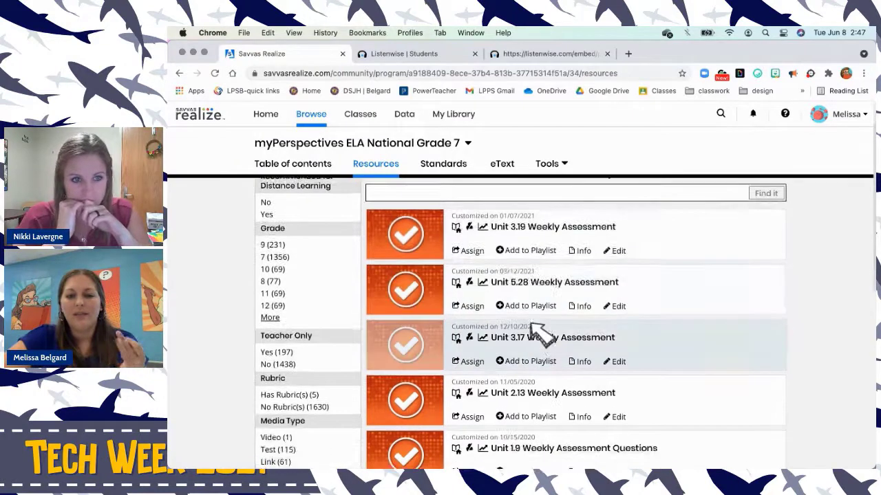
pyautogui.scroll(-10, 540, 336)
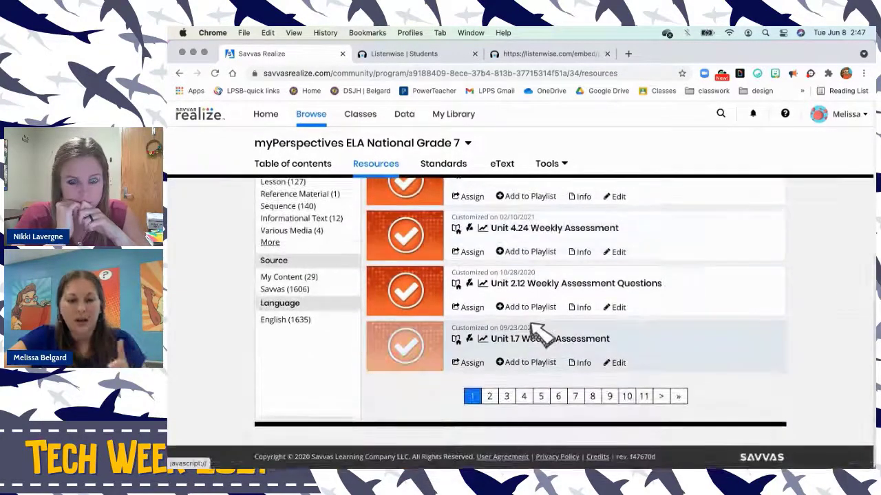
# - Go back to the Grade 7 table of contents and expand Teacher Resources under Create Content
pyautogui.scroll(10, 313, 199)
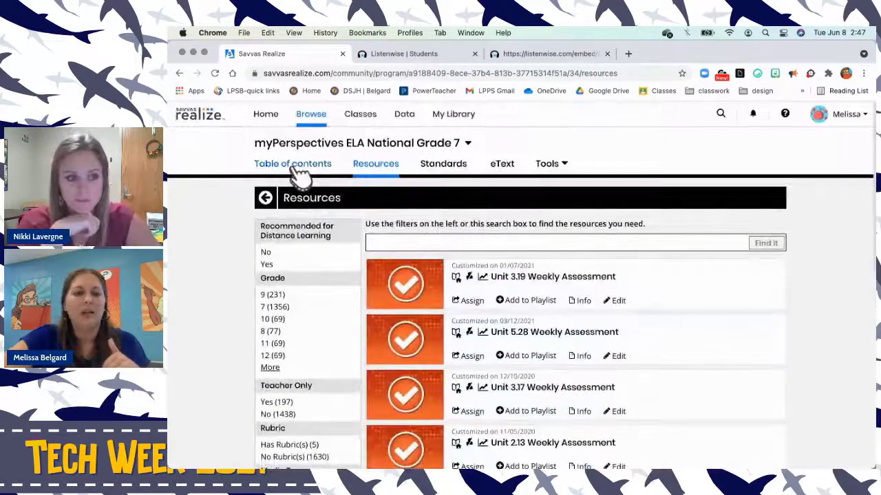
pyautogui.click(295, 170)
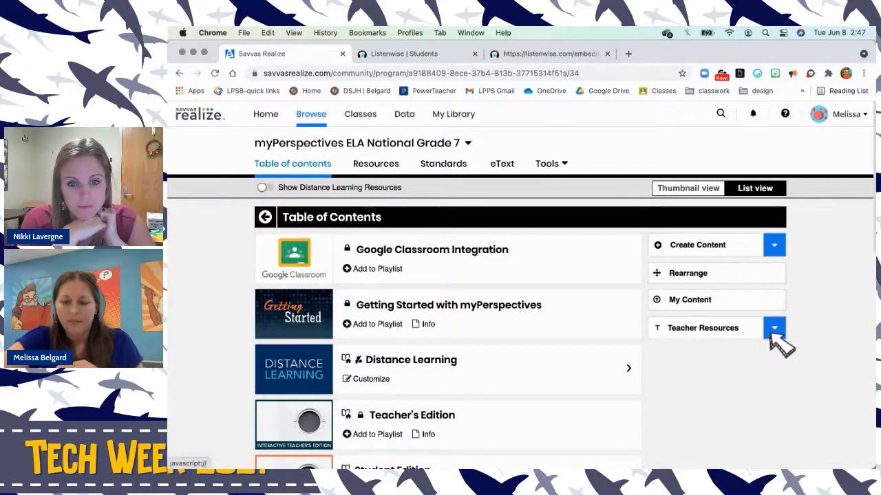
pyautogui.click(771, 246)
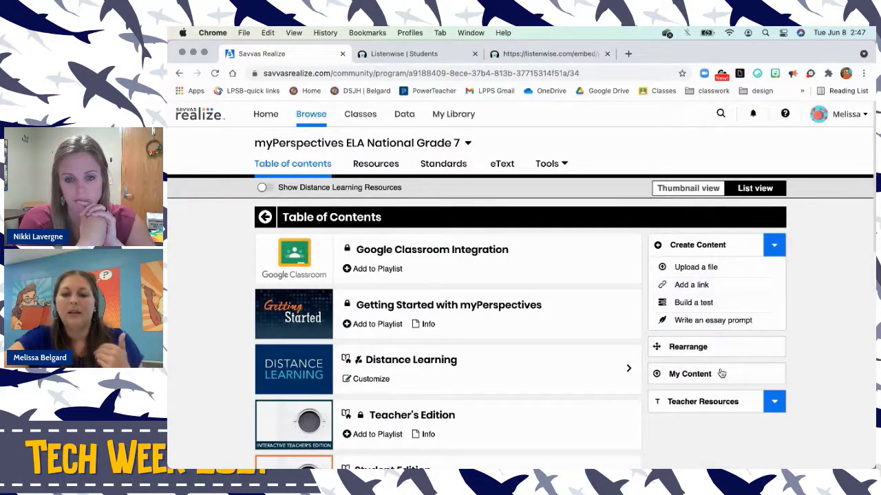
pyautogui.click(774, 404)
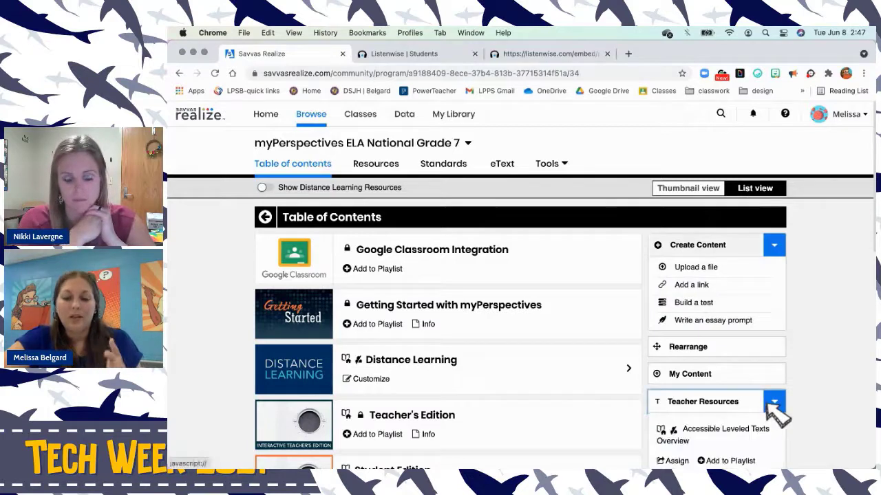
pyautogui.scroll(-4, 775, 410)
pyautogui.scroll(-2, 775, 413)
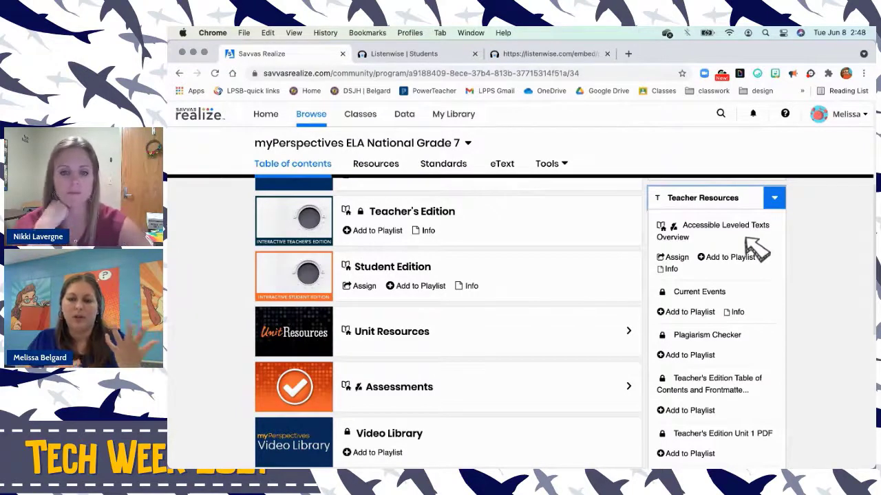
# - Open the Current Events resource and switch to the Listenwise Grade 7 content page
pyautogui.click(709, 294)
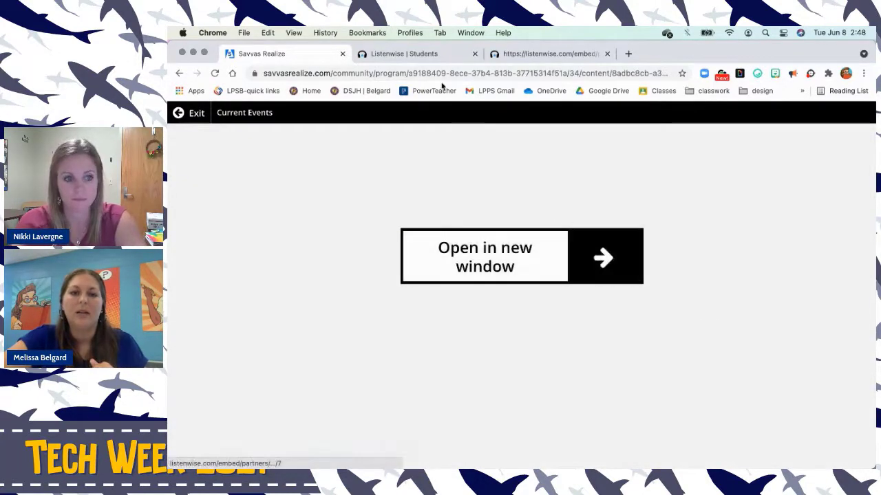
pyautogui.click(425, 54)
pyautogui.click(516, 54)
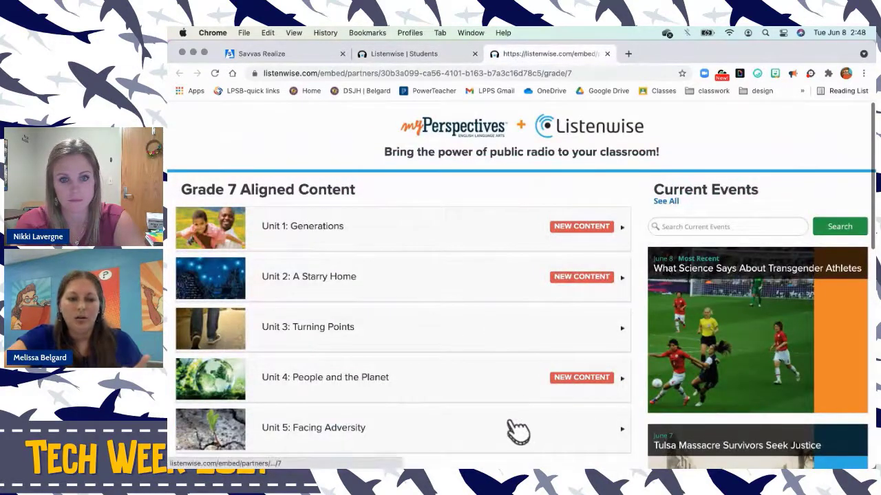
pyautogui.scroll(-2, 516, 429)
pyautogui.scroll(1, 516, 429)
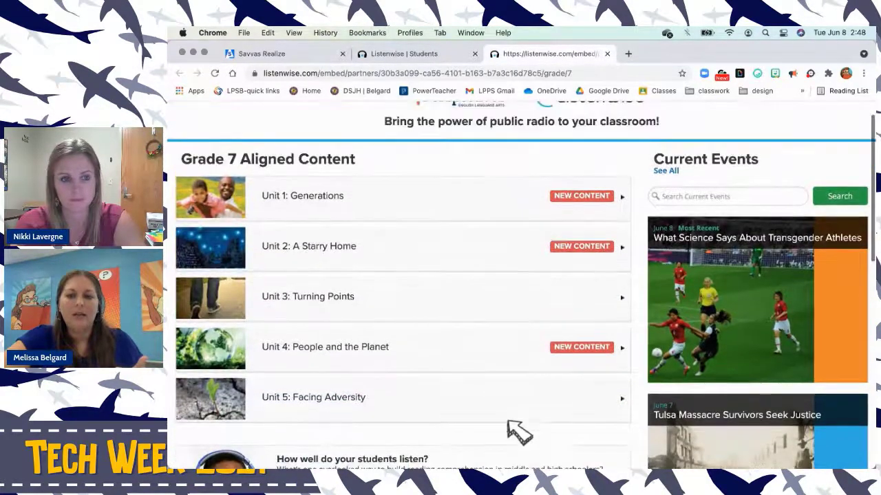
# - Expand Unit 1: Generations and scroll through its stories
pyautogui.click(582, 197)
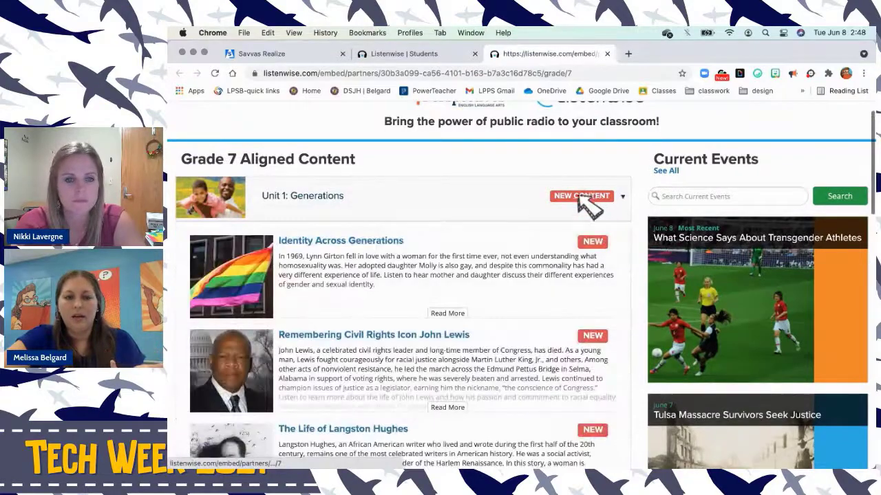
pyautogui.scroll(-4, 508, 358)
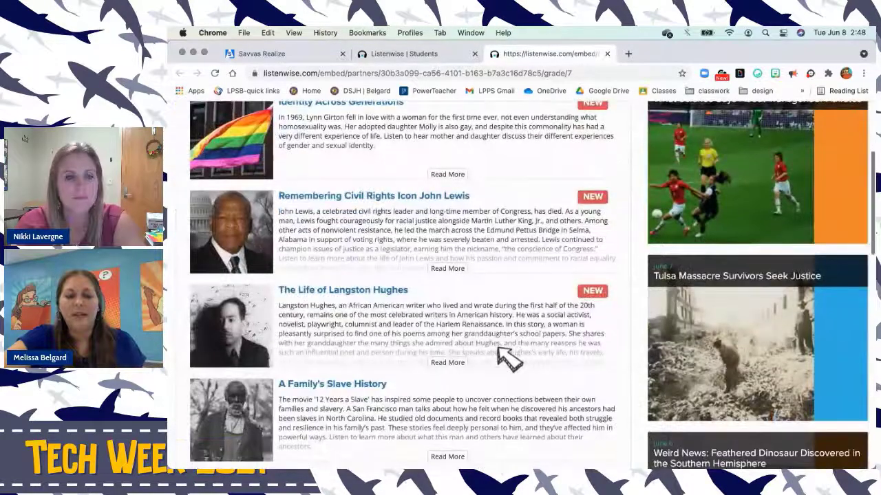
pyautogui.scroll(-9, 508, 358)
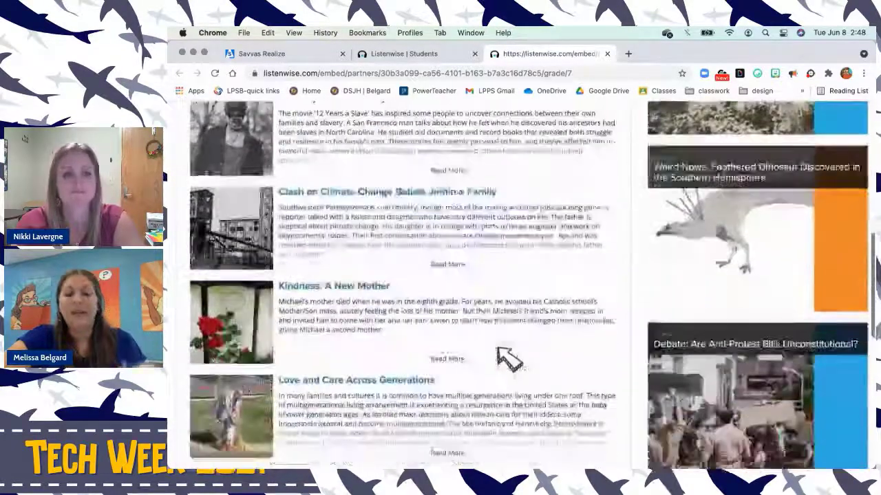
pyautogui.scroll(-4, 508, 358)
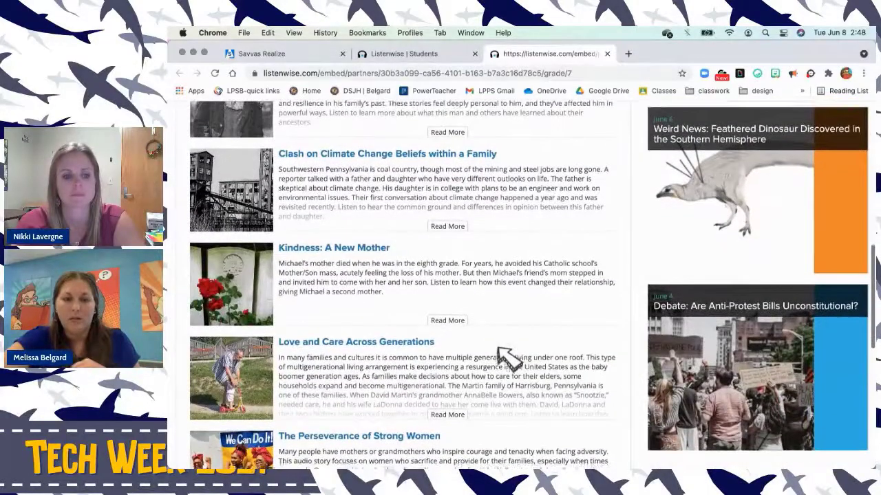
pyautogui.scroll(-1, 508, 358)
pyautogui.scroll(12, 508, 358)
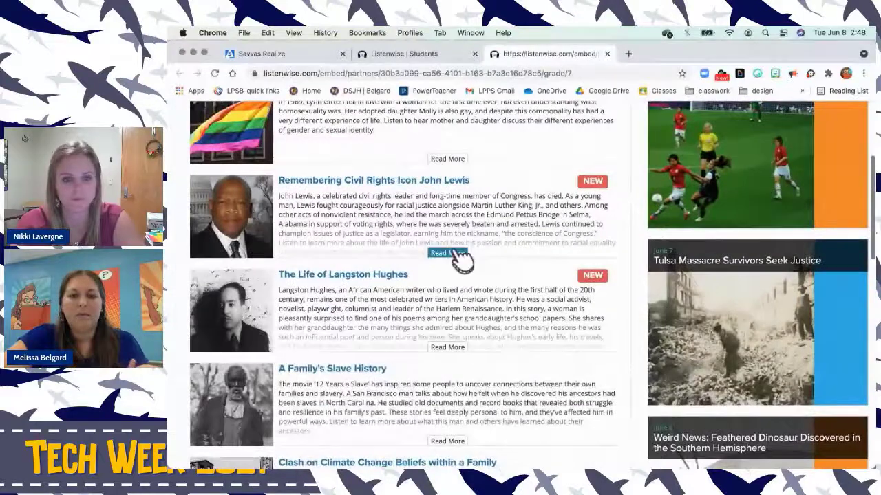
# - Read the full Remembering Civil Rights Icon John Lewis story, then return to the Savvas Realize tab
pyautogui.click(454, 253)
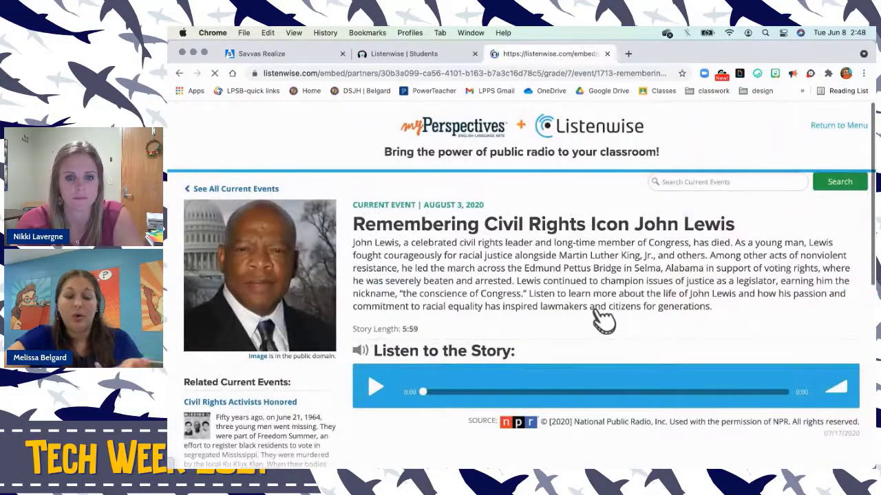
pyautogui.scroll(-3, 599, 317)
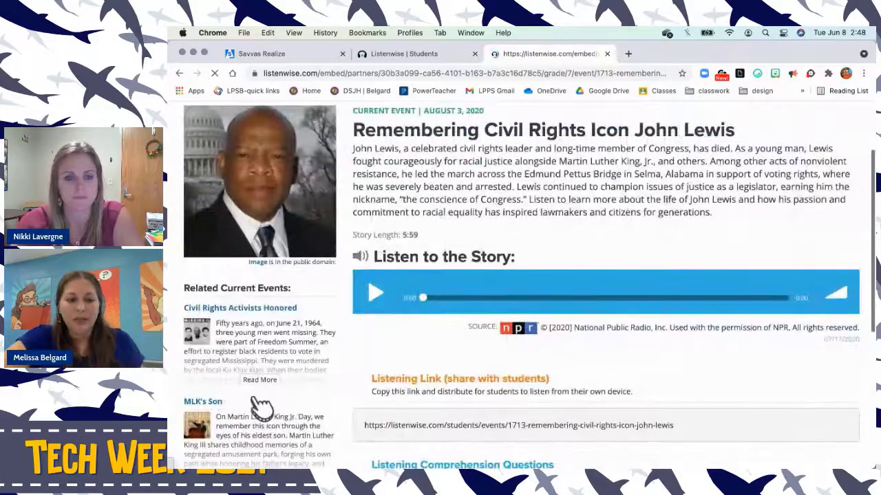
pyautogui.scroll(-3, 253, 417)
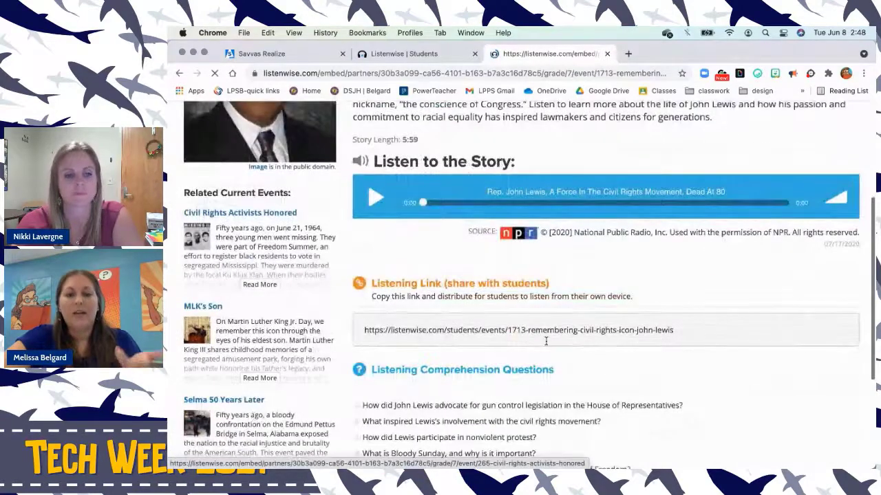
pyautogui.scroll(-3, 516, 275)
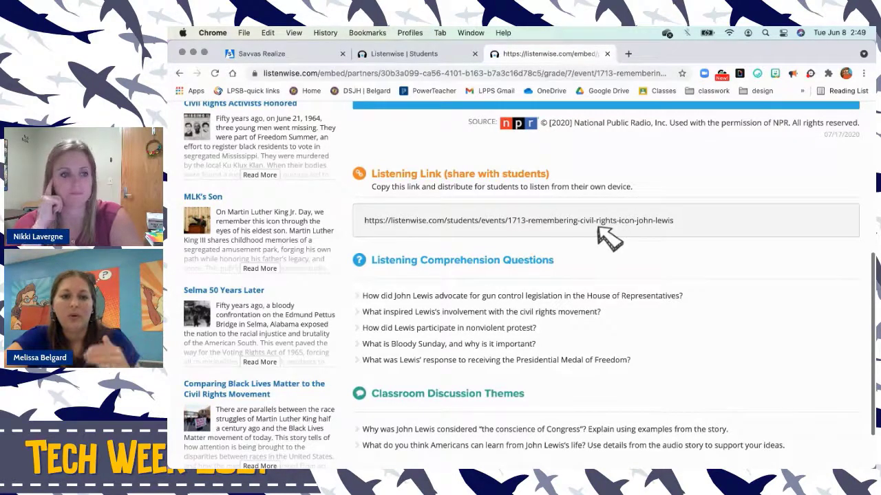
pyautogui.scroll(-2, 606, 237)
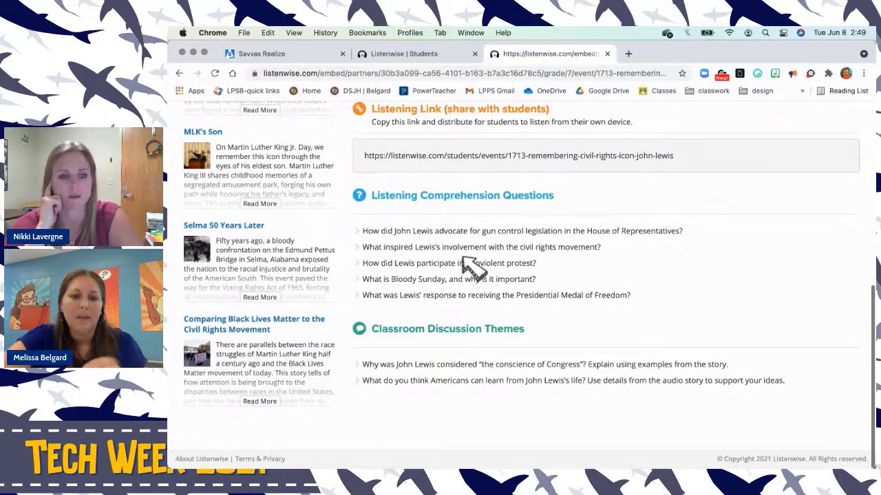
pyautogui.scroll(10, 470, 303)
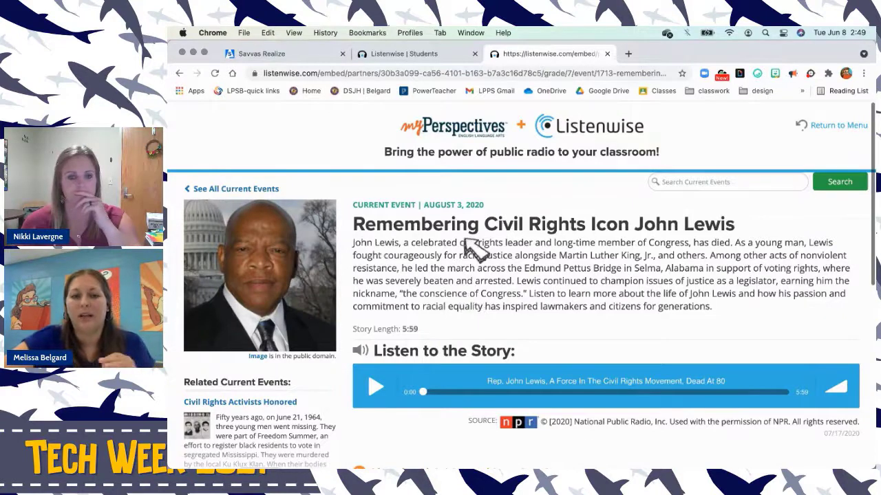
pyautogui.click(431, 55)
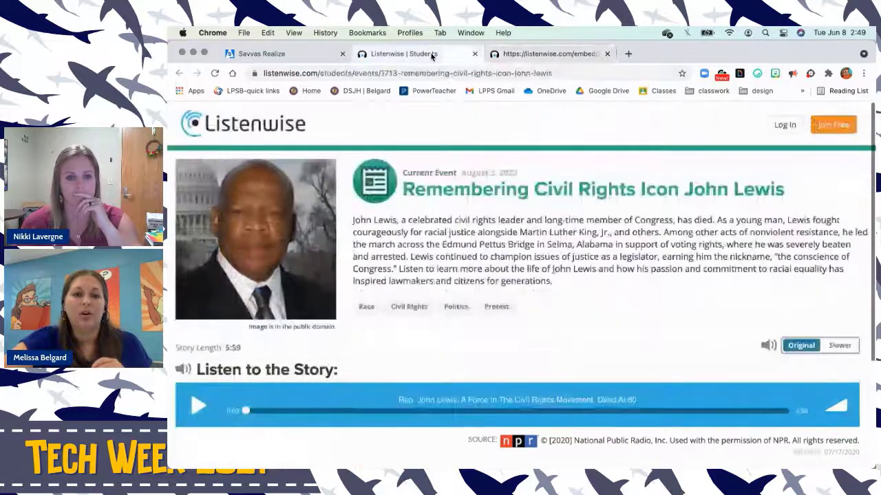
pyautogui.click(307, 54)
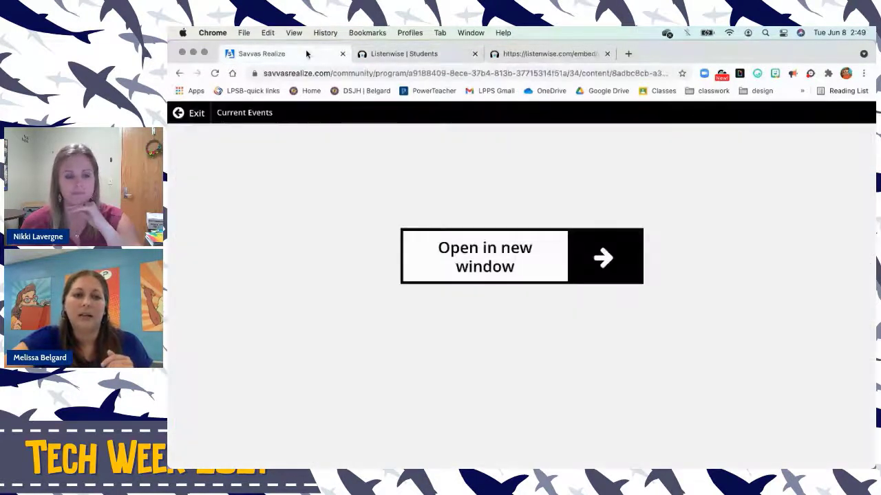
# - Exit Current Events, scroll the myPerspectives Grade 7 contents, and open the Assessments row
pyautogui.click(198, 116)
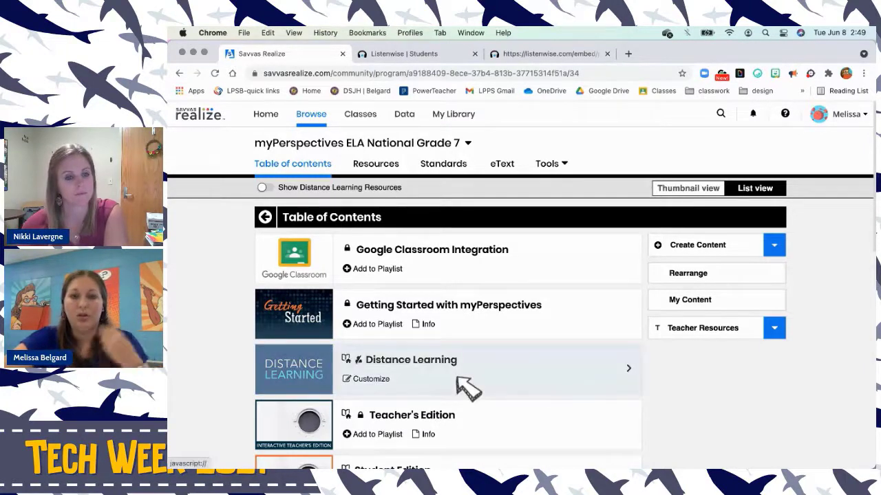
pyautogui.scroll(-2, 468, 389)
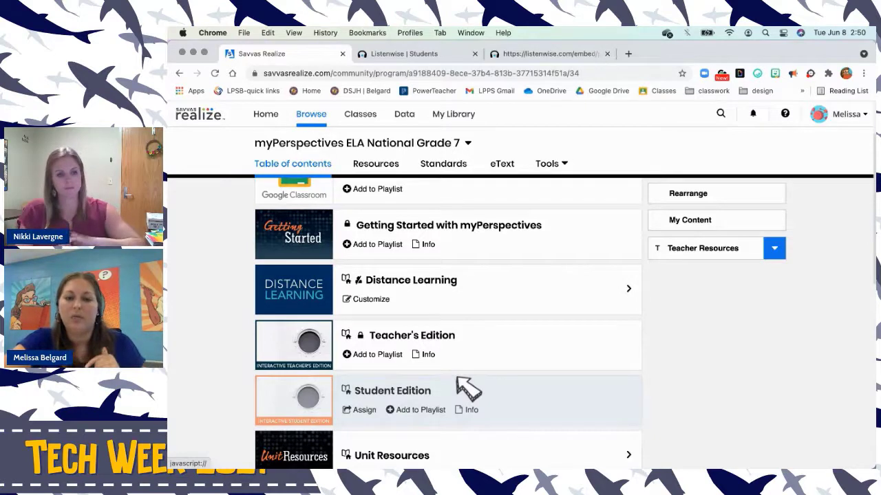
pyautogui.scroll(-2, 468, 389)
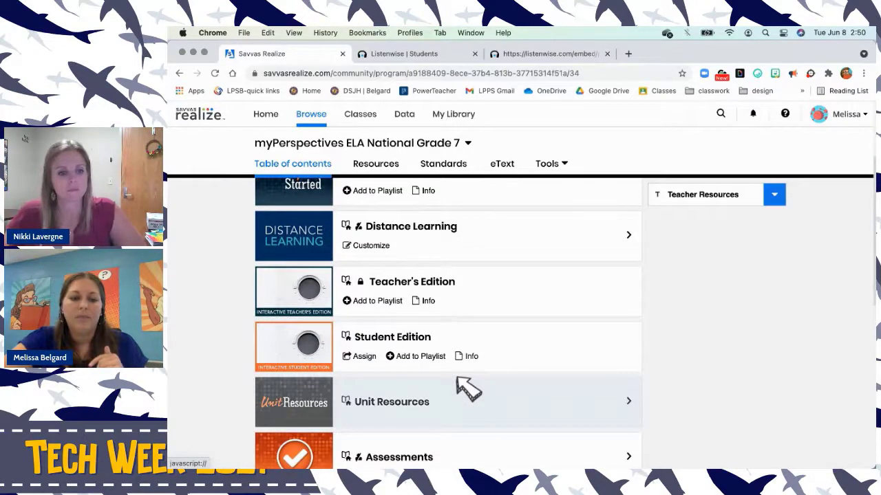
pyautogui.scroll(-3, 457, 378)
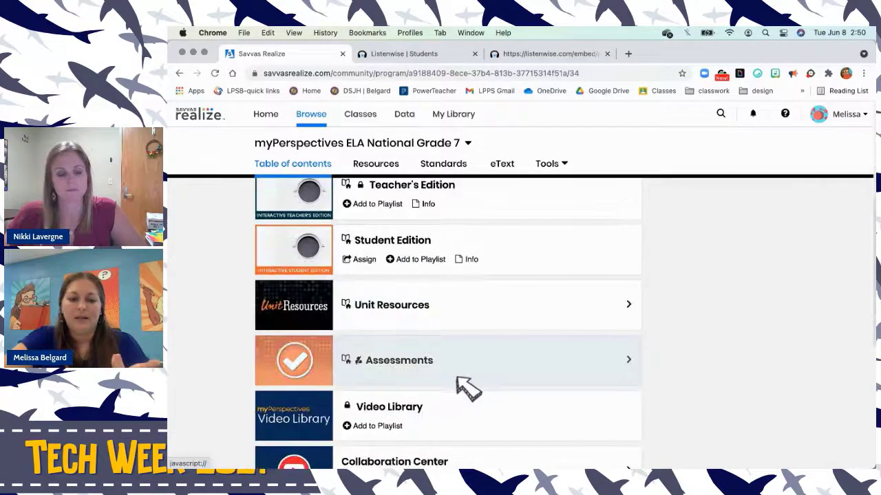
pyautogui.click(457, 377)
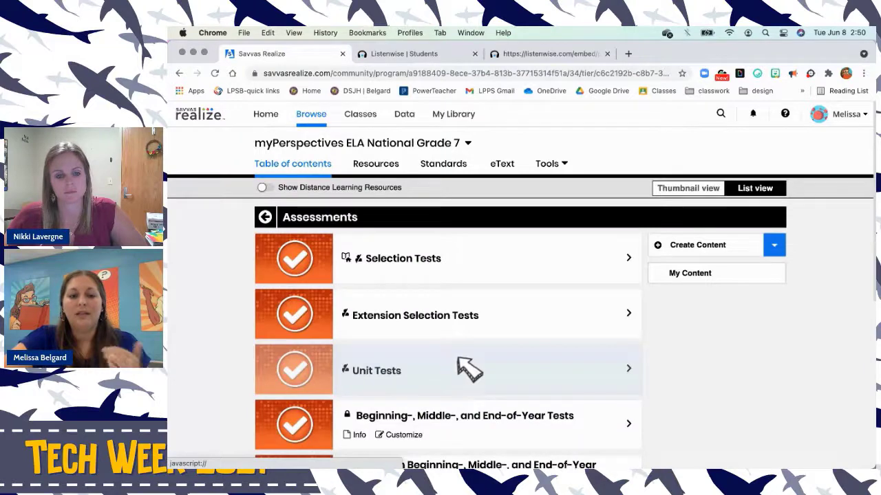
# - Open the Unit 1 Selection Tests list with the Two Kinds and A Simple Act tests
pyautogui.click(461, 271)
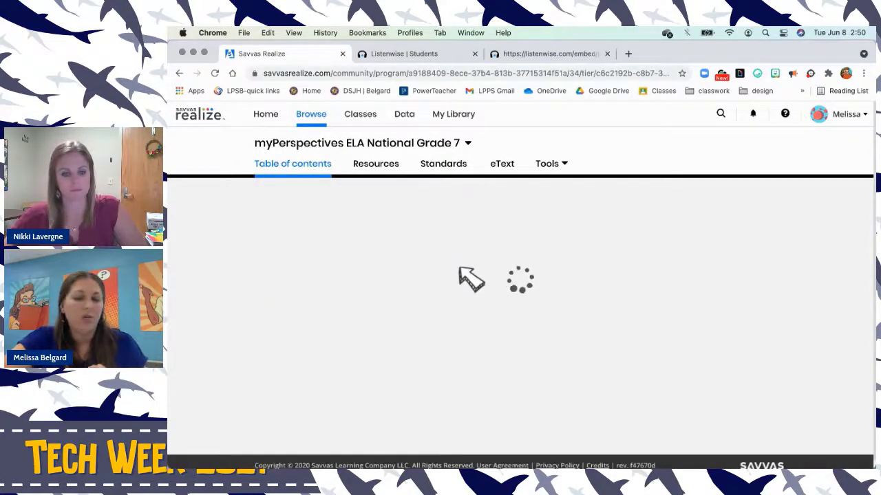
pyautogui.click(460, 270)
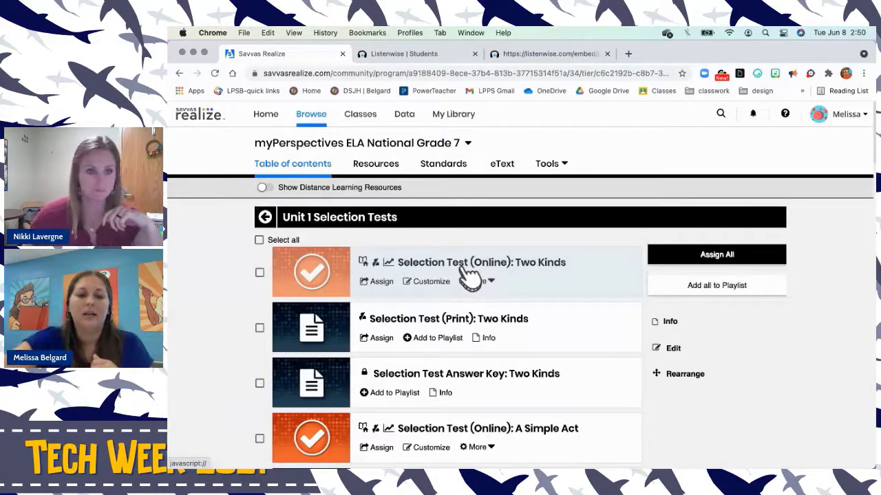
pyautogui.scroll(-2, 470, 276)
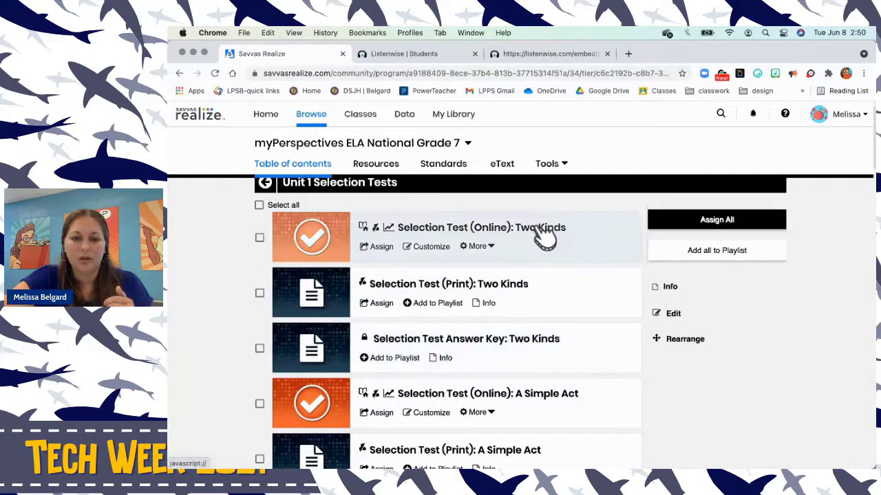
# - Make an editable copy of the Two Kinds online selection test and browse its questions
pyautogui.click(423, 248)
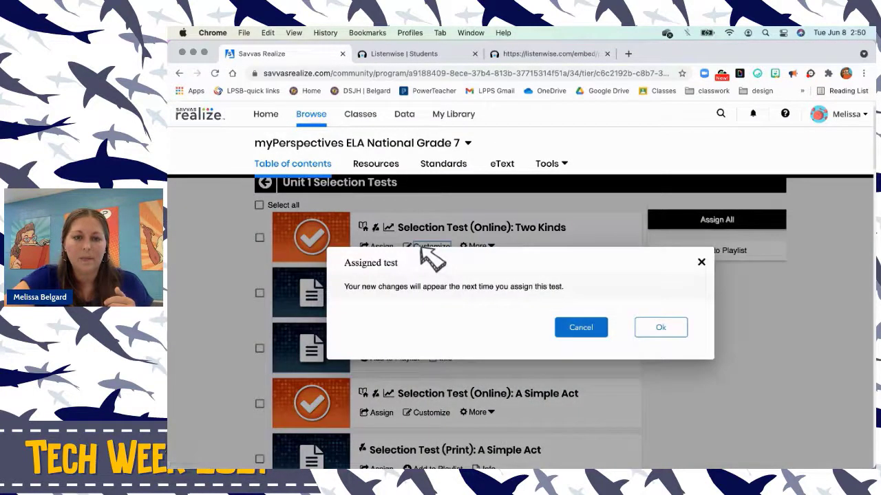
pyautogui.click(661, 328)
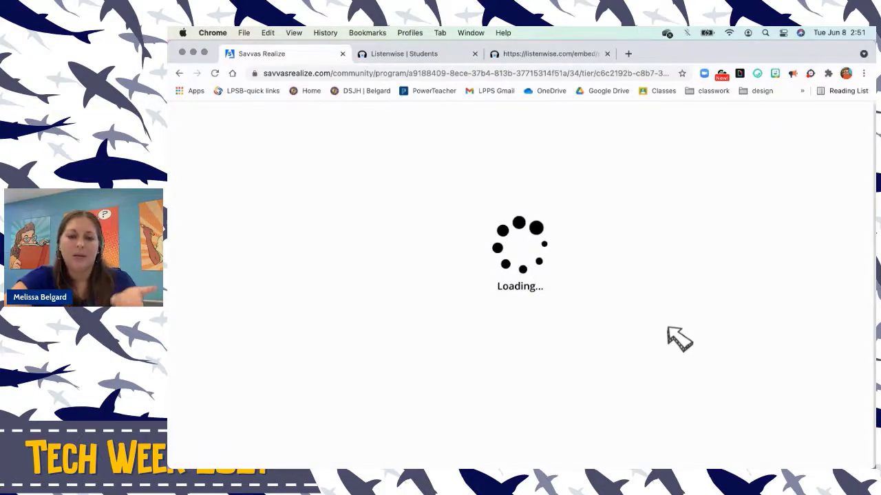
pyautogui.scroll(-1, 625, 315)
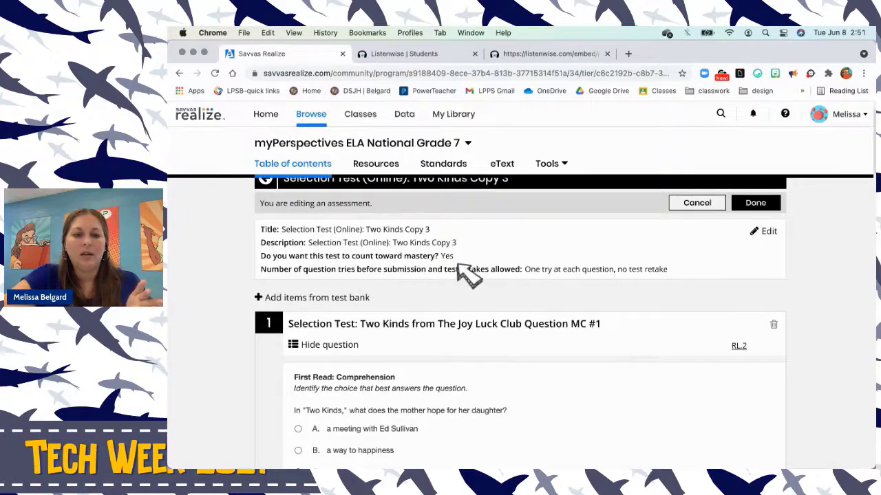
pyautogui.scroll(-3, 470, 274)
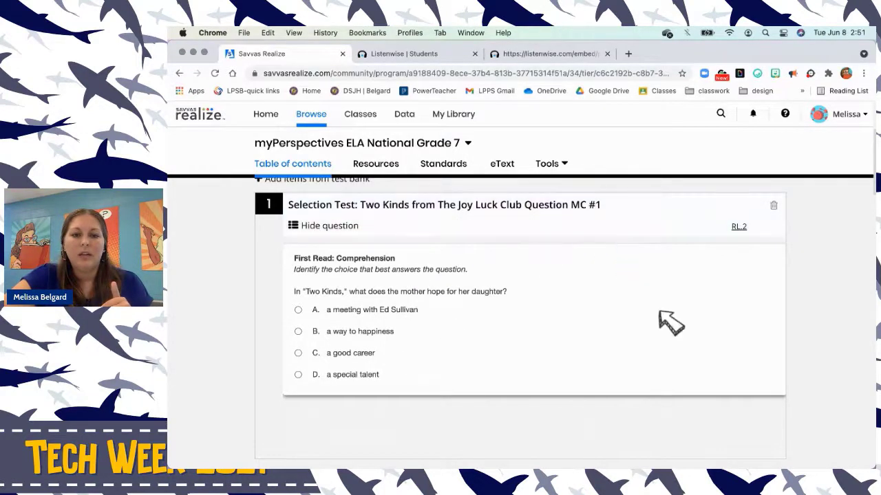
pyautogui.scroll(-5, 819, 349)
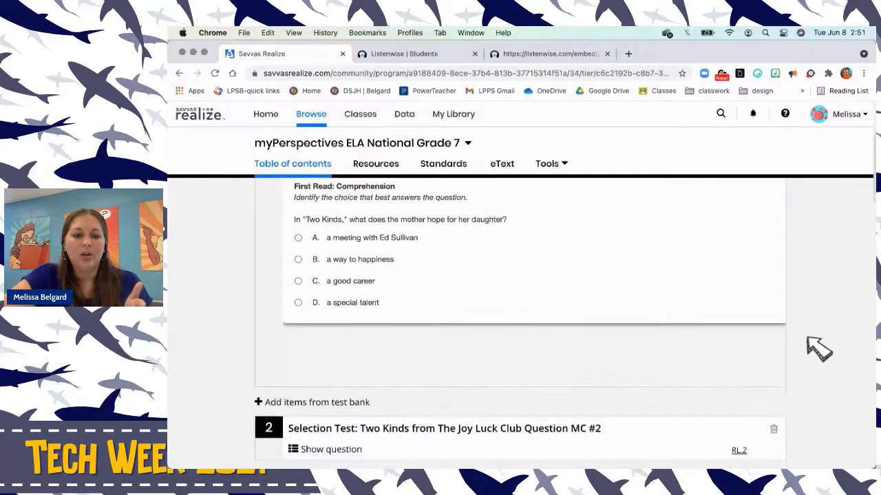
pyautogui.scroll(-20, 819, 348)
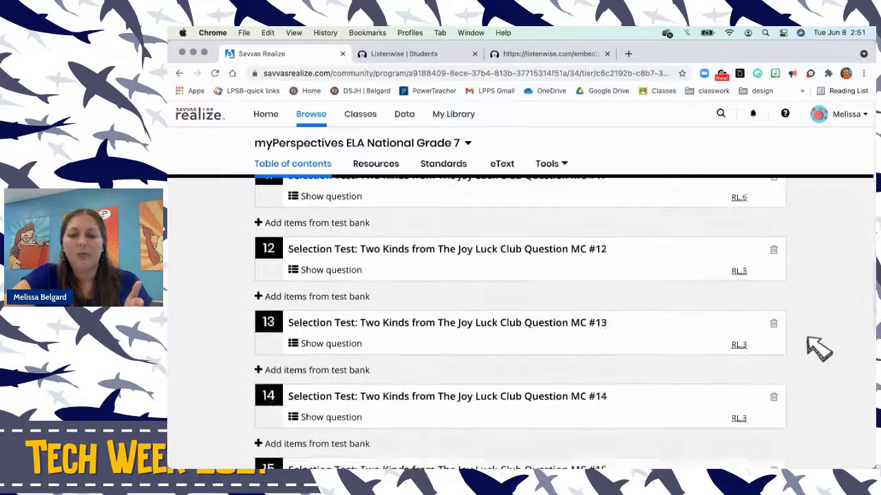
pyautogui.scroll(3, 477, 324)
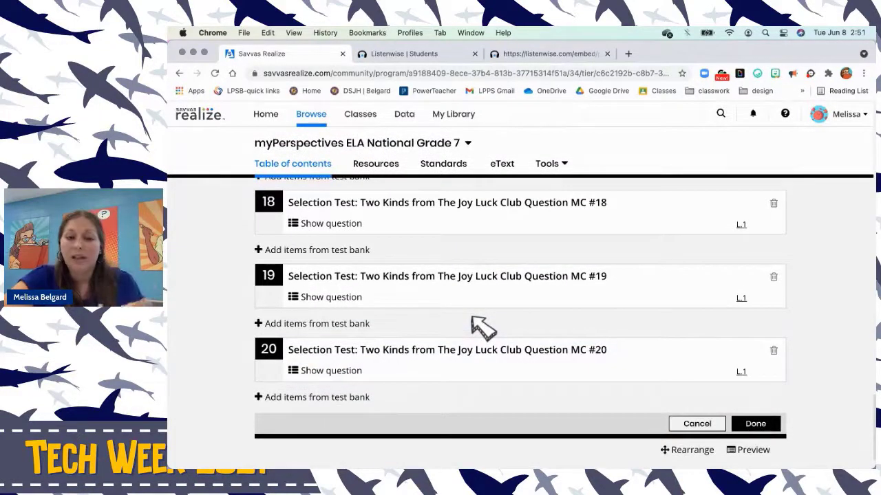
# - Expand question MC #20 and delete it from the test
pyautogui.click(480, 353)
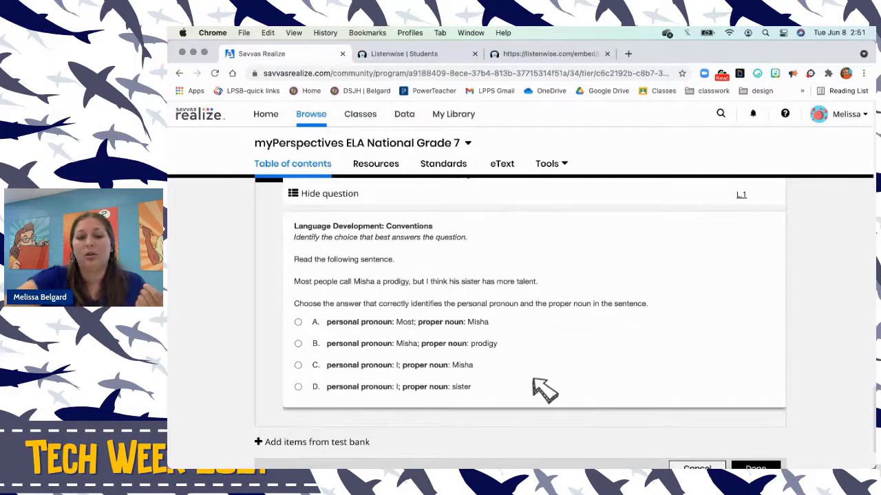
pyautogui.scroll(1, 612, 342)
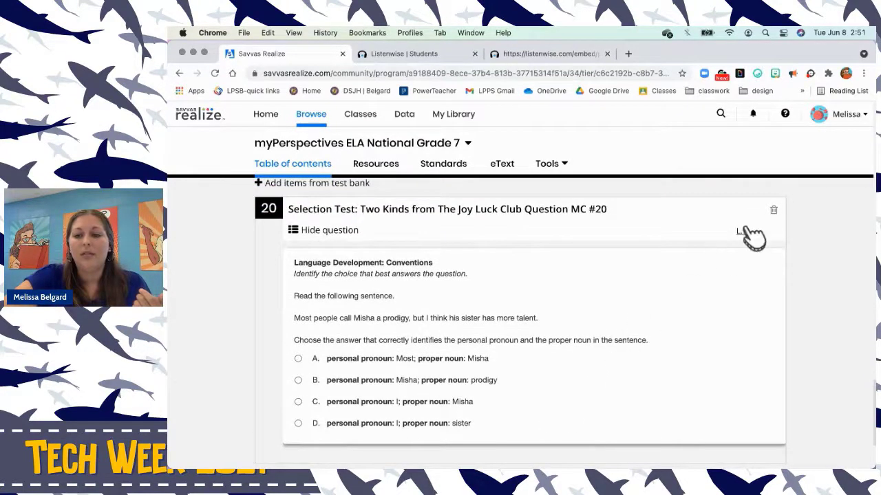
pyautogui.click(773, 210)
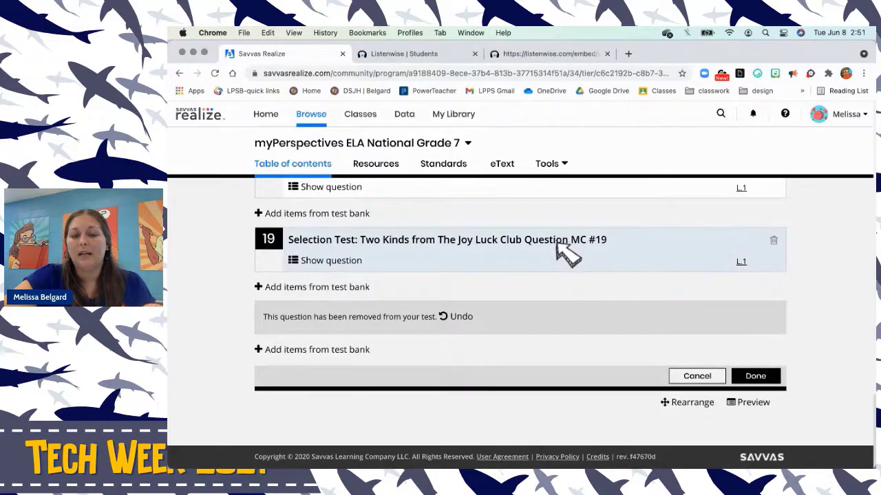
pyautogui.scroll(1, 564, 253)
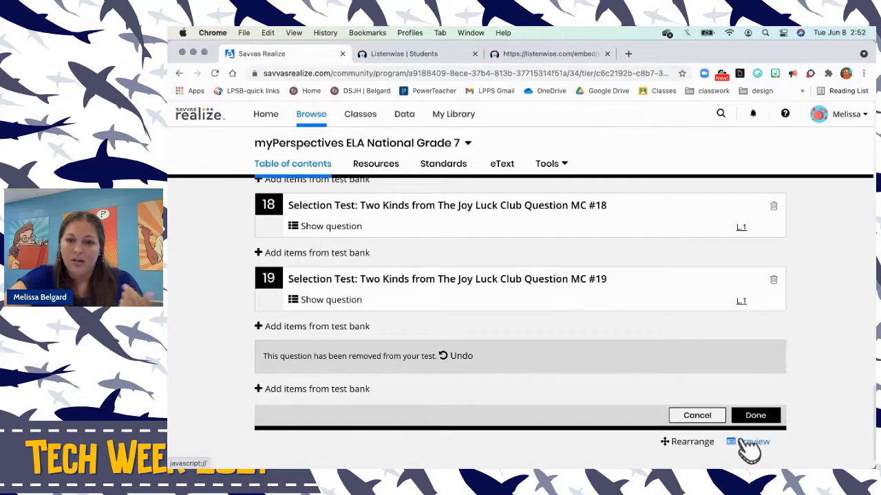
# - Save the edited test to My Library as Selection Test (Online): Two Kinds Copy 3
pyautogui.click(762, 417)
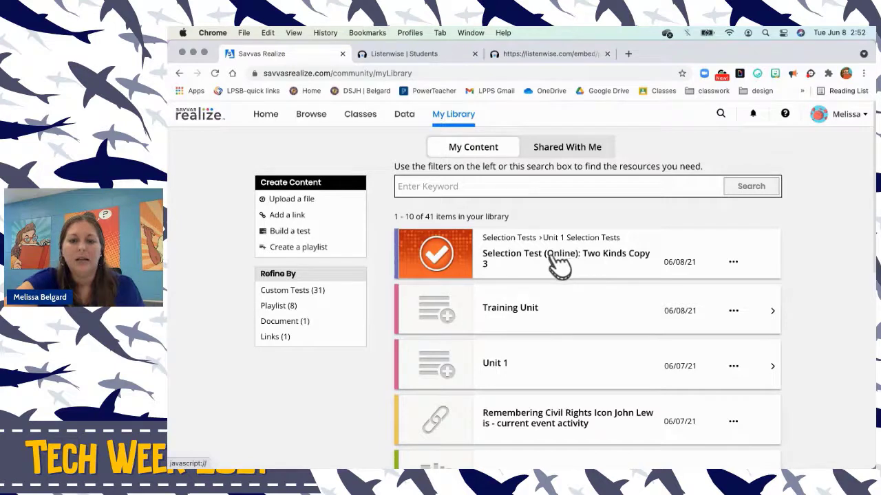
# - Open the Unit 1 playlist in My Library and launch the Unit 1.5 Weekly Assessment
pyautogui.click(562, 355)
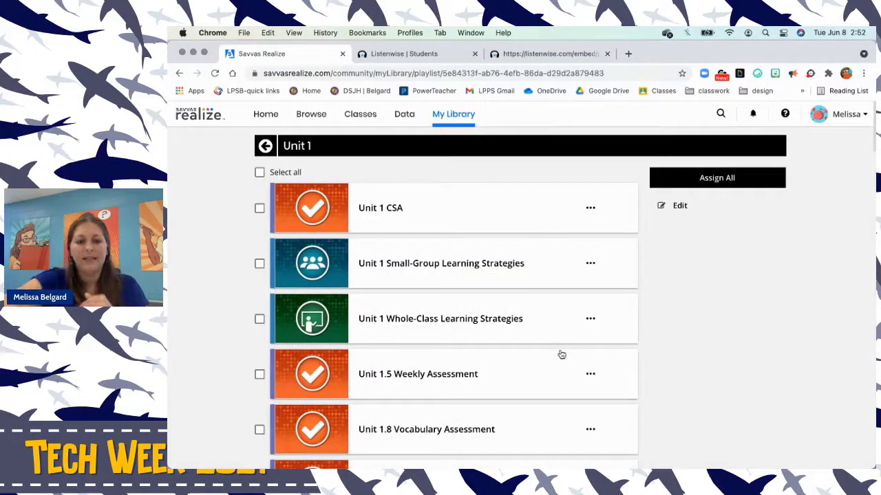
pyautogui.scroll(-3, 562, 354)
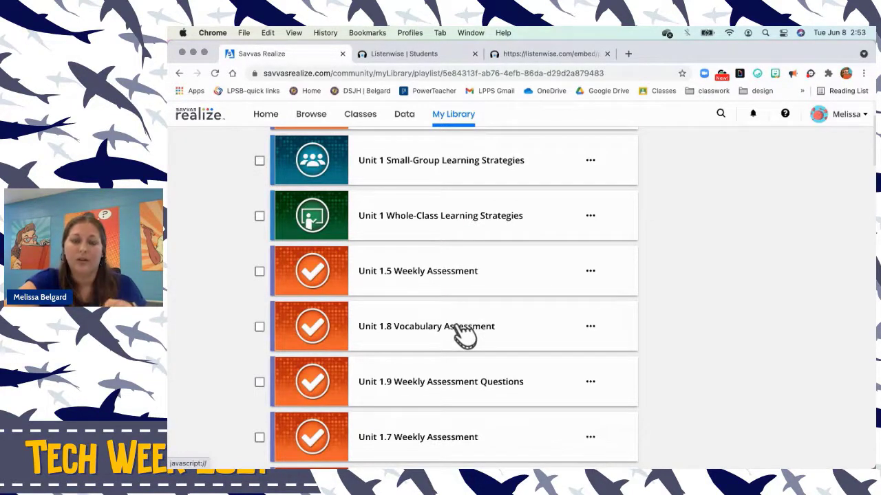
pyautogui.scroll(-2, 462, 333)
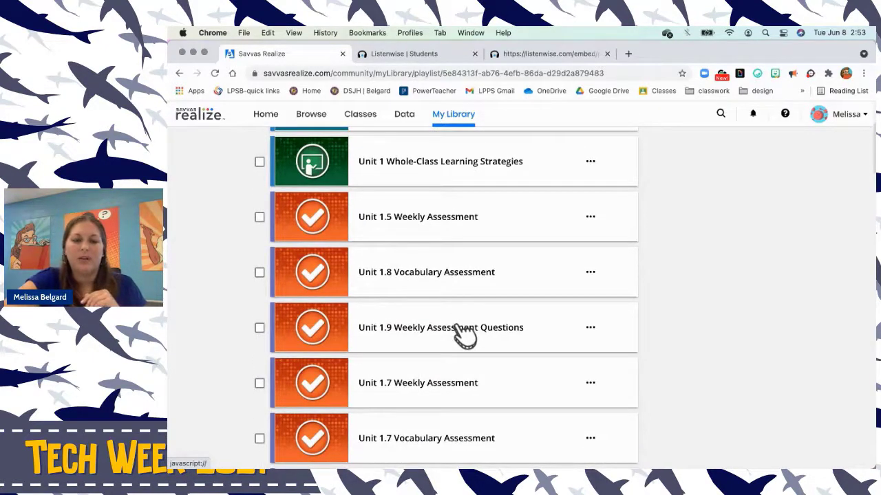
pyautogui.click(454, 232)
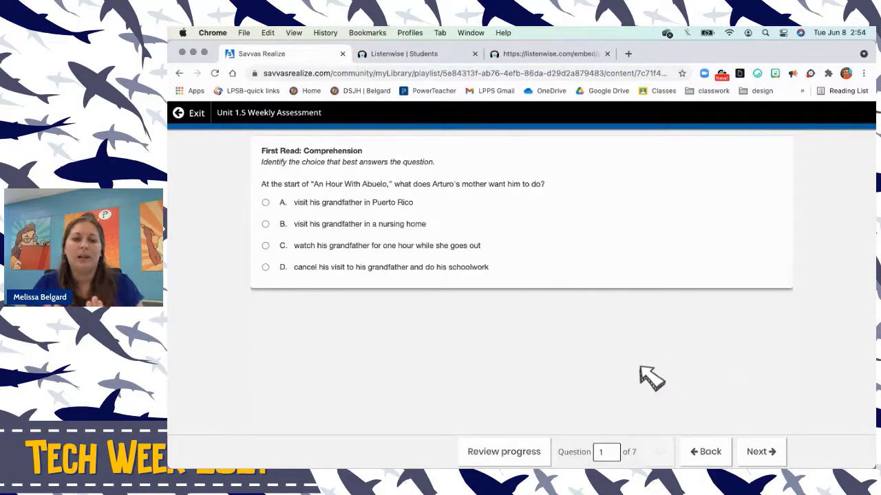
# - Exit the Unit 1.5 Weekly Assessment and return to the Unit 1 playlist
pyautogui.click(180, 113)
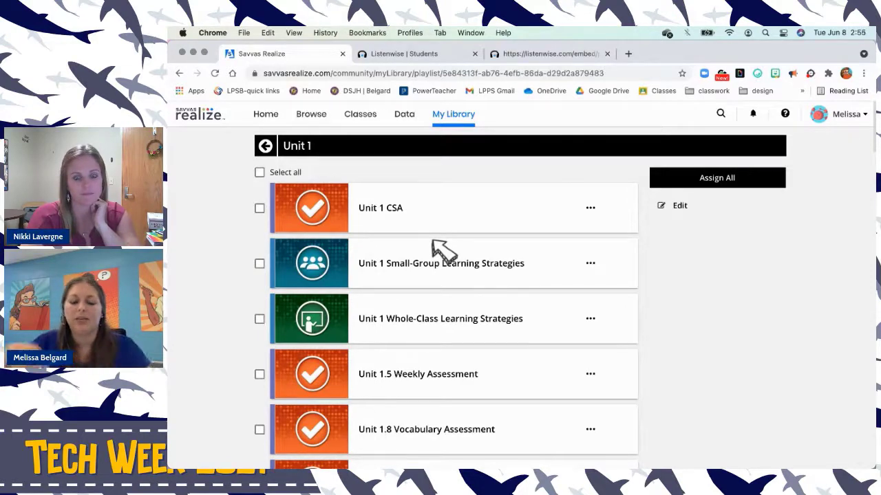
# - Go to Home, then Classes, and scroll through classes like 7th Grade ELA Block 4-5(A)
pyautogui.click(268, 117)
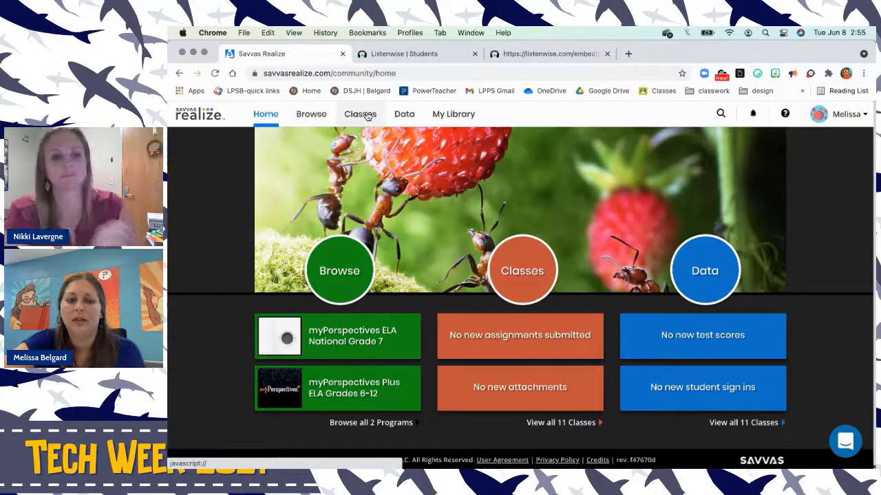
pyautogui.click(360, 116)
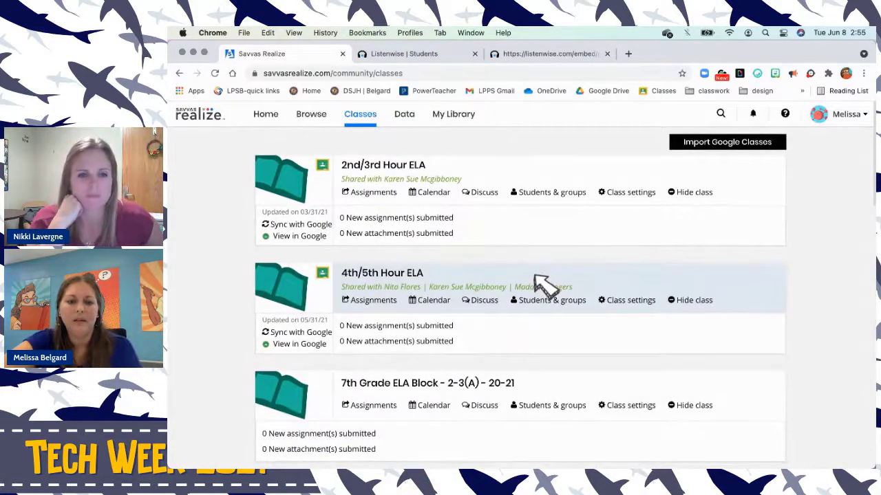
pyautogui.scroll(-3, 544, 285)
pyautogui.scroll(-10, 544, 286)
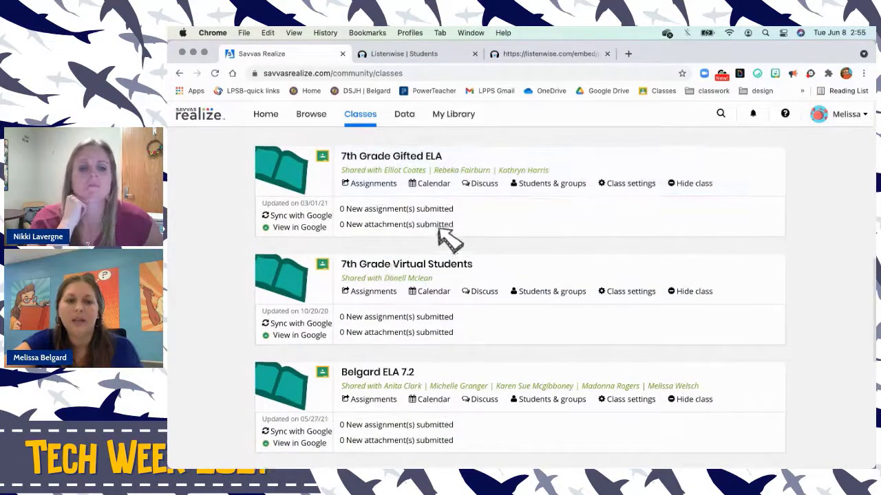
pyautogui.scroll(5, 447, 237)
pyautogui.scroll(3, 460, 179)
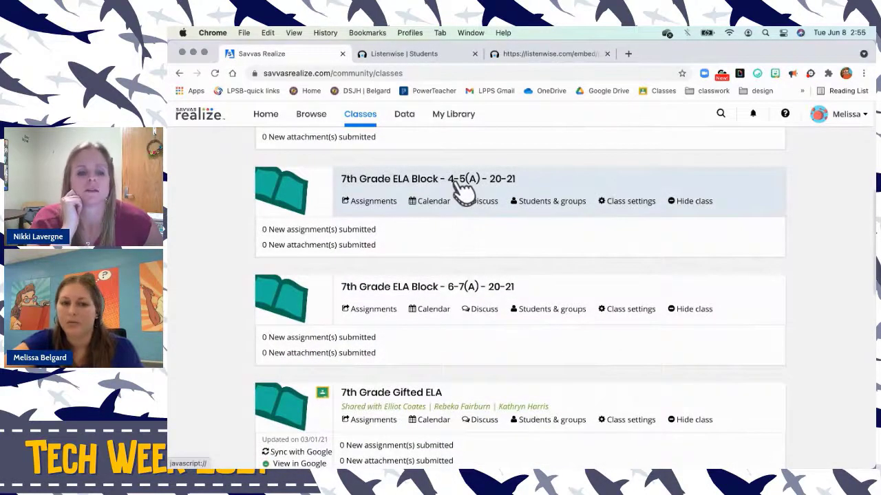
pyautogui.click(544, 210)
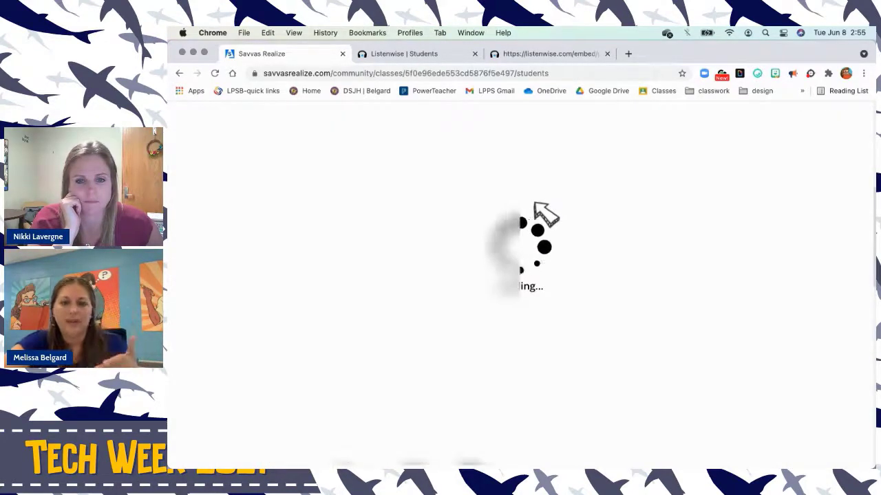
pyautogui.scroll(5, 547, 271)
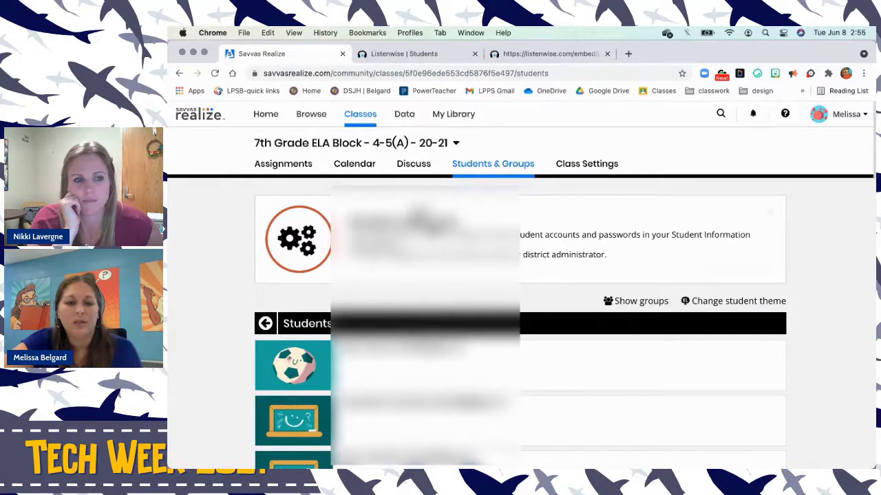
pyautogui.click(269, 324)
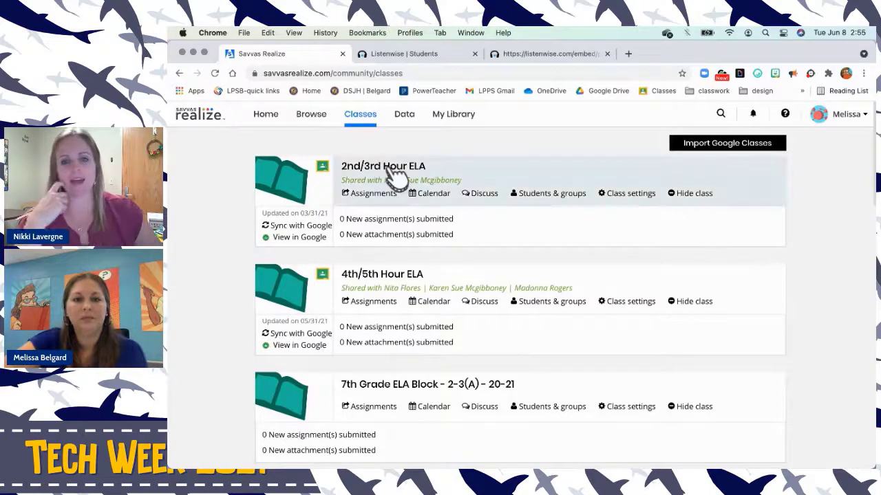
# - Open the Data reports and select the ELA 7.2 class's data report
pyautogui.click(404, 114)
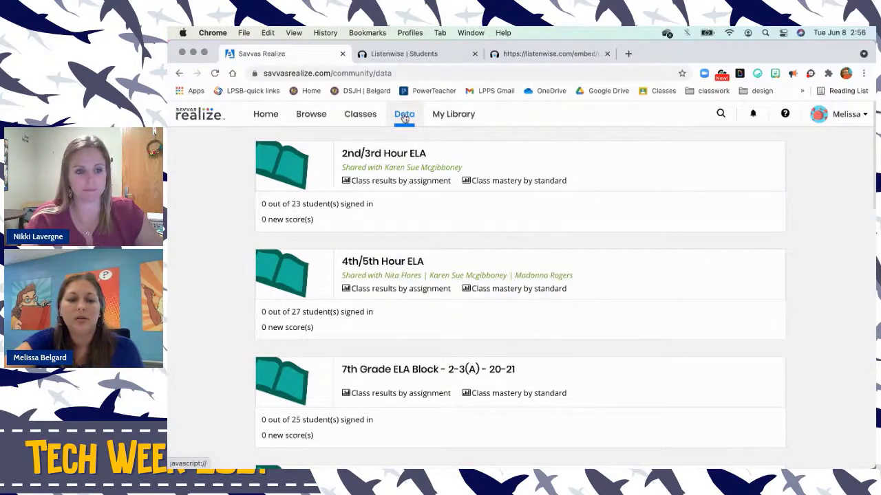
pyautogui.scroll(-5, 435, 309)
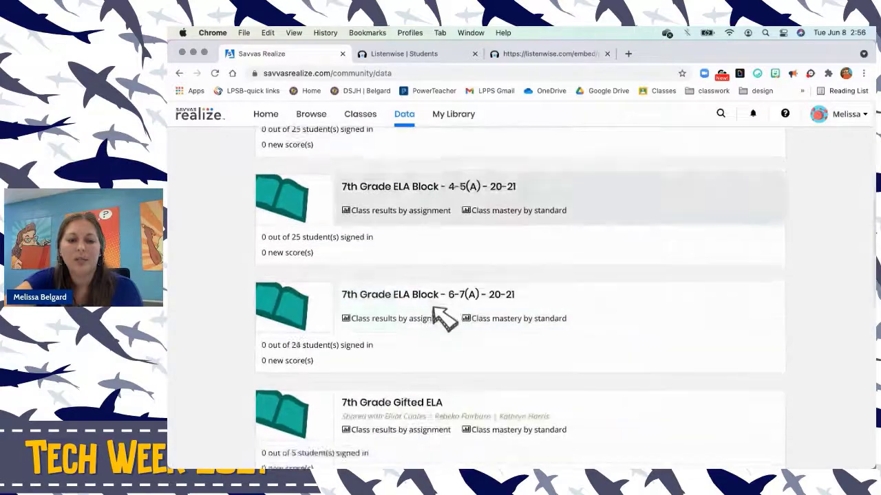
pyautogui.scroll(-5, 444, 317)
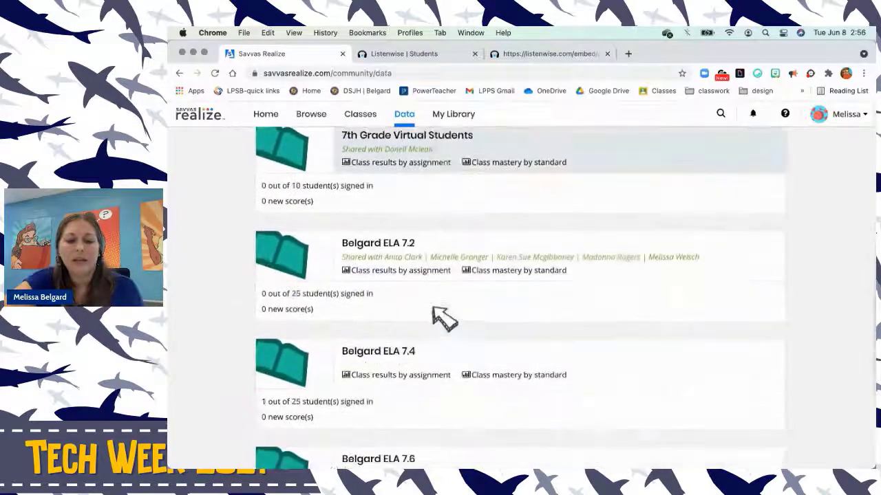
pyautogui.click(400, 245)
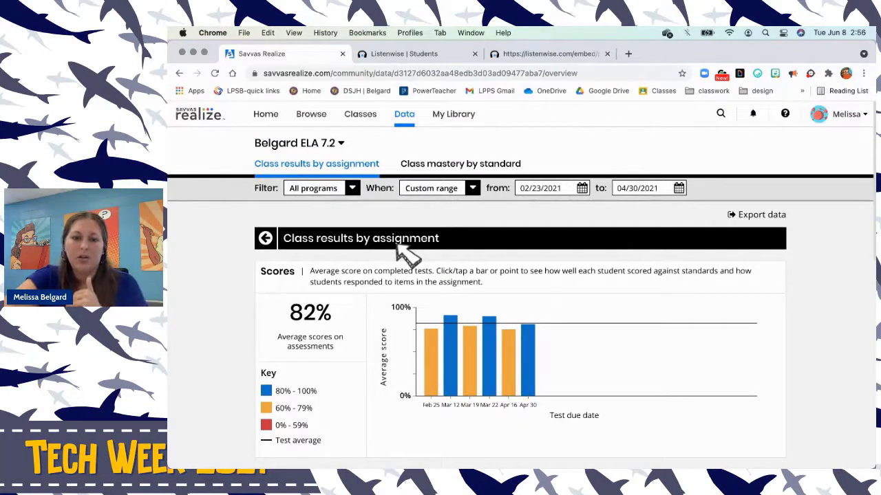
# - Open the LPPS V2 Grade 7 End-of-Year Test report via its April 30 bar
pyautogui.moveTo(534, 354)
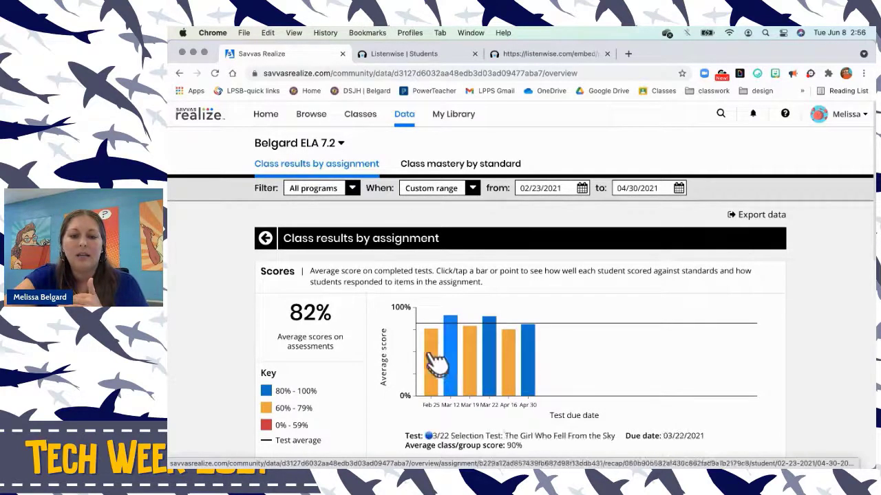
pyautogui.scroll(-1, 537, 368)
pyautogui.scroll(-1, 537, 368)
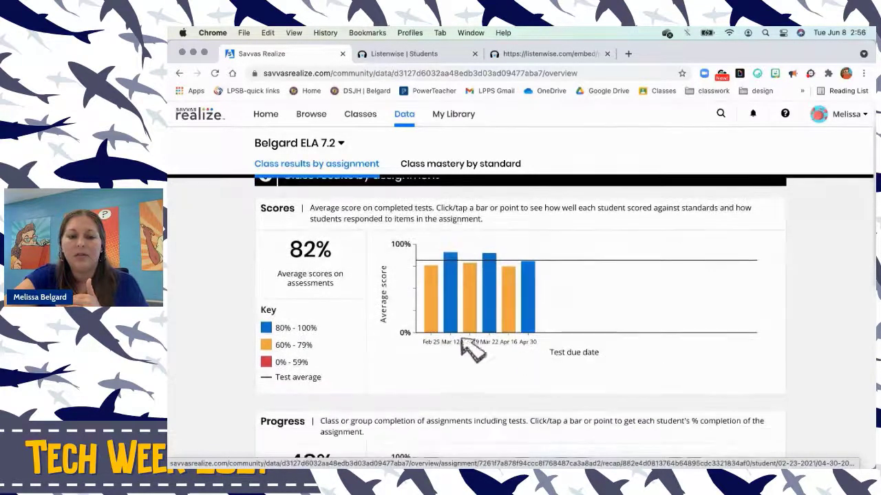
pyautogui.click(540, 328)
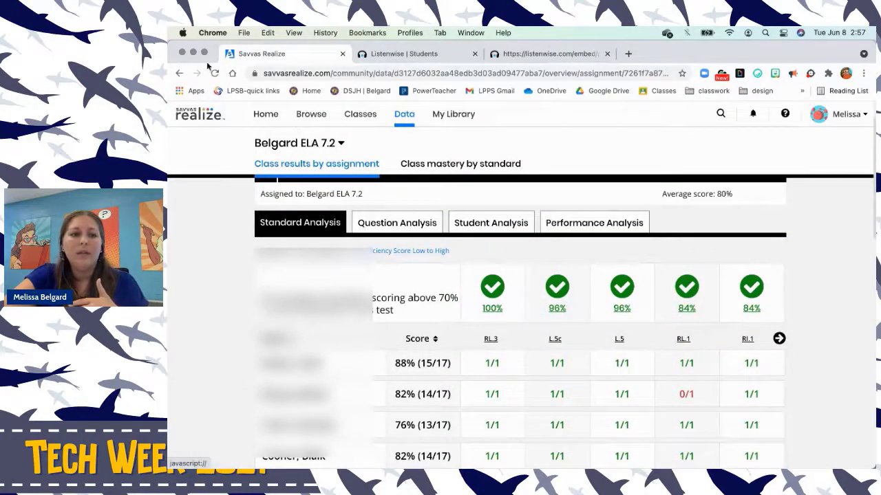
# - Go full screen, show Question Analysis, and expand Question 7's student responses
pyautogui.click(204, 52)
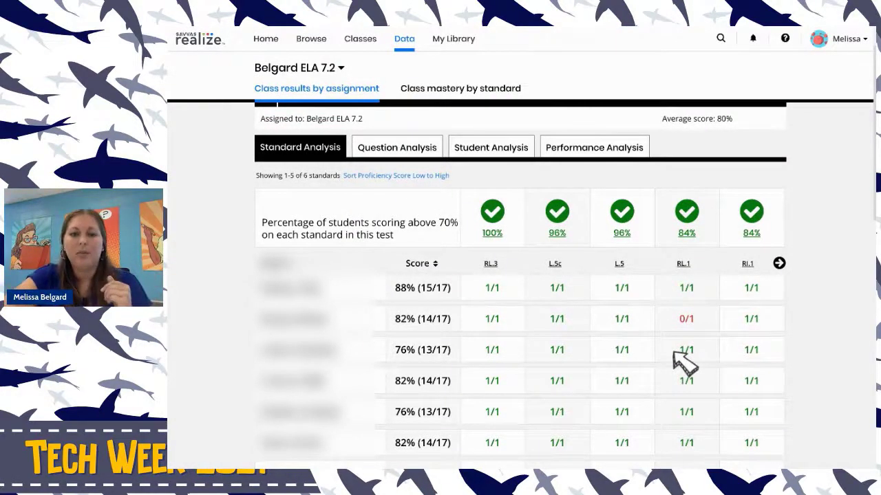
pyautogui.click(421, 158)
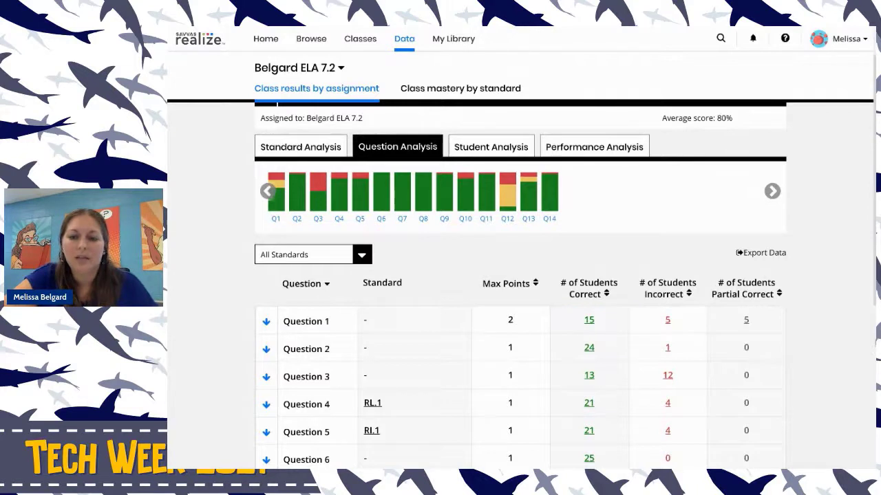
pyautogui.scroll(-1, 848, 339)
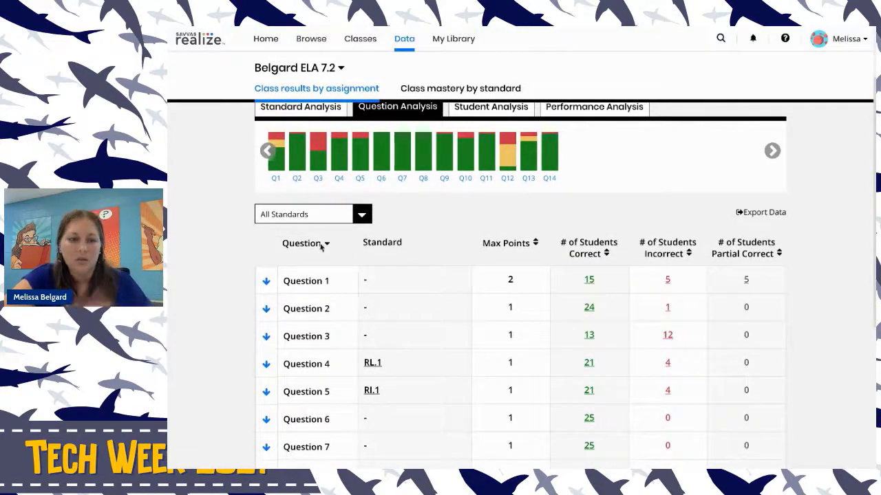
pyautogui.scroll(1, 412, 206)
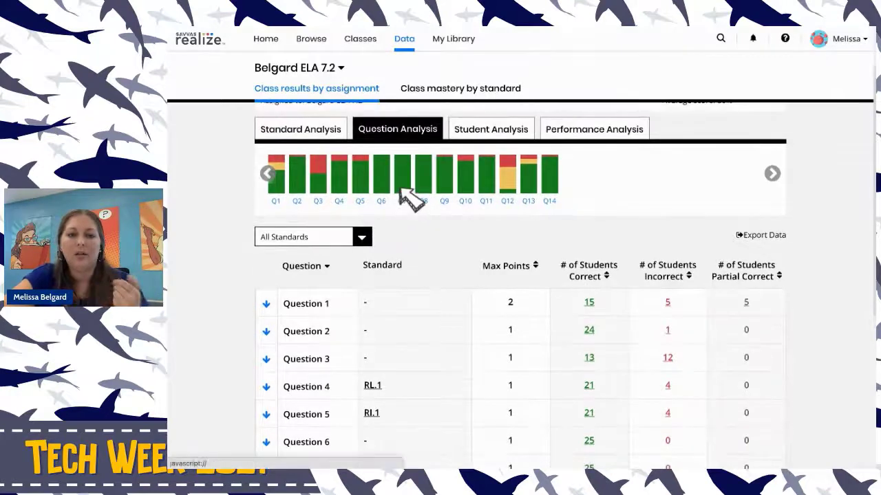
pyautogui.click(400, 189)
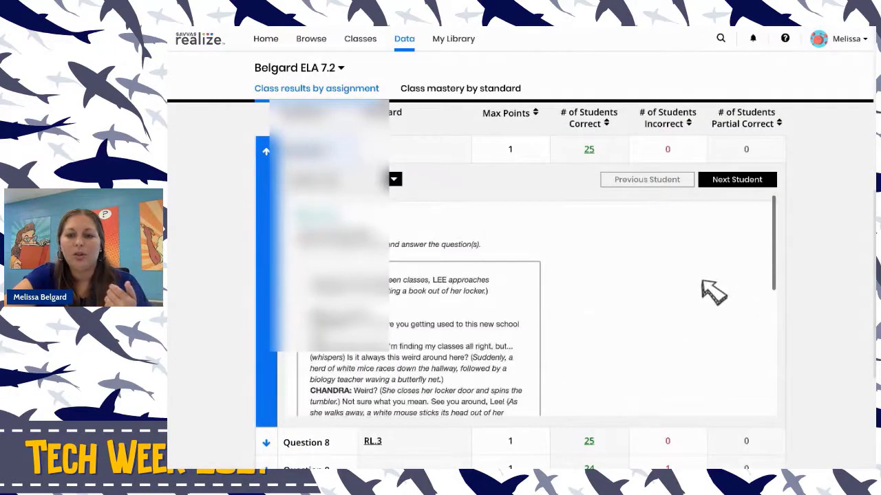
pyautogui.scroll(-5, 720, 292)
pyautogui.scroll(5, 713, 278)
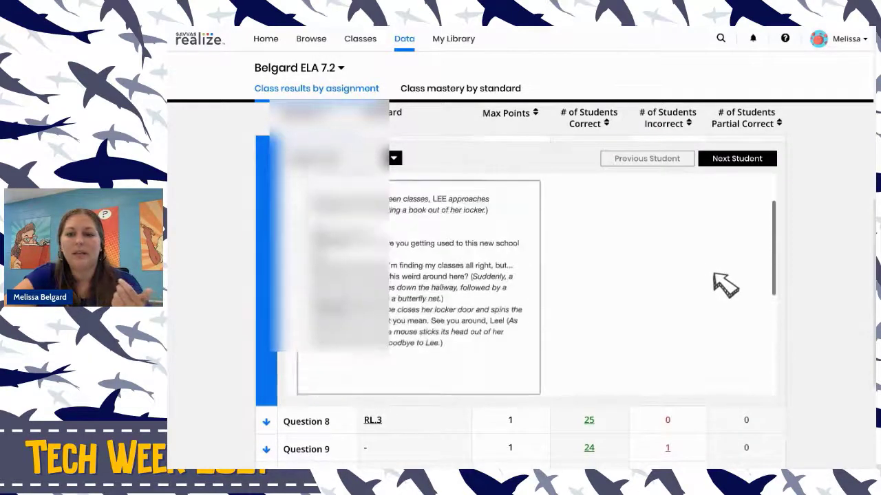
pyautogui.scroll(10, 507, 210)
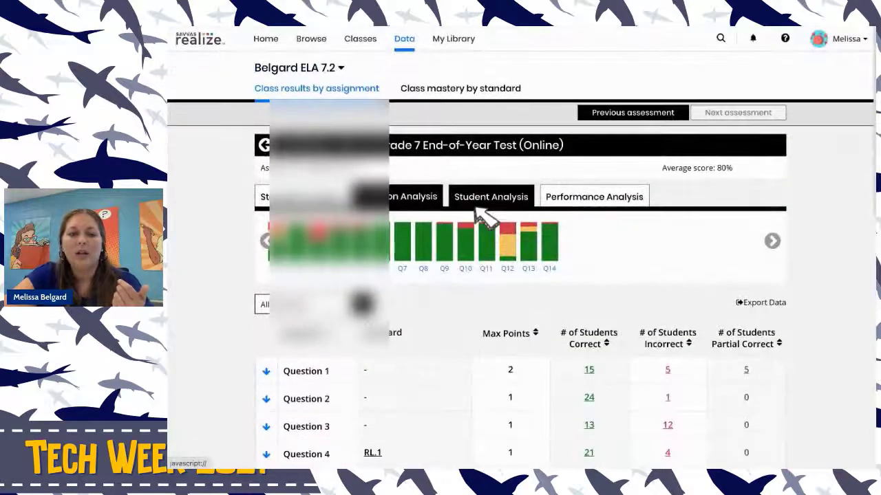
# - Export the End-of-Year Test's Student Analysis results as a CSV file
pyautogui.click(505, 207)
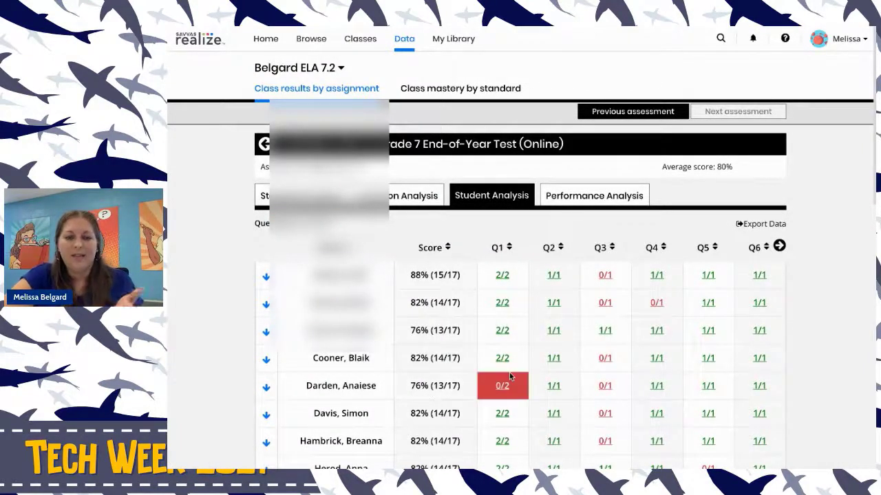
pyautogui.click(769, 226)
pyautogui.click(676, 170)
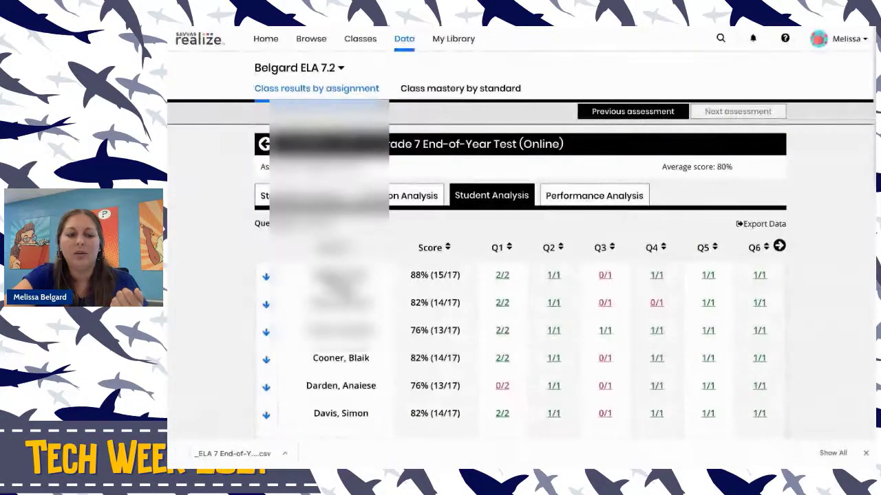
# - Open the downloaded results CSV in Numbers, declining its update offer
pyautogui.click(220, 461)
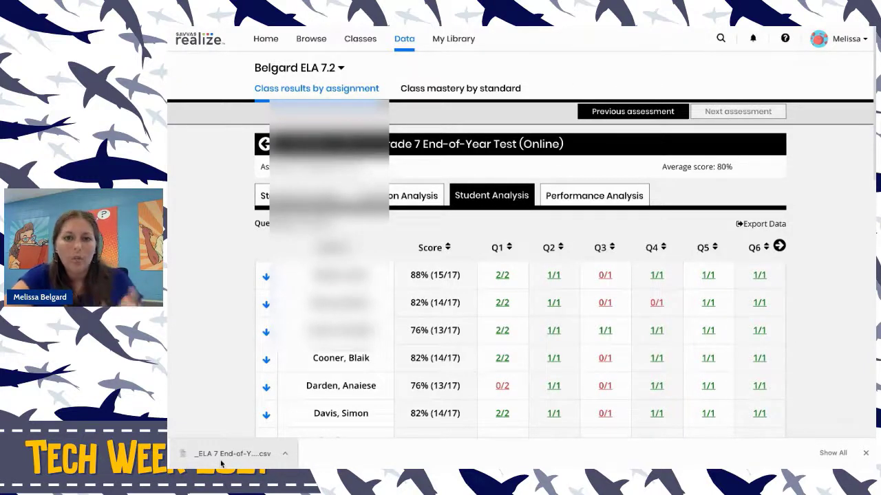
pyautogui.click(221, 463)
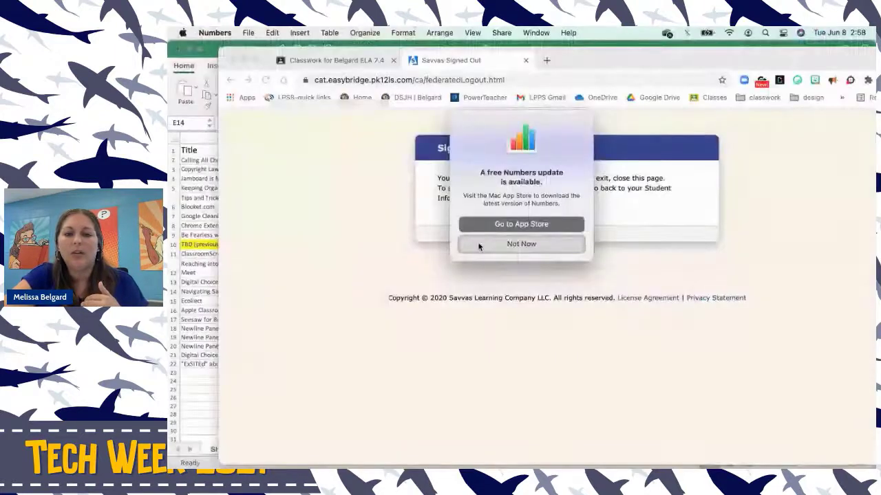
pyautogui.click(479, 246)
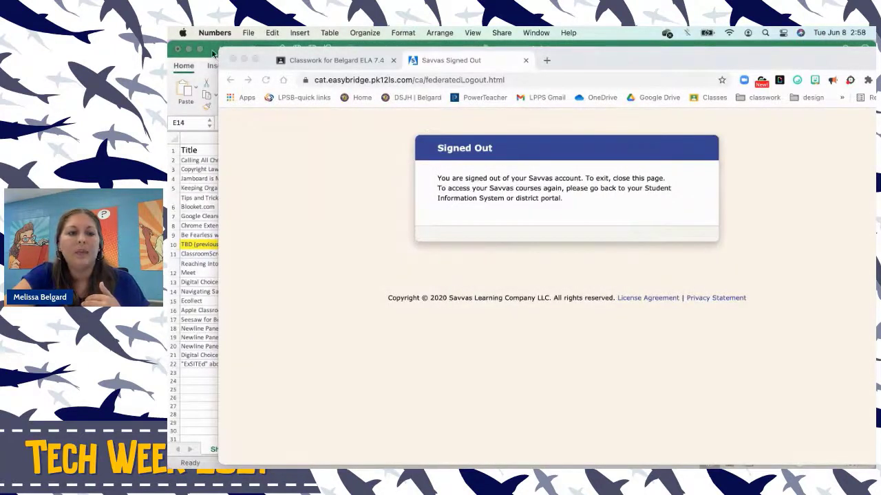
# - Show the End-of-Year Test item analysis in Numbers, hide the Format sidebar, and narrow column B
pyautogui.click(291, 51)
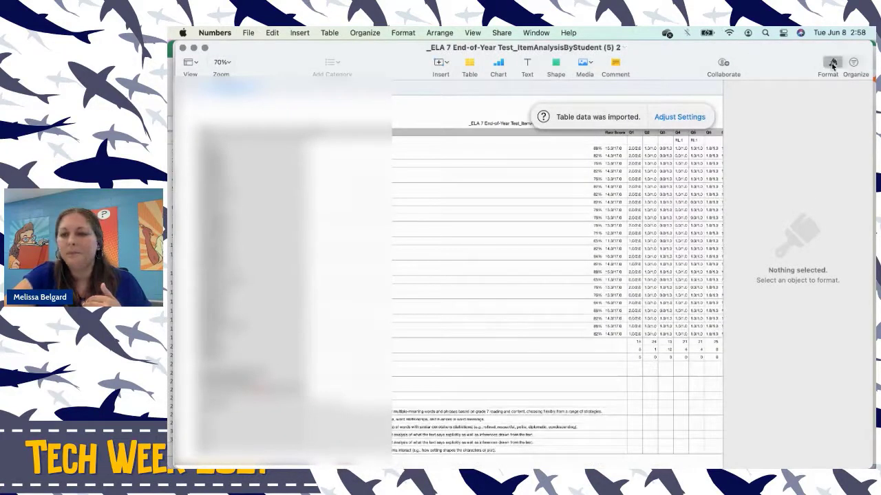
pyautogui.click(832, 63)
pyautogui.click(598, 113)
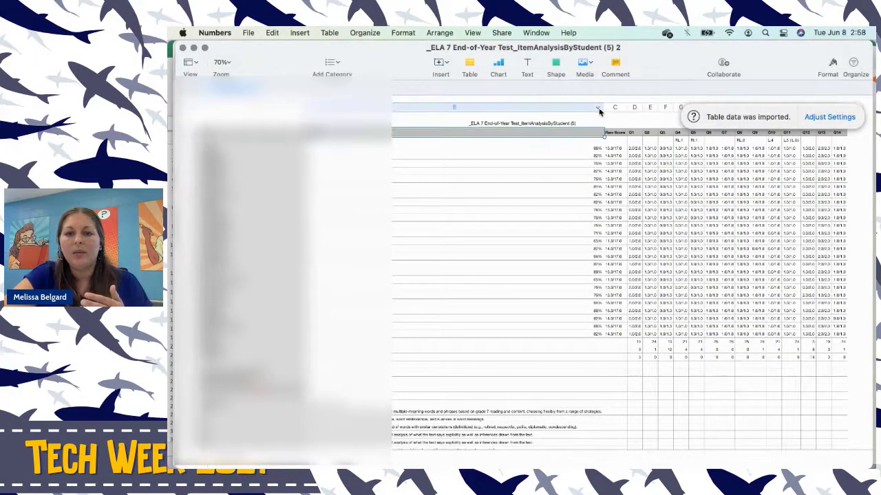
pyautogui.moveTo(604, 107); pyautogui.dragTo(365, 107)
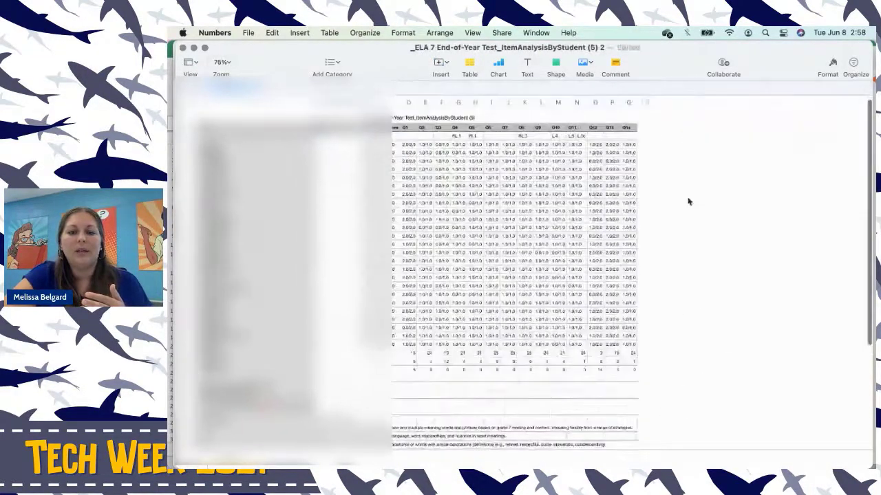
pyautogui.scroll(3, 432, 206)
pyautogui.scroll(5, 432, 206)
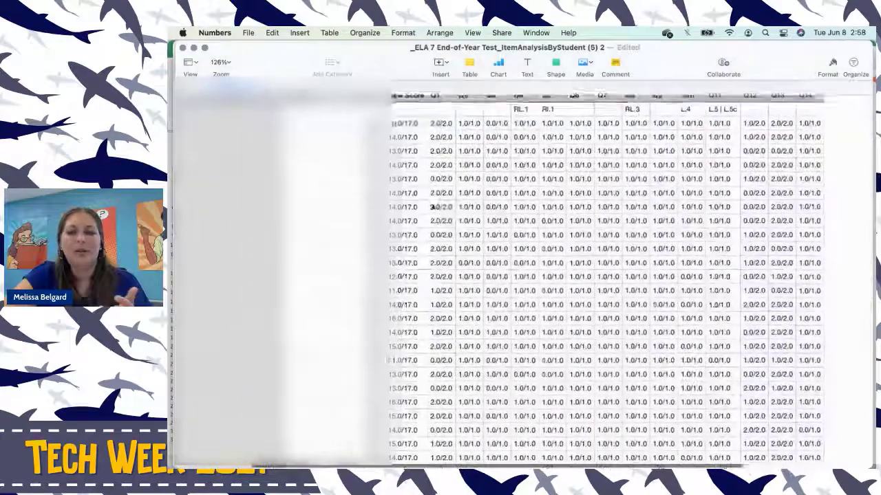
pyautogui.scroll(-5, 438, 270)
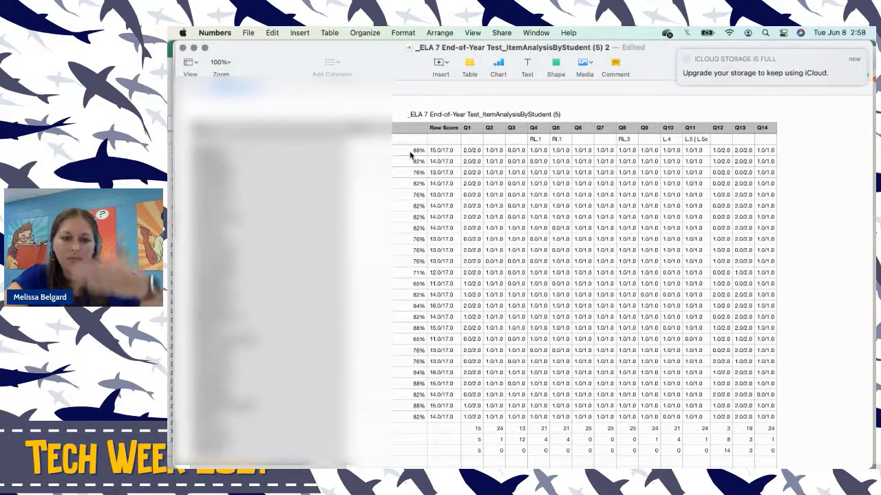
# - Compare the spreadsheet with the Savvas Realize report on the next desktop, then show all open windows
pyautogui.hotkey('ctrl', 'Right')
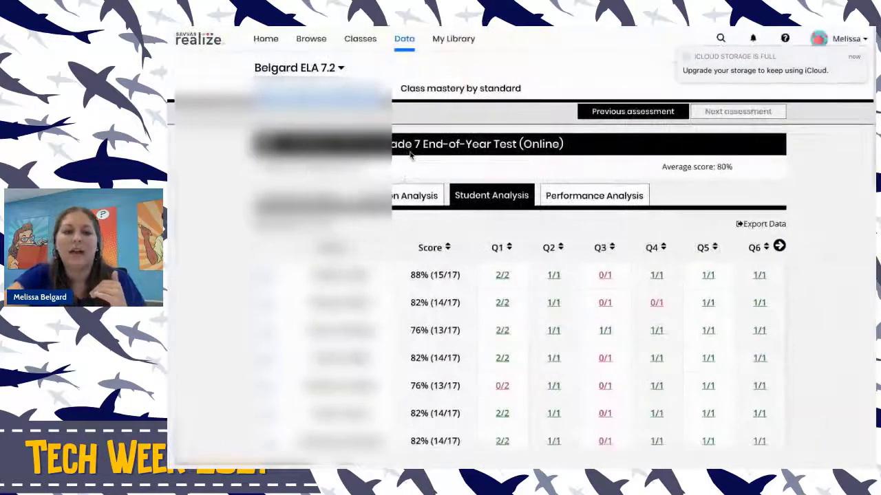
pyautogui.moveTo(282, 27)
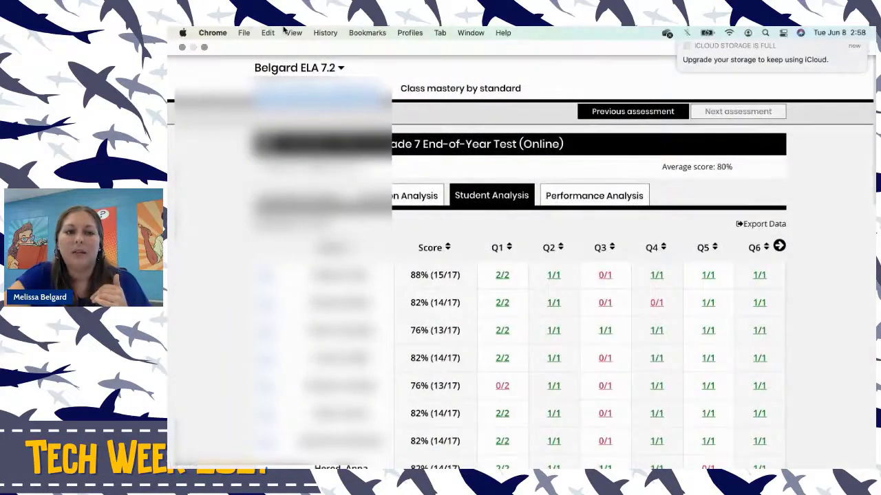
pyautogui.hotkey('ctrl', 'Left')
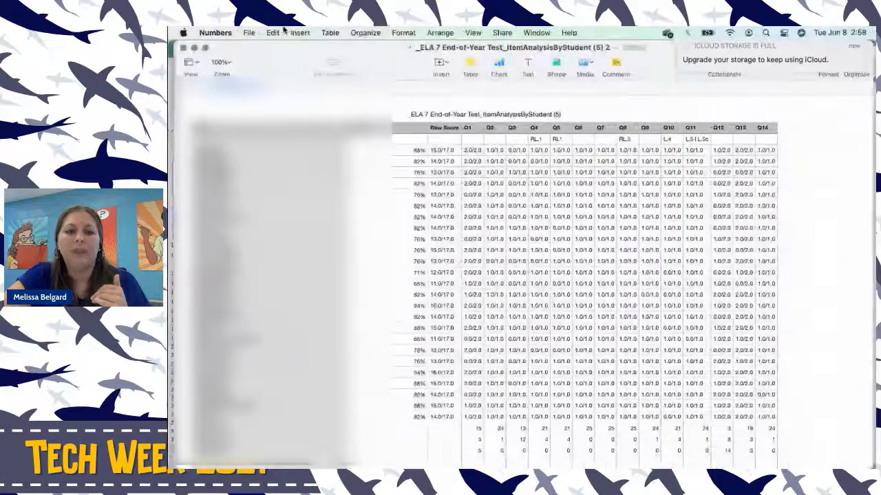
pyautogui.hotkey('ctrl', 'Up')
# - Bring the slideshow back to the Clarity & Confidence Questions slide and close the Live Caption panel
pyautogui.click(583, 81)
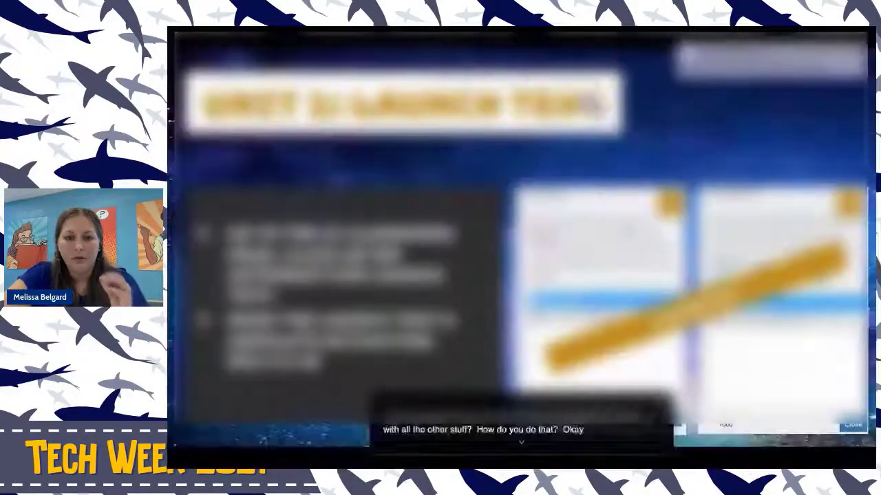
pyautogui.press('Right')
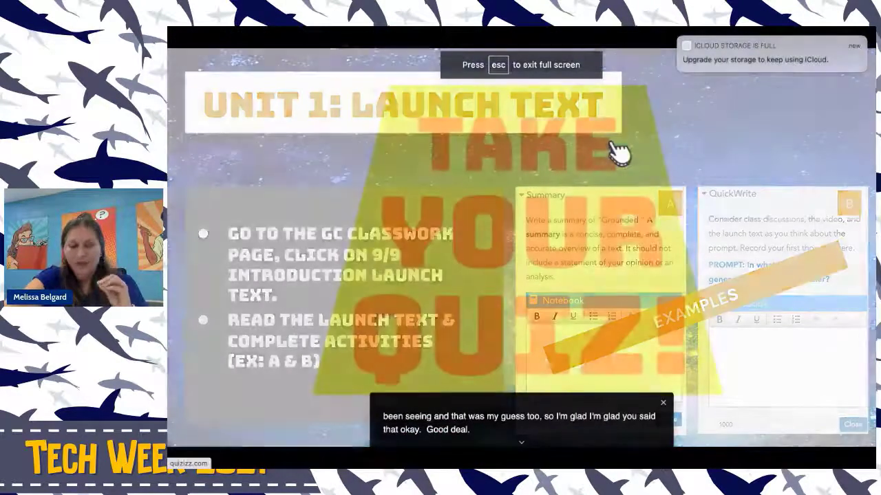
pyautogui.press('Left')
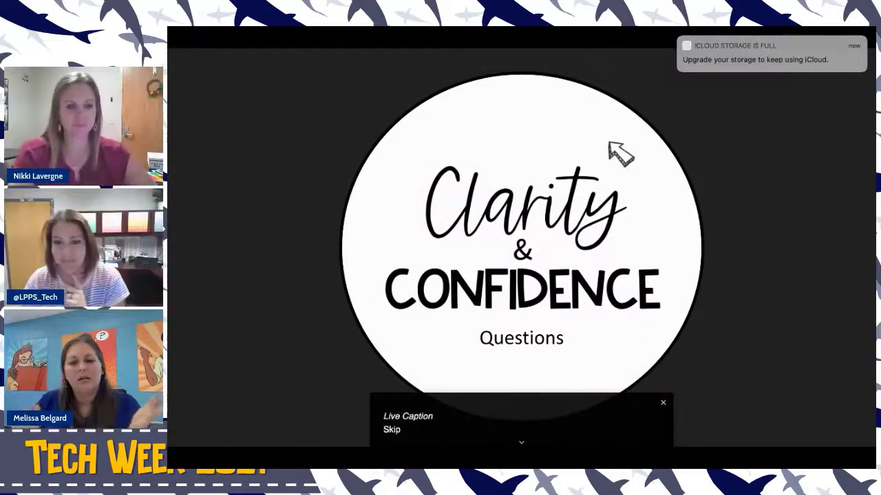
pyautogui.click(663, 403)
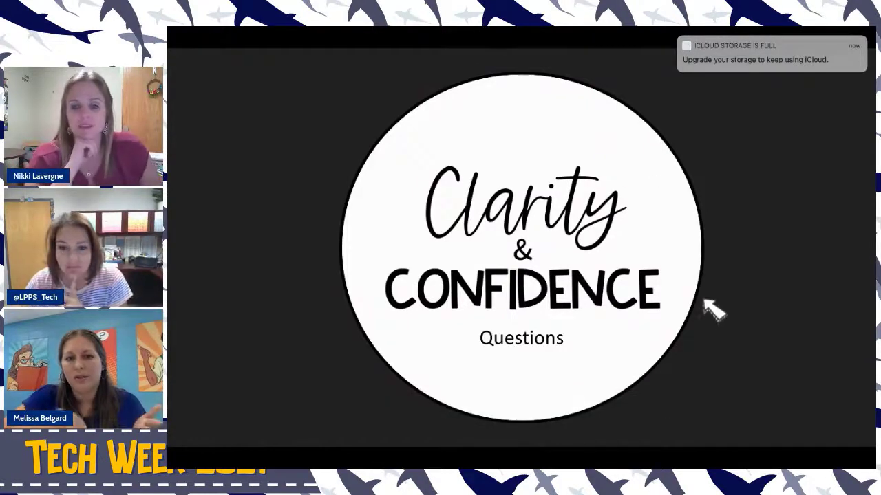